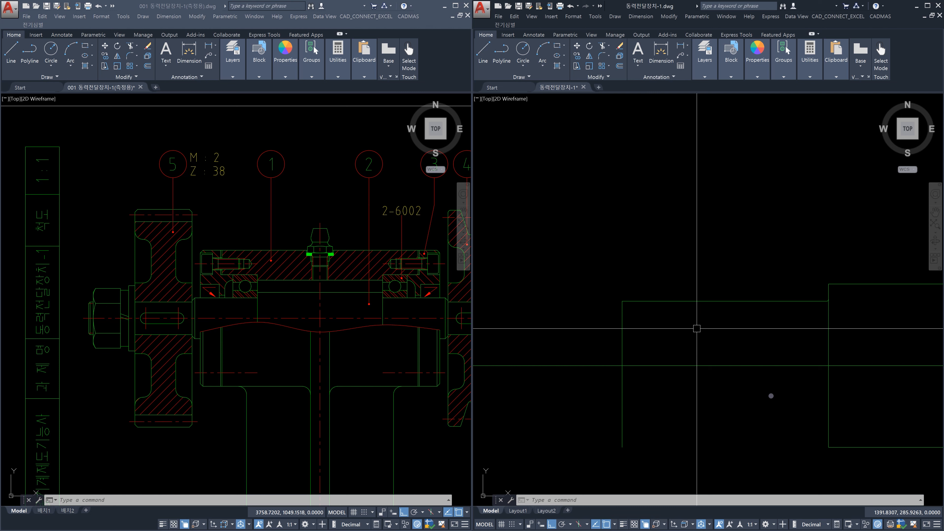
Look up the maximum d2 for a 15 mm shaft in the oil seal chamfer table of the KS standards PDF in Acrobat Reader
scroll(633, 320, "up", 3)
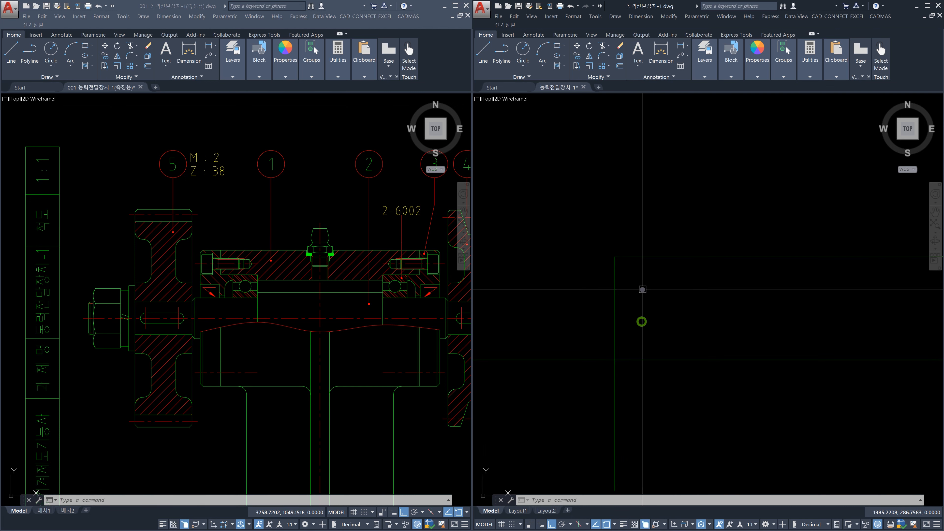
scroll(677, 283, "down", 2)
middle_click_drag(679, 288, 662, 292)
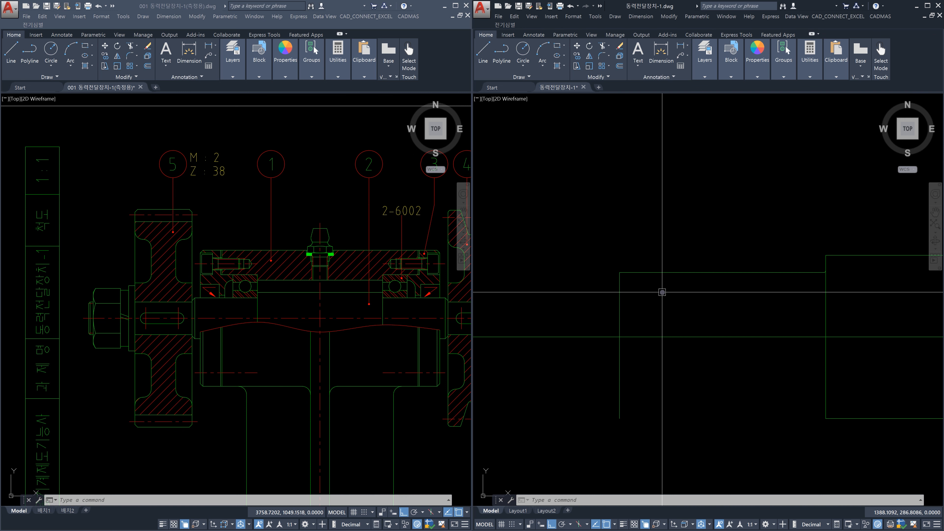
key("alt+Tab")
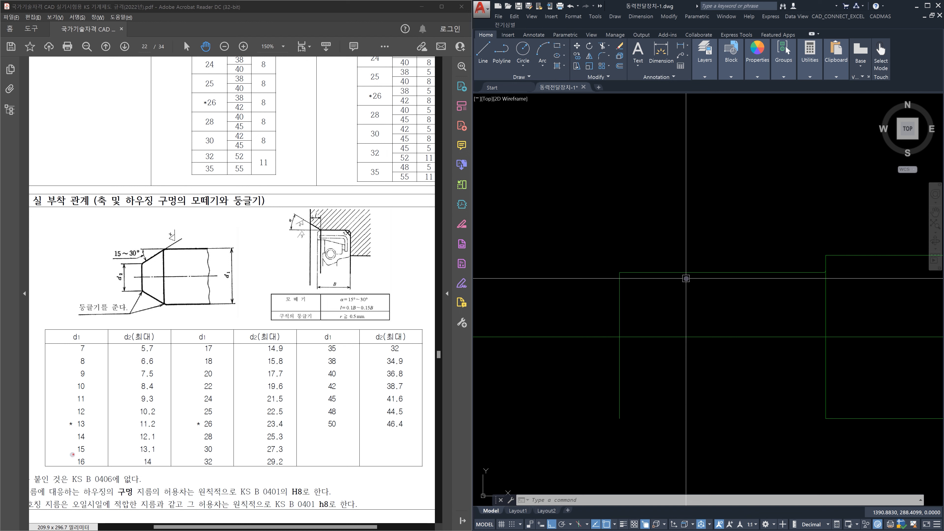
left_click_drag(70, 442, 164, 455)
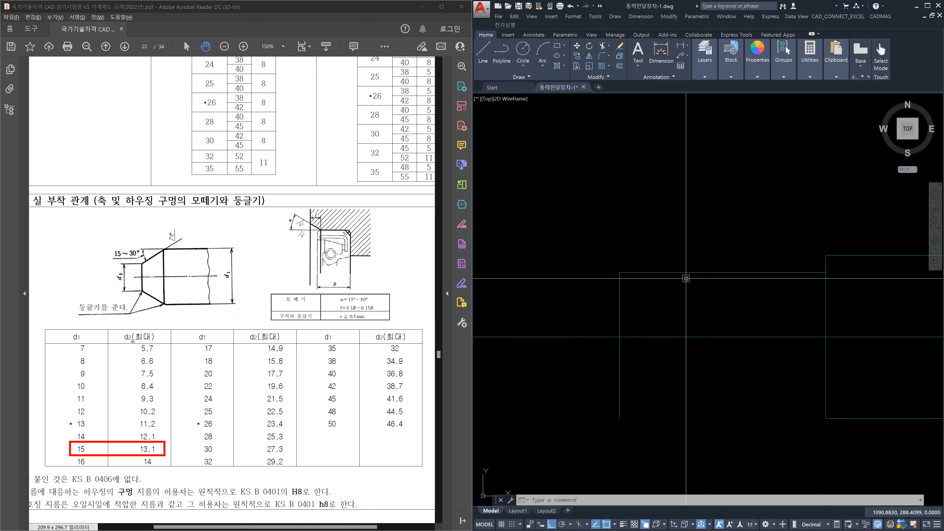
left_click_drag(125, 340, 153, 341)
mouse_move(158, 449)
left_mouse_down()
mouse_move(196, 432)
mouse_move(188, 439)
left_mouse_up()
key("Escape")
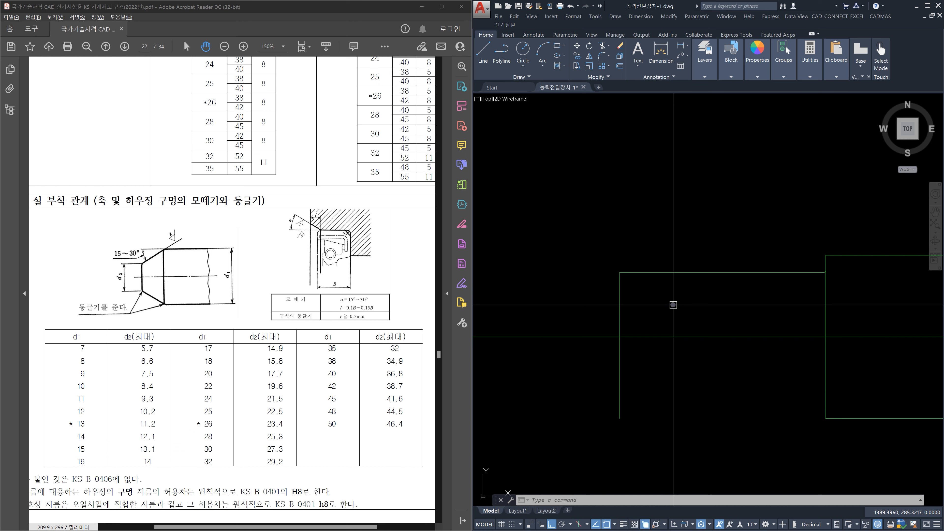
Offset the shaft's horizontal centerline 6.5 mm upward
type("o")
key("Return")
type("6.5")
key("Return")
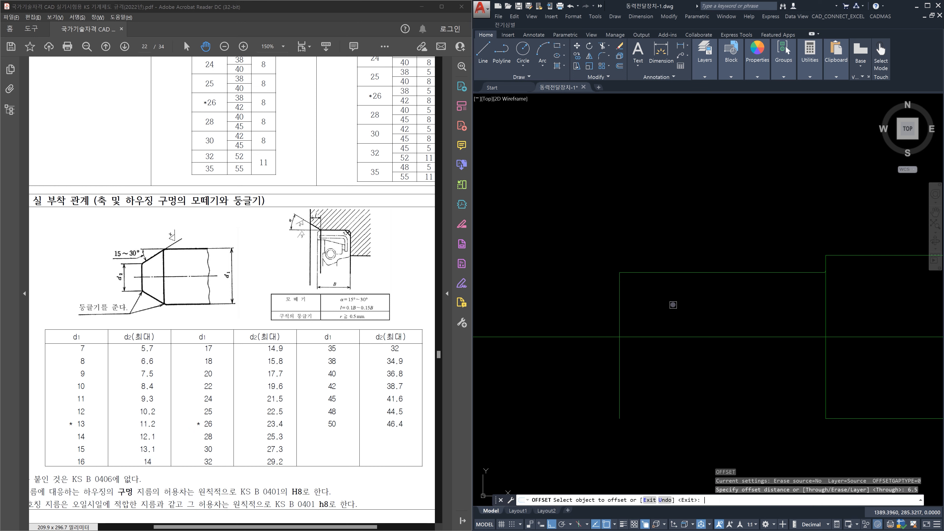
left_click(671, 336)
left_click(677, 310)
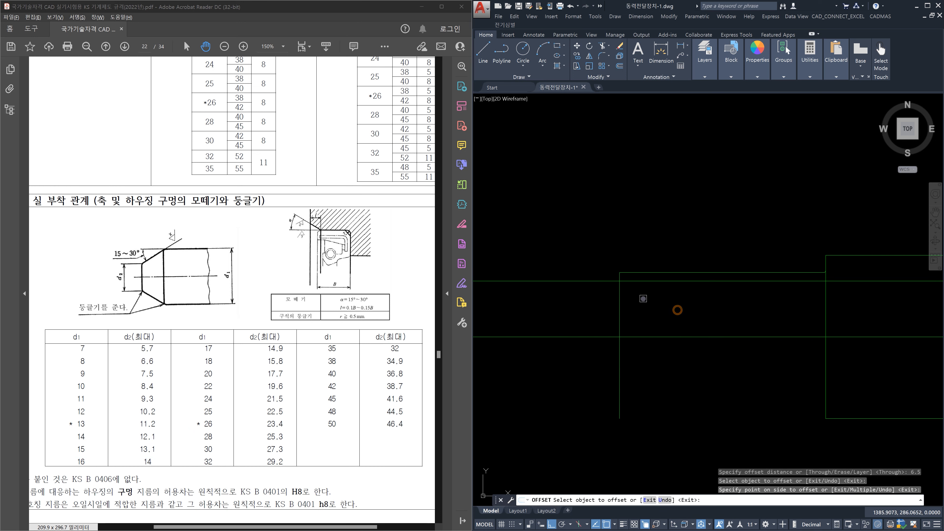
key("Escape")
Draw a chamfer line at 30 degrees from where the offset line meets the shaft's left end edge, extending past the upper edge
scroll(615, 278, "up", 7)
middle_click_drag(625, 279, 642, 341)
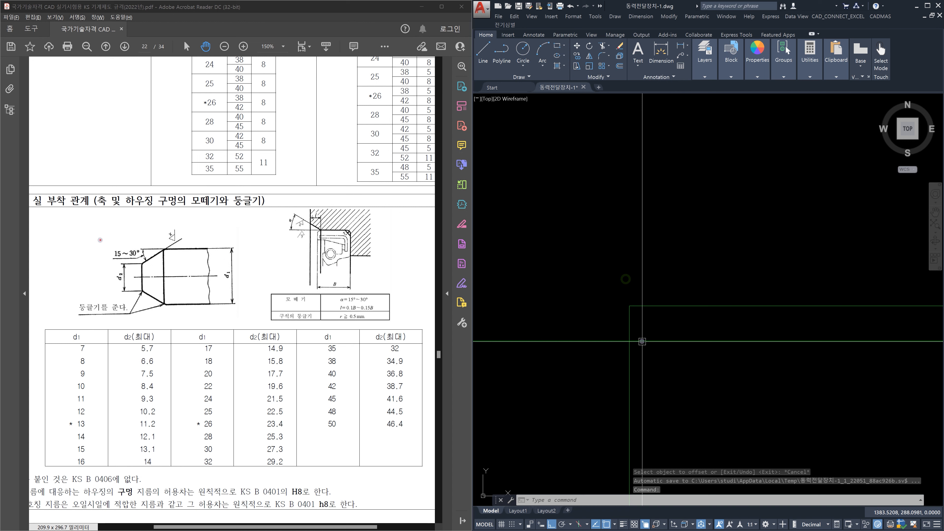
left_click_drag(100, 239, 169, 269)
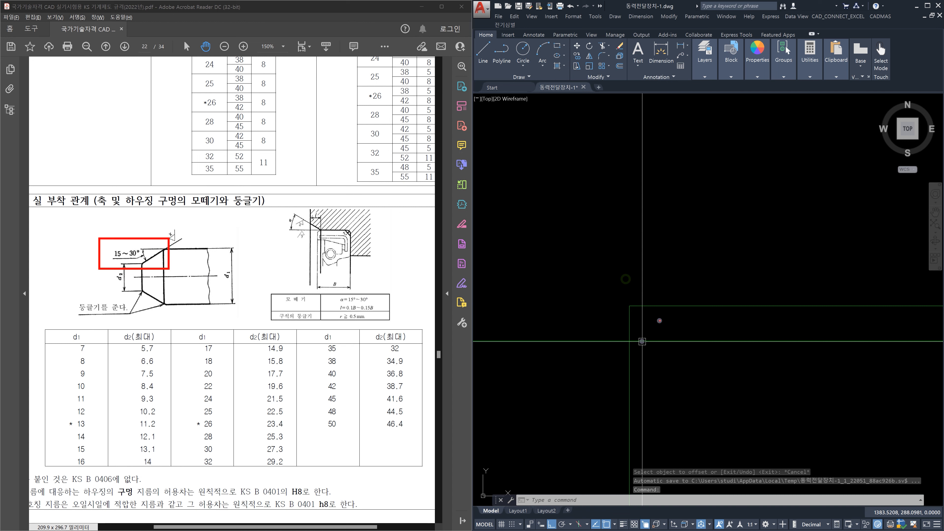
key("Escape")
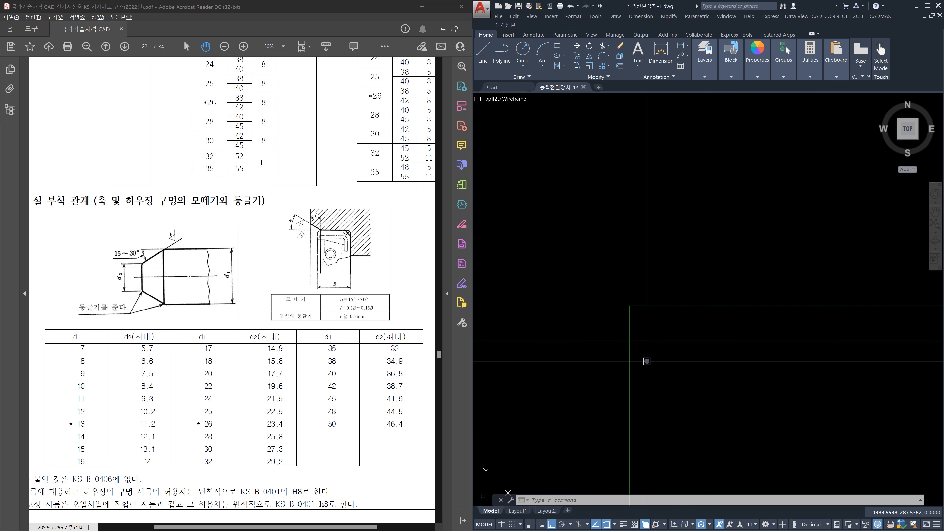
type("l")
key("Return")
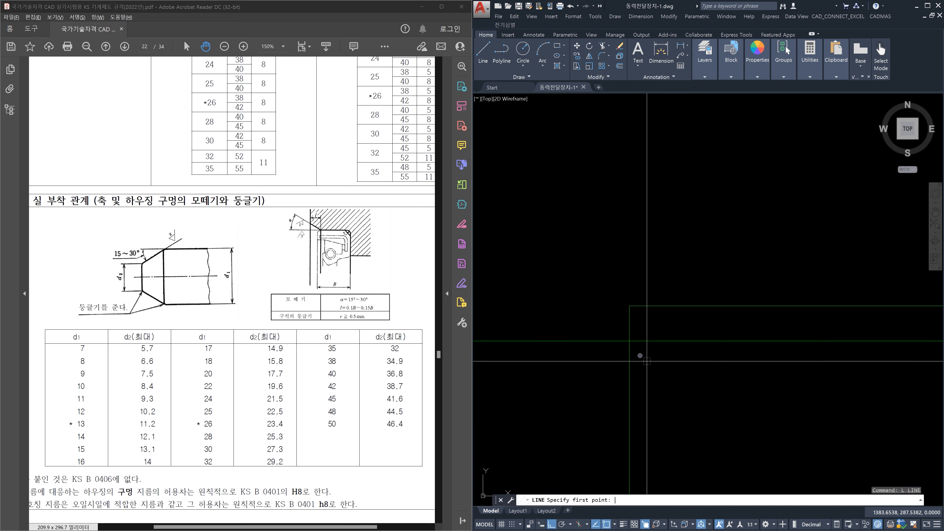
left_click(629, 340)
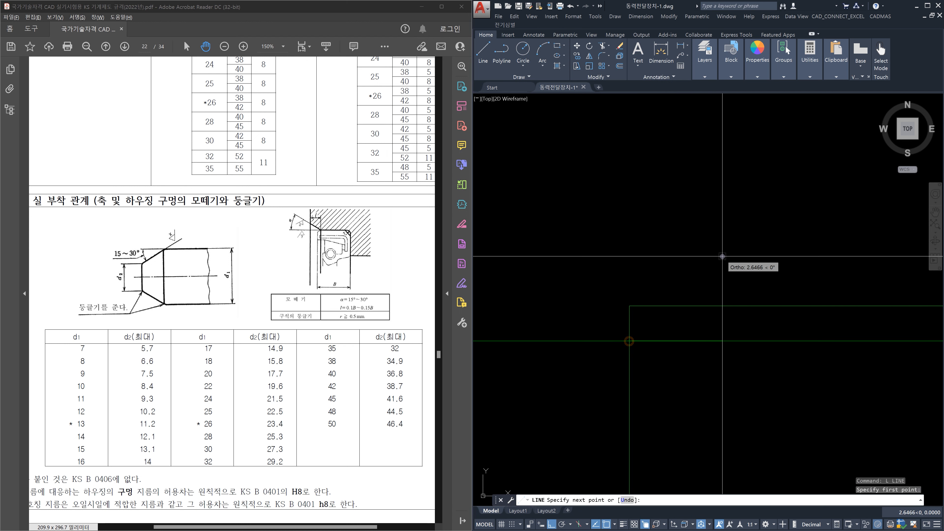
key("F8")
type("<30")
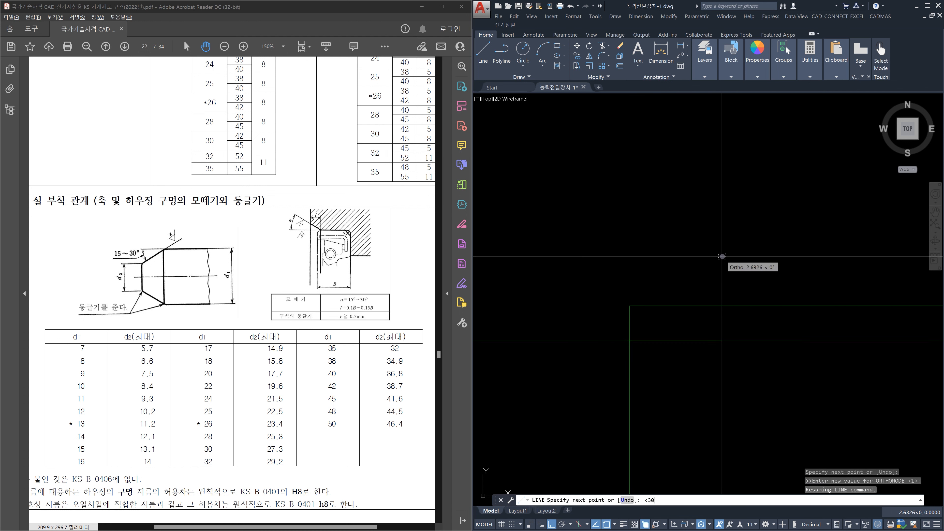
key("Return")
left_click(710, 262)
key("Escape")
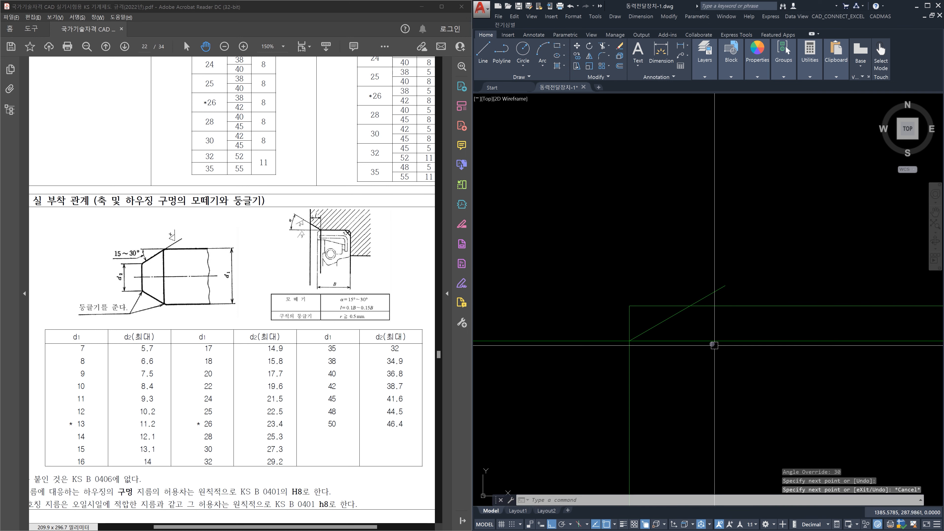
Delete the horizontal offset guide line at the shaft's left end
left_click(728, 354)
left_click(710, 331)
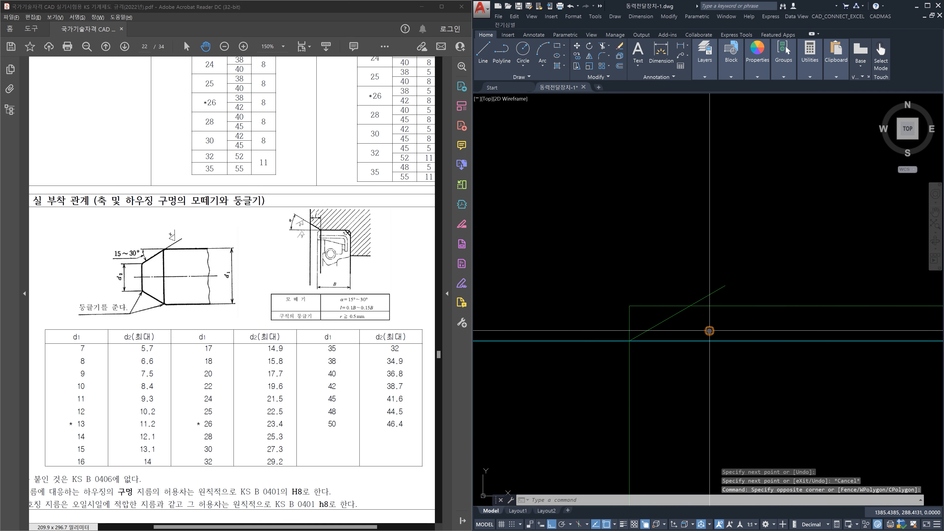
key("Delete")
Trim the chamfer line's overhang and the shaft's upper-left corner edges back to the chamfer
type("tr")
key("Return")
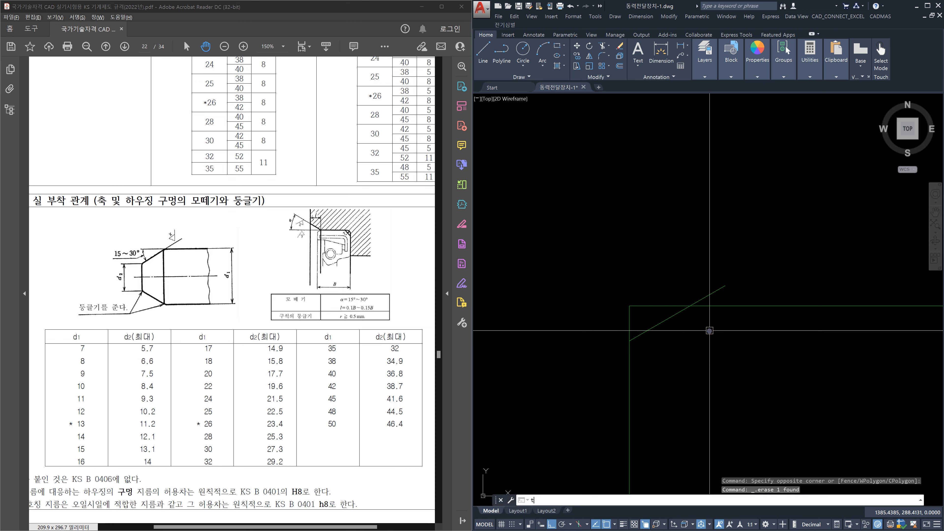
left_click(710, 331)
left_click(675, 297)
key("Return")
left_click(725, 296)
left_click(699, 290)
left_click(652, 311)
left_click(593, 290)
key("Escape")
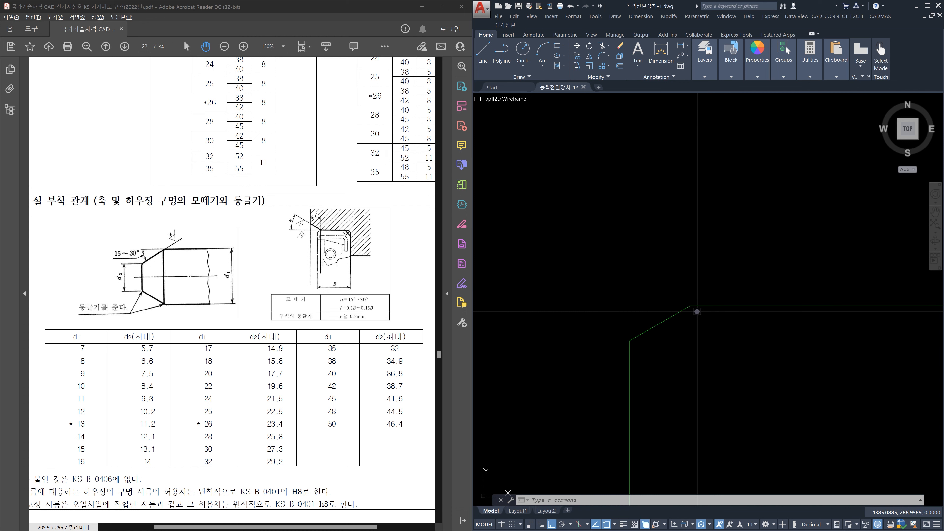
Draw a vertical edge line about 25 mm long downward from the chamfer's upper end, past the centerline
type("l")
key("Return")
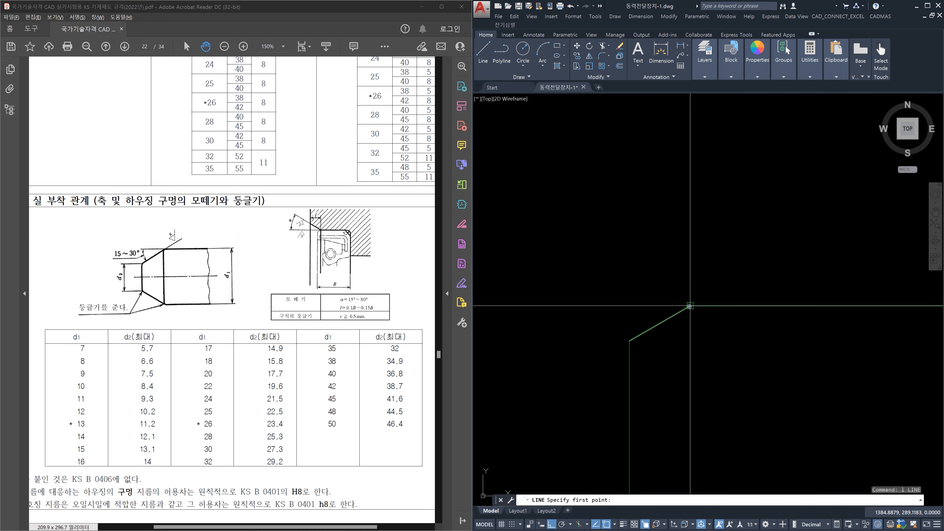
left_click(689, 306)
scroll(693, 321, "down", 10)
scroll(700, 376, "up", 4)
left_click(698, 376)
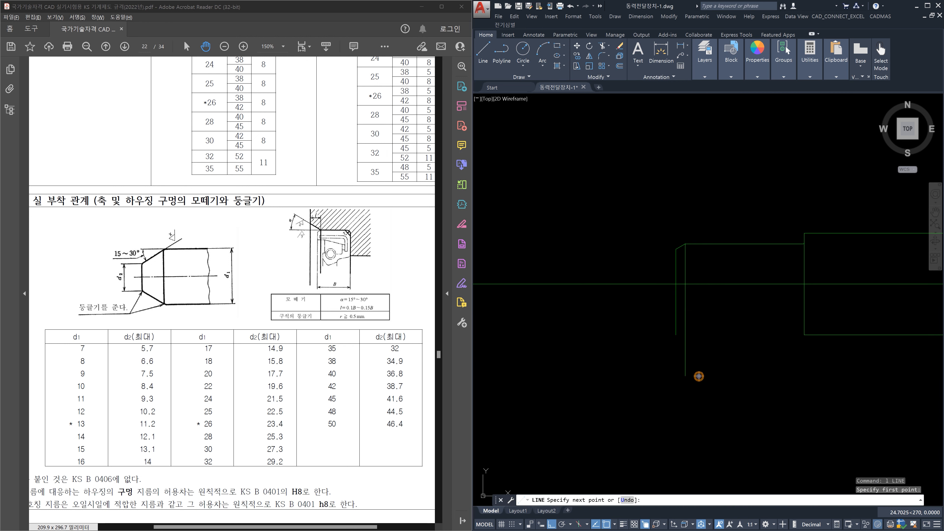
key("Escape")
Examine the vertical edge line at the chamfer's upper end and where it meets the shaft outline
scroll(691, 283, "up", 4)
scroll(694, 248, "up", 2)
middle_click_drag(694, 248, 700, 300)
left_click(685, 242)
left_click(665, 227)
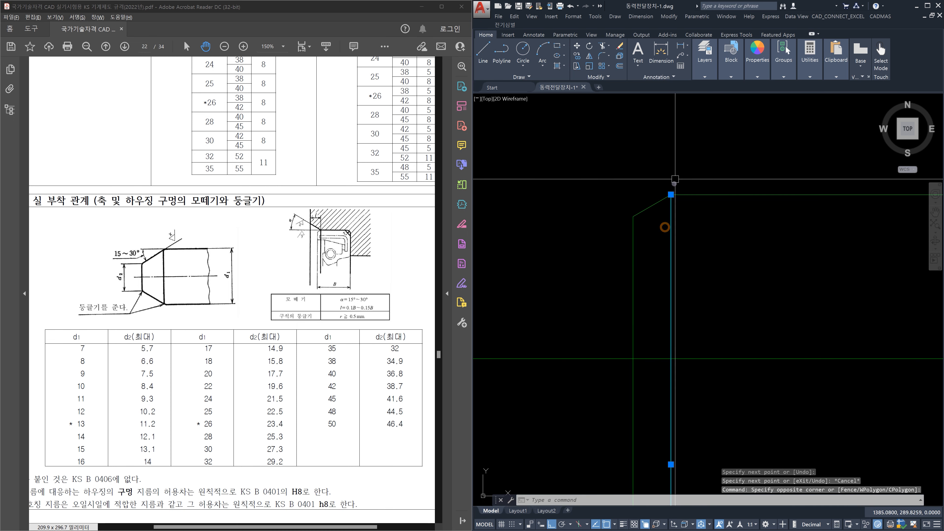
key("Escape")
scroll(644, 208, "up", 5)
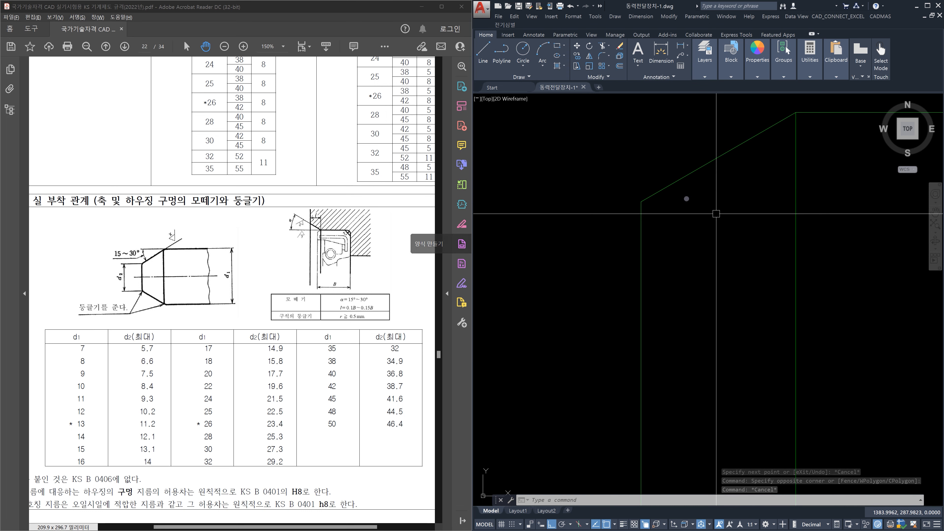
left_click(819, 181)
left_click(783, 176)
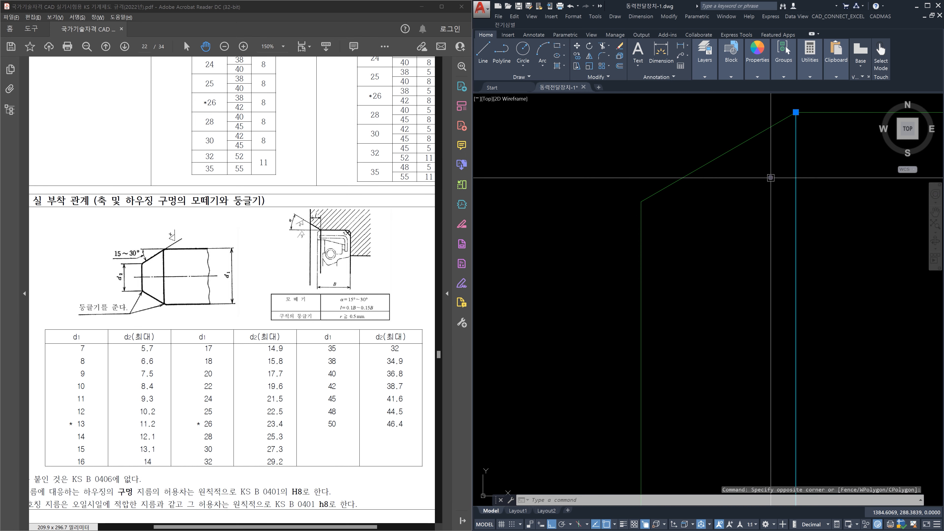
scroll(798, 185, "down", 6)
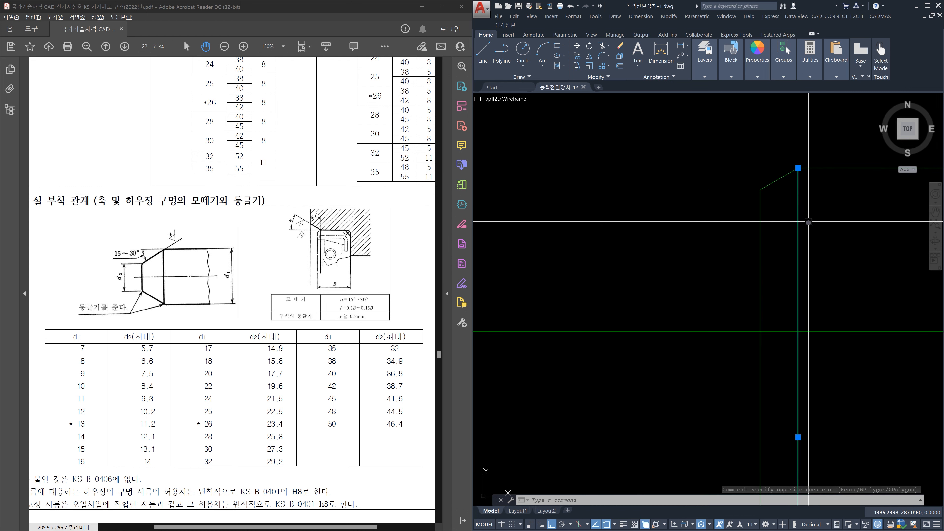
key("Escape")
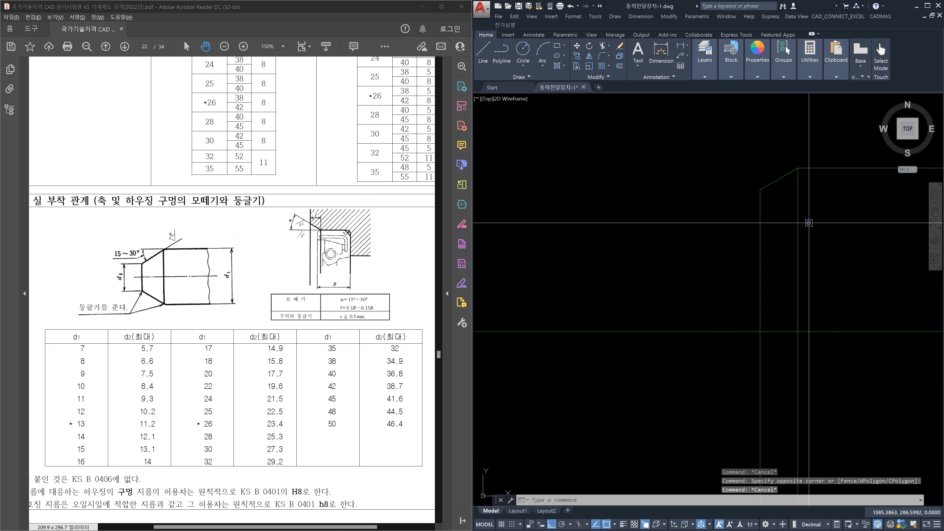
left_click(793, 211)
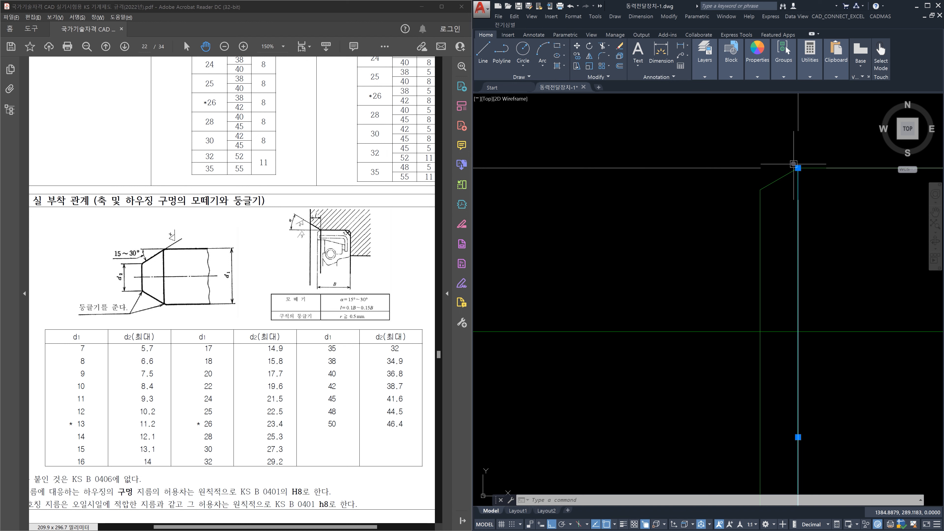
key("Escape")
left_click(832, 240)
left_click(782, 225)
key("Delete")
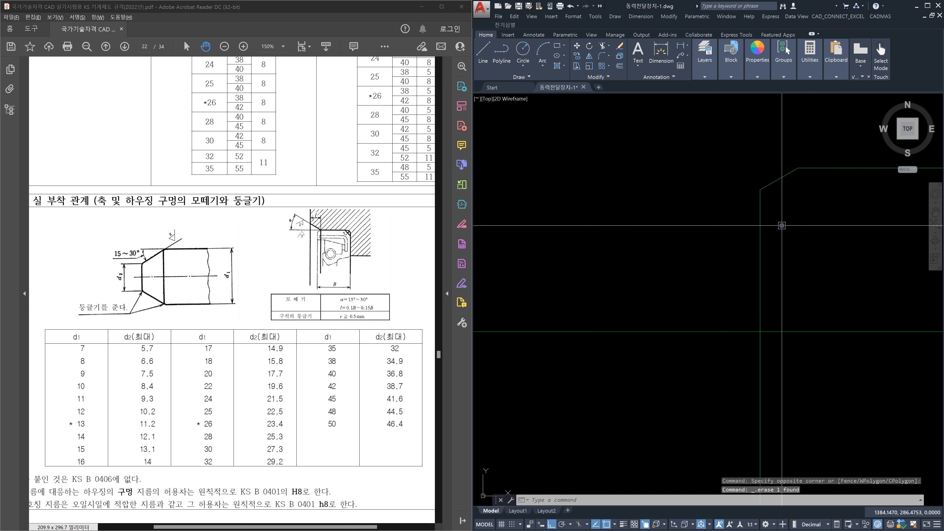
key("ctrl+z")
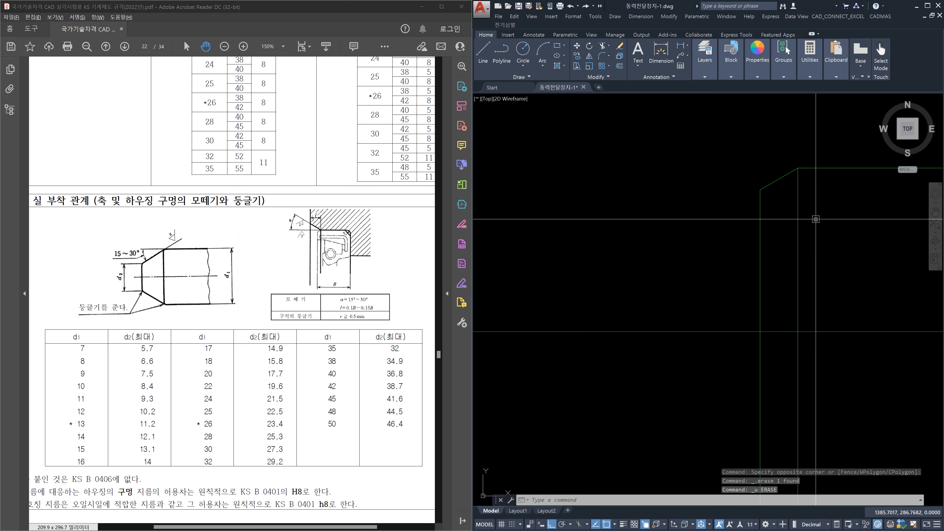
scroll(765, 193, "up", 2)
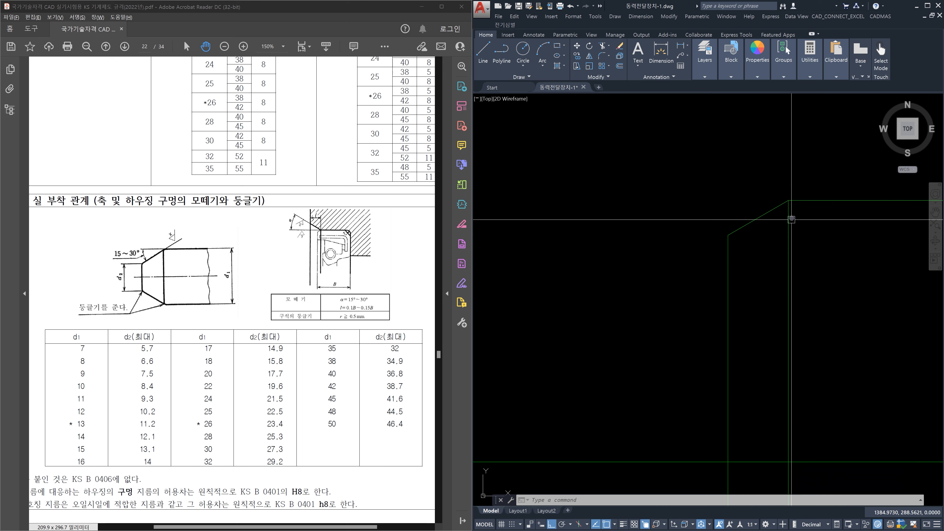
mouse_move(796, 208)
left_mouse_down()
mouse_move(801, 194)
mouse_move(794, 211)
left_mouse_up()
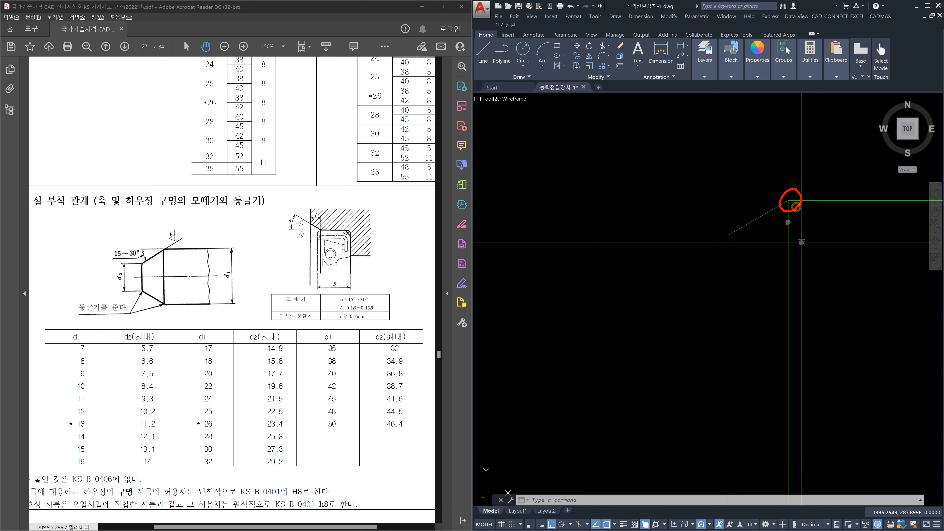
mouse_move(735, 244)
left_mouse_down()
mouse_move(727, 220)
mouse_move(738, 249)
left_mouse_up()
left_click_drag(728, 261, 591, 261)
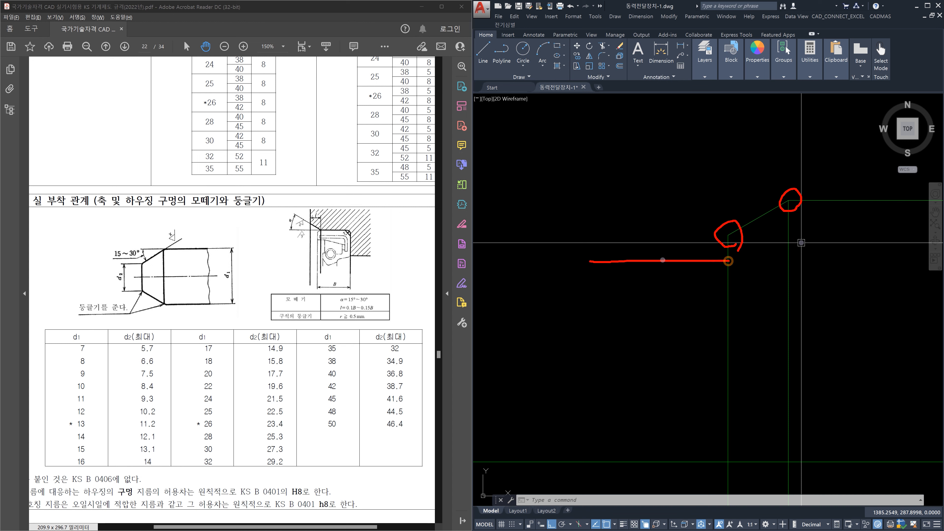
left_click_drag(671, 264, 666, 267)
mouse_move(666, 267)
left_mouse_down()
mouse_move(674, 256)
mouse_move(669, 268)
left_mouse_up()
key("Escape")
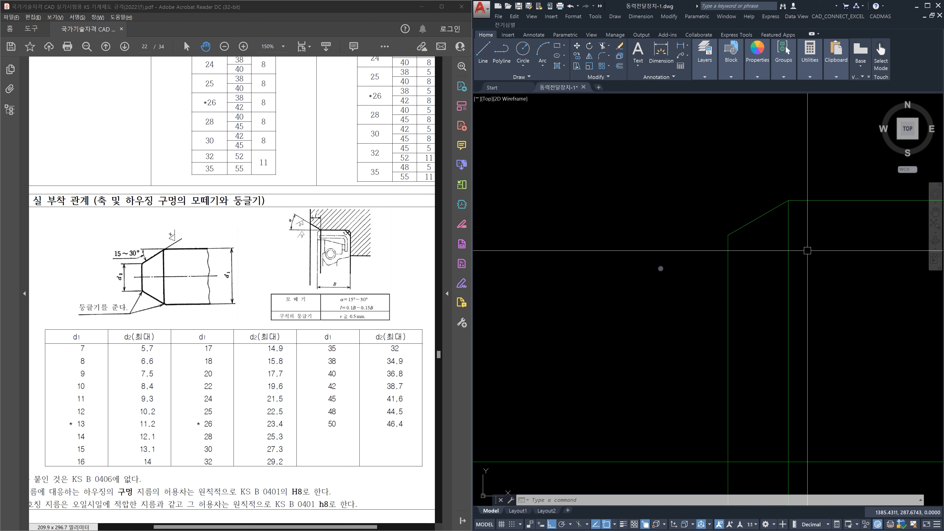
Switch to the assembly drawing and measure the diameter of the keyed shaft section with a linear dimension
key("alt+Tab")
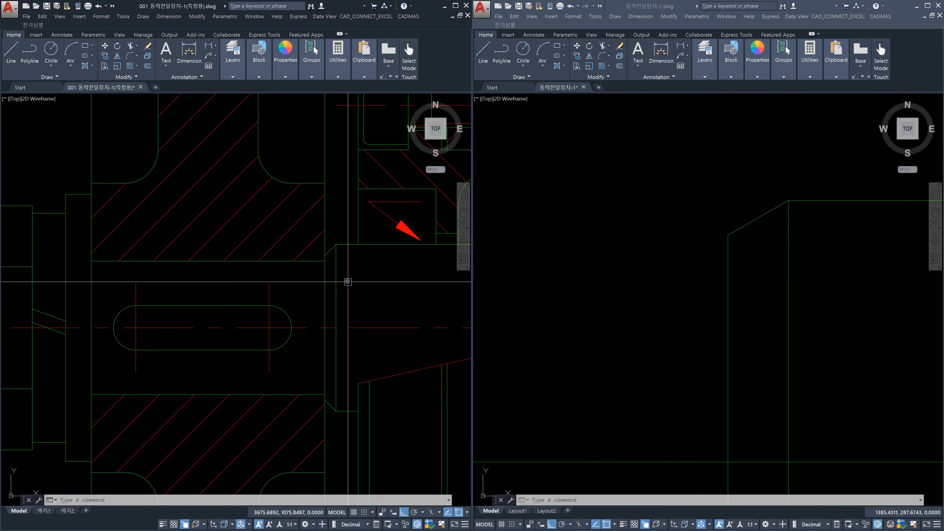
type("dli")
key("Return")
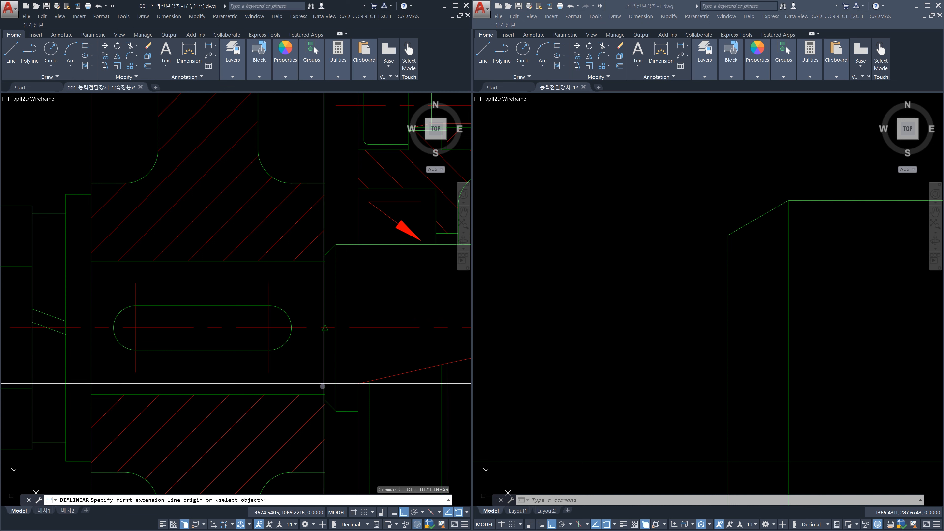
left_click(324, 394)
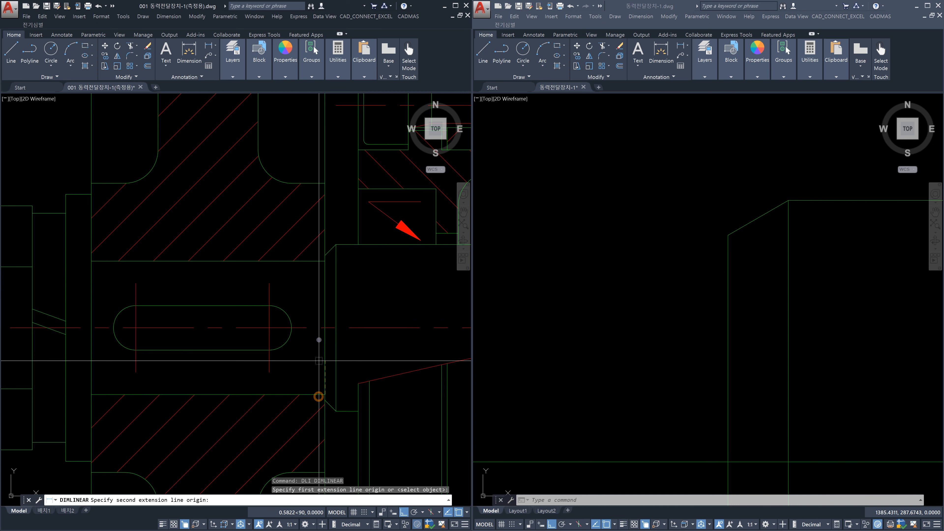
left_click(322, 263)
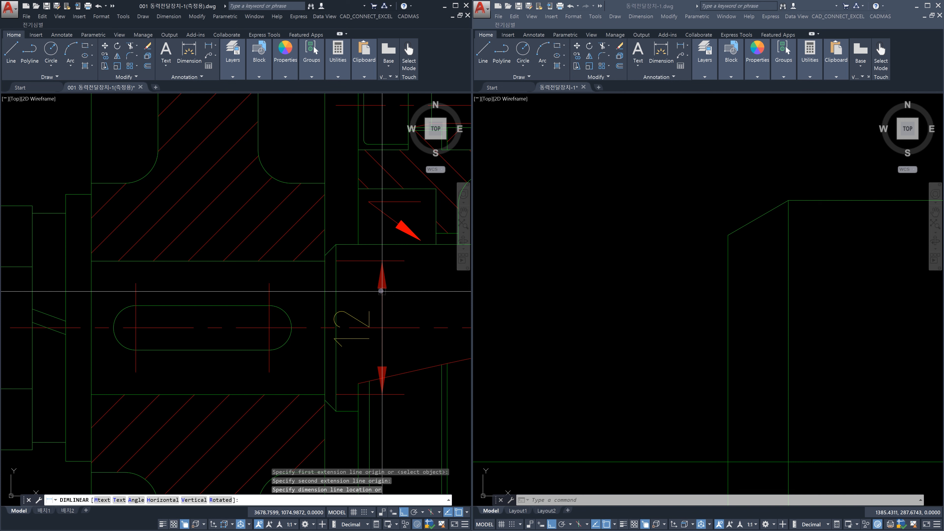
key("Escape")
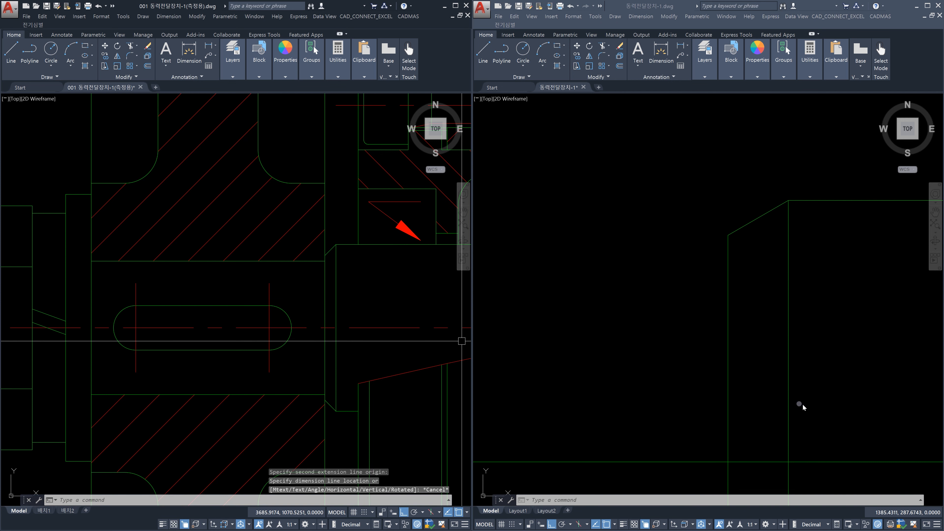
In the shaft drawing, offset the centerline 6 mm upward to outline the smaller shaft section
left_click(828, 406)
scroll(828, 408, "down", 4)
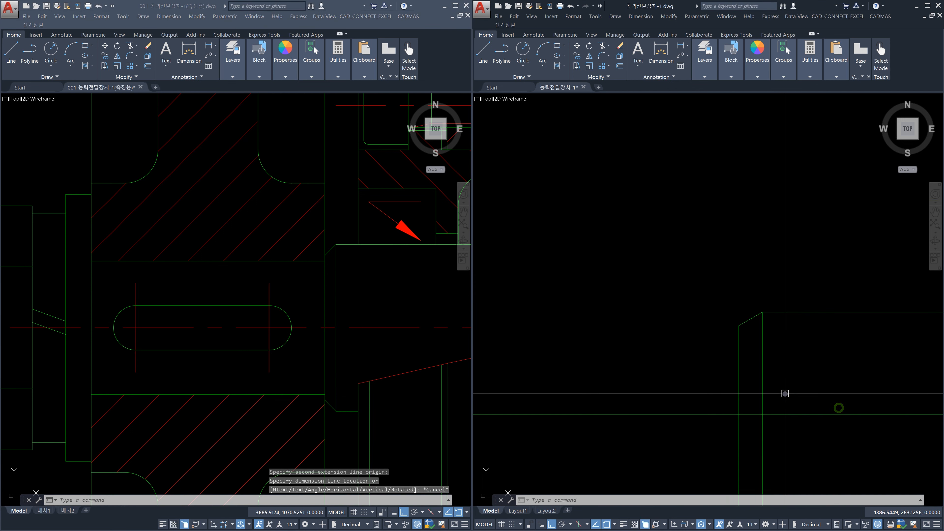
type("o")
key("Return")
type("6")
key("Return")
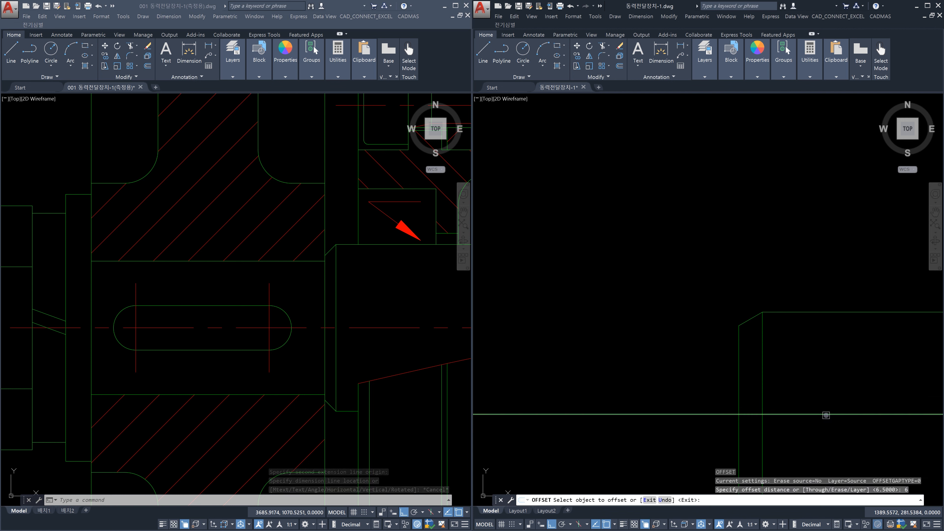
left_click(826, 413)
key("Escape")
Trim the offset line back to the vertical edge at the chamfer's lower end, removing the part inside the larger section
scroll(750, 353, "up", 3)
middle_click_drag(750, 353, 737, 365)
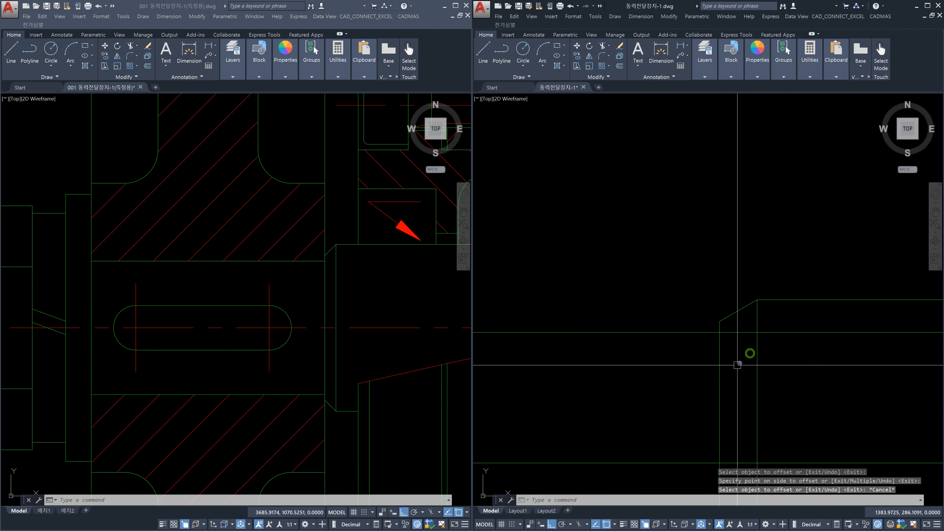
type("tr")
key("Return")
left_click(737, 364)
left_click(702, 357)
key("Return")
left_click(780, 343)
left_click(771, 323)
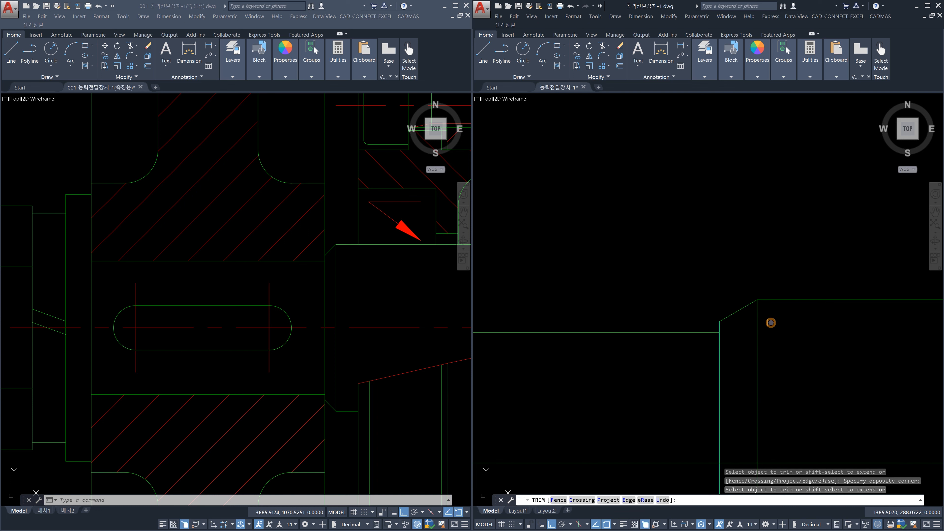
key("Escape")
scroll(734, 330, "up", 6)
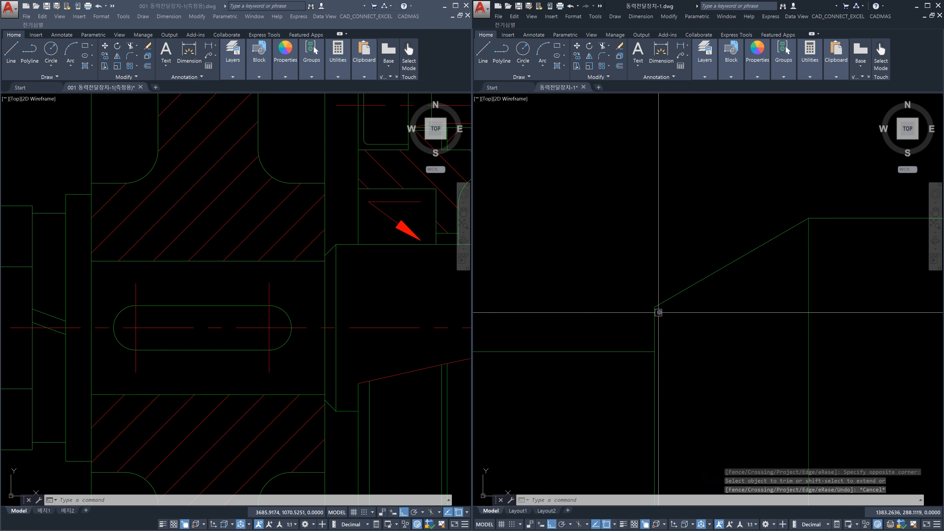
left_click(614, 368)
left_click(597, 333)
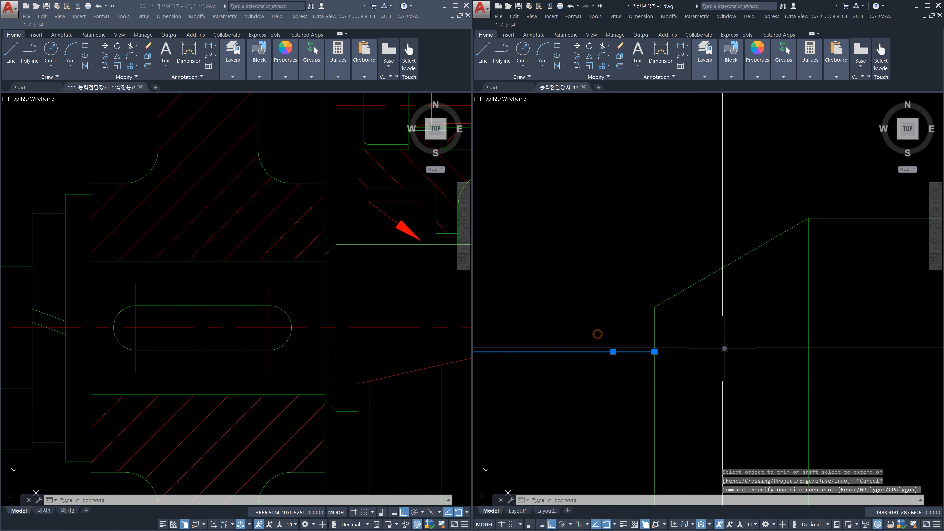
key("Escape")
key("Escape")
Try to round the corner between the vertical end edge and the chamfer's lower end with a 1 mm fillet
type("f")
key("Return")
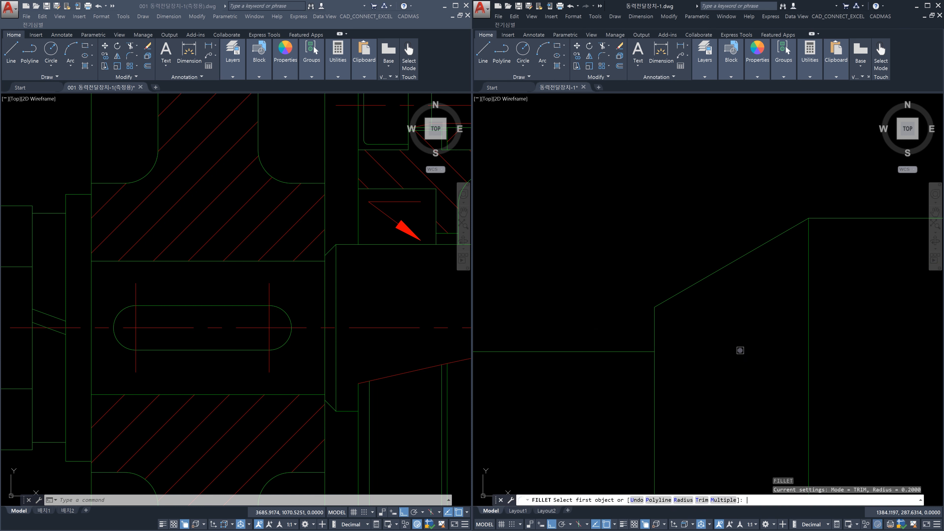
type("r")
key("Return")
type("1")
key("Return")
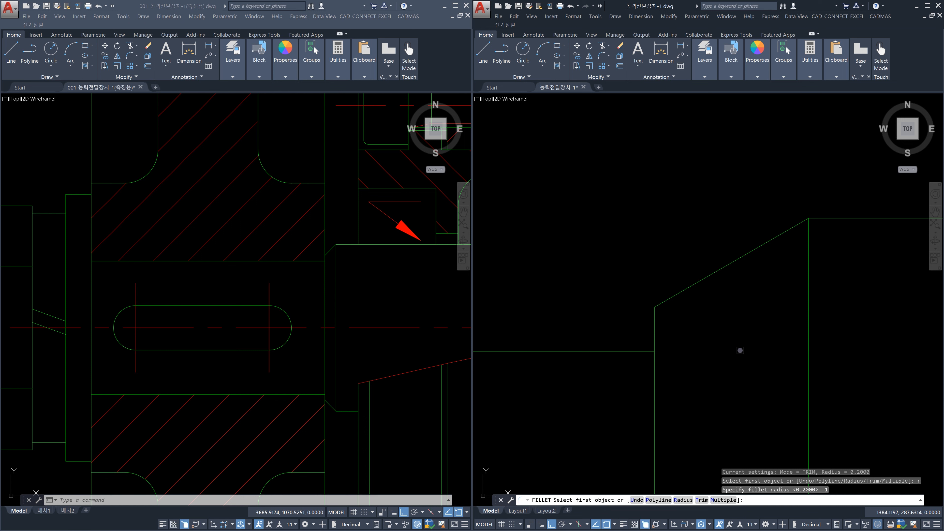
left_click(654, 330)
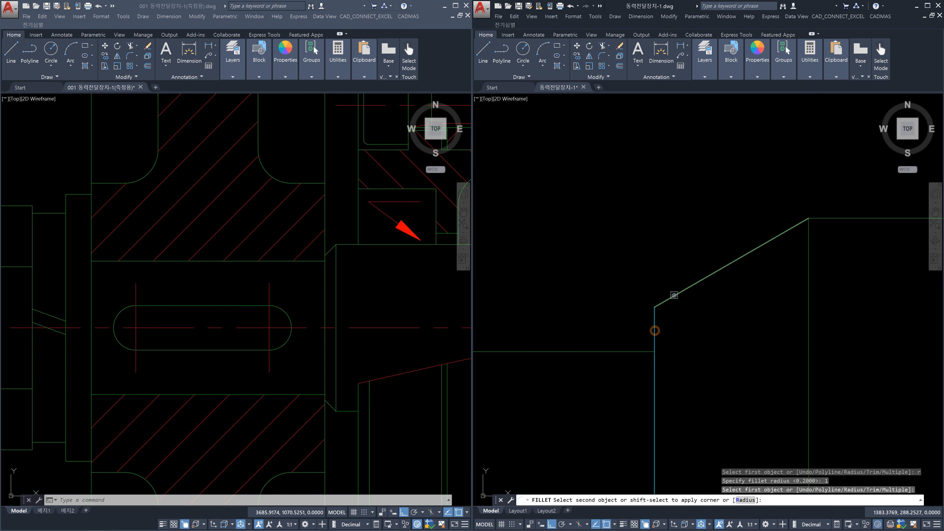
left_click(674, 295)
key("Escape")
Check where the 1 mm fillet arc meets the smaller section's outline, and undo the fillet
scroll(675, 348, "up", 10)
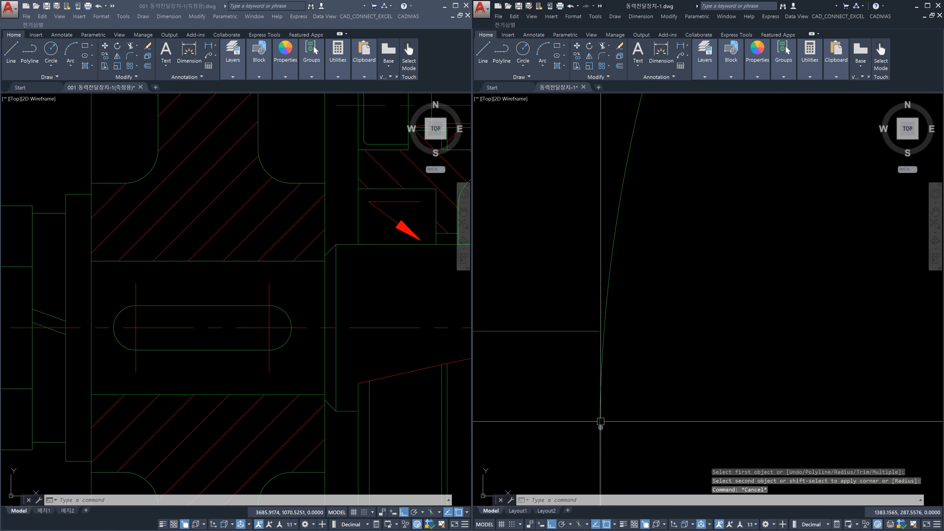
left_click(591, 331)
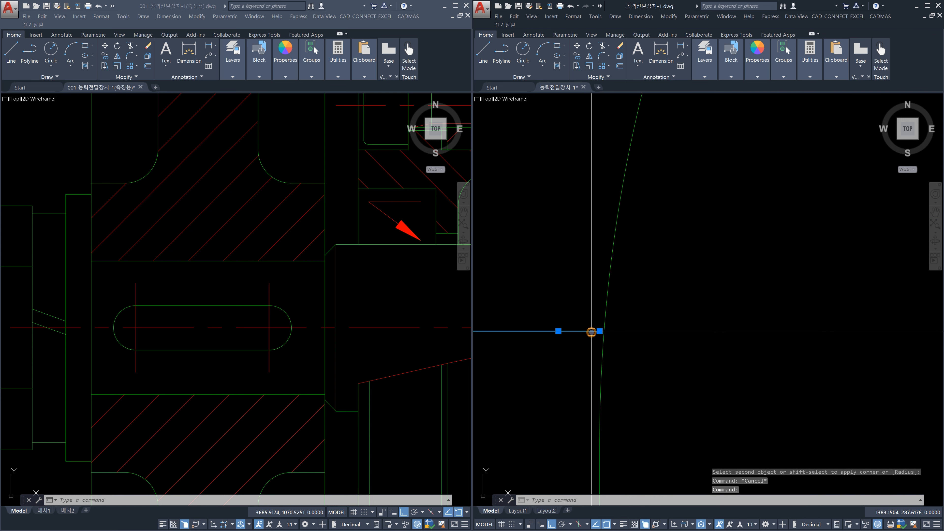
left_click(603, 319)
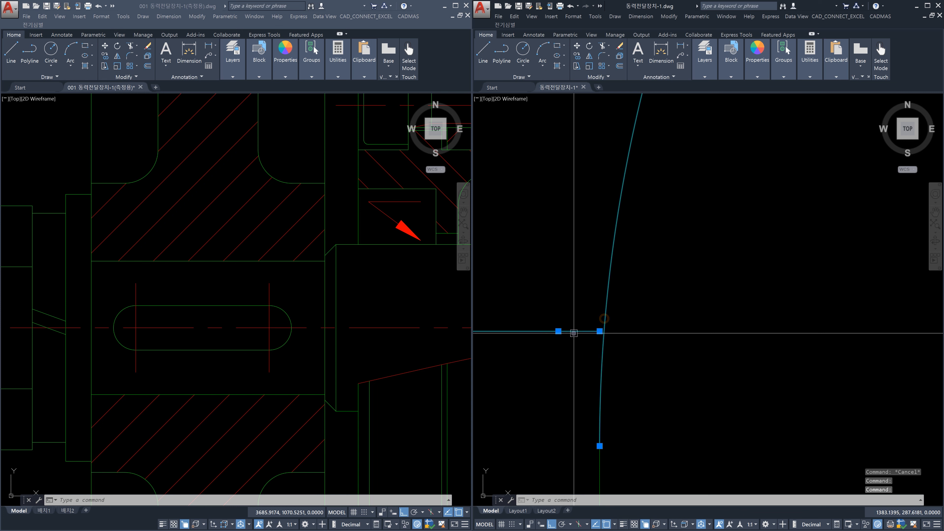
scroll(574, 332, "down", 6)
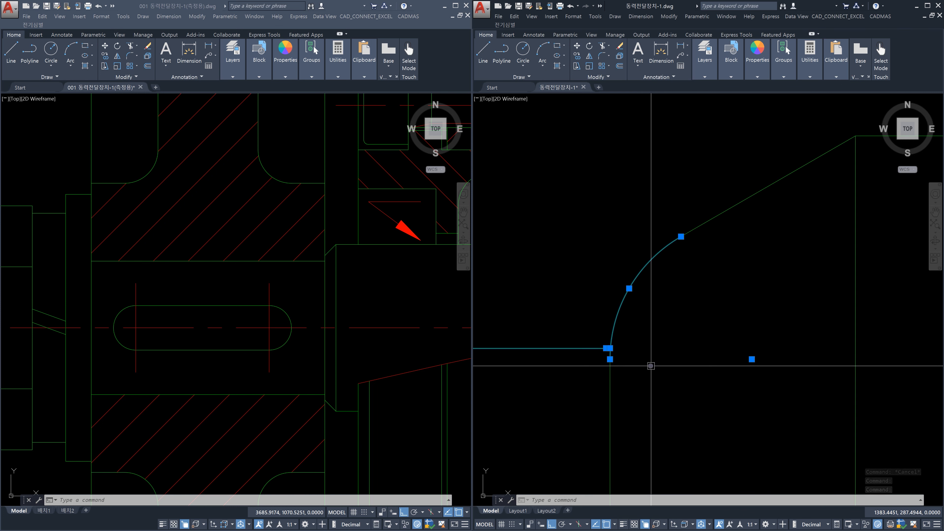
key("Escape")
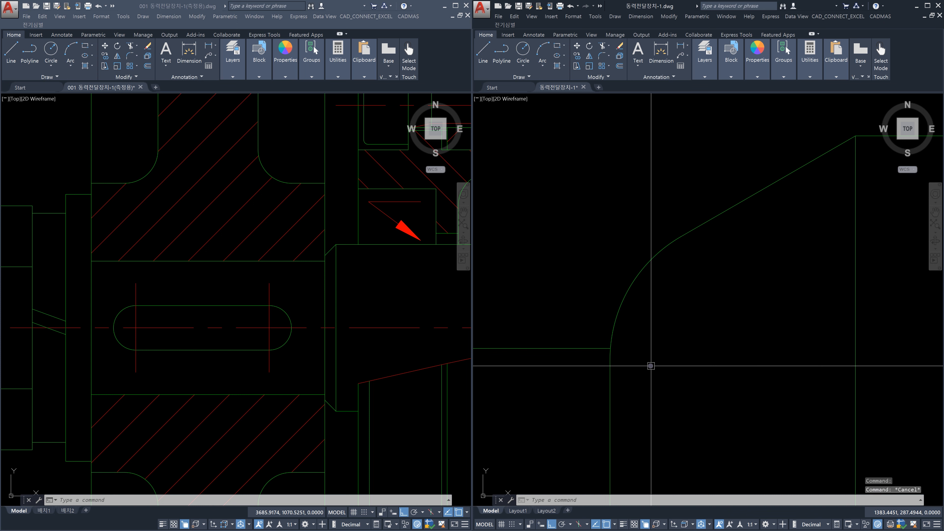
key("ctrl+z")
key("ctrl+z")
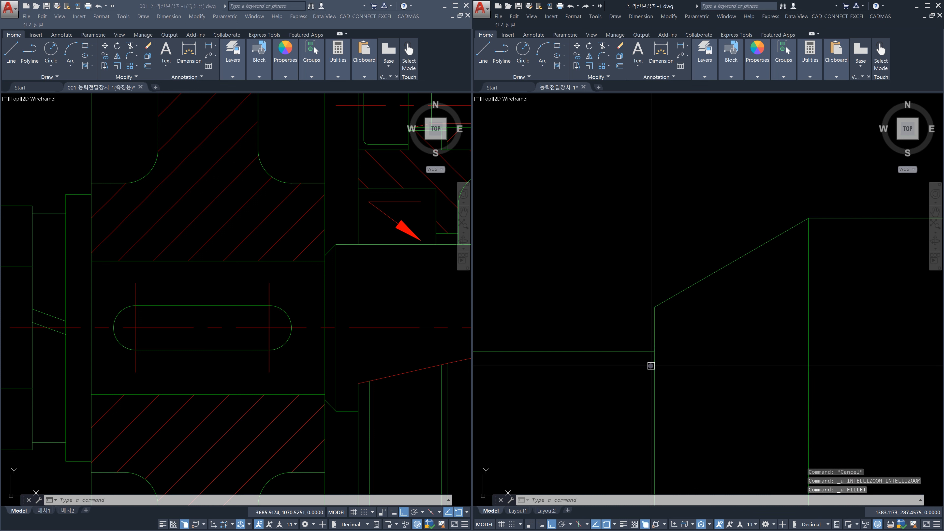
key("Escape")
key("Escape")
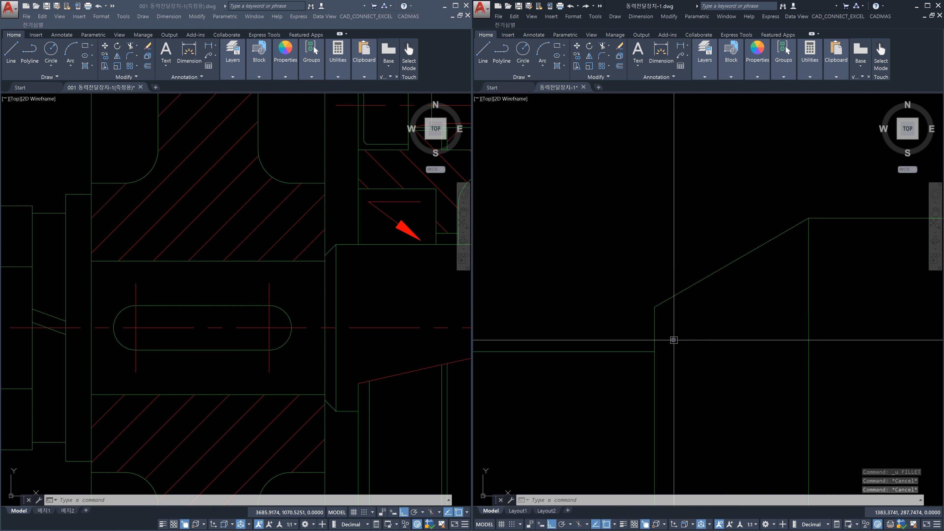
Fillet the corner between the vertical end edge and the chamfer's lower end with a 0.5 mm radius
type("f")
key("Return")
type("r")
key("Return")
type("0.")
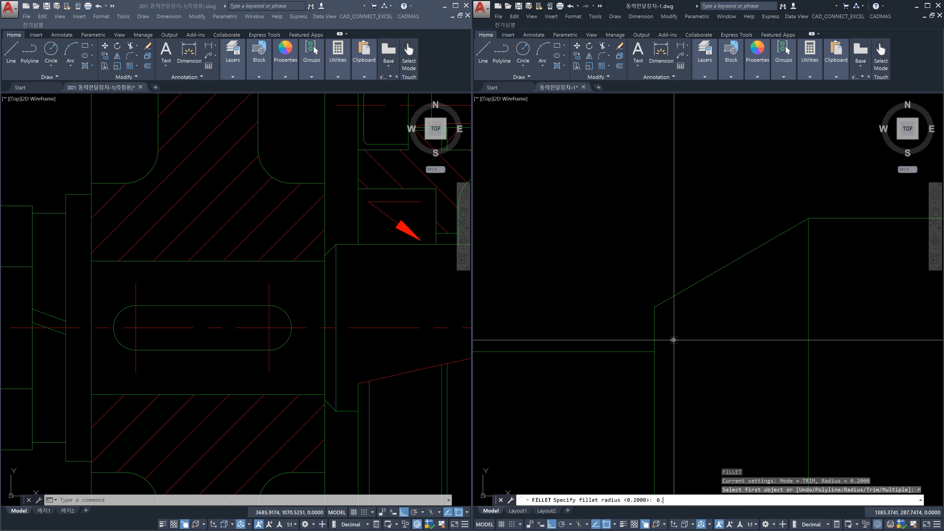
type("5")
key("Return")
left_click(655, 318)
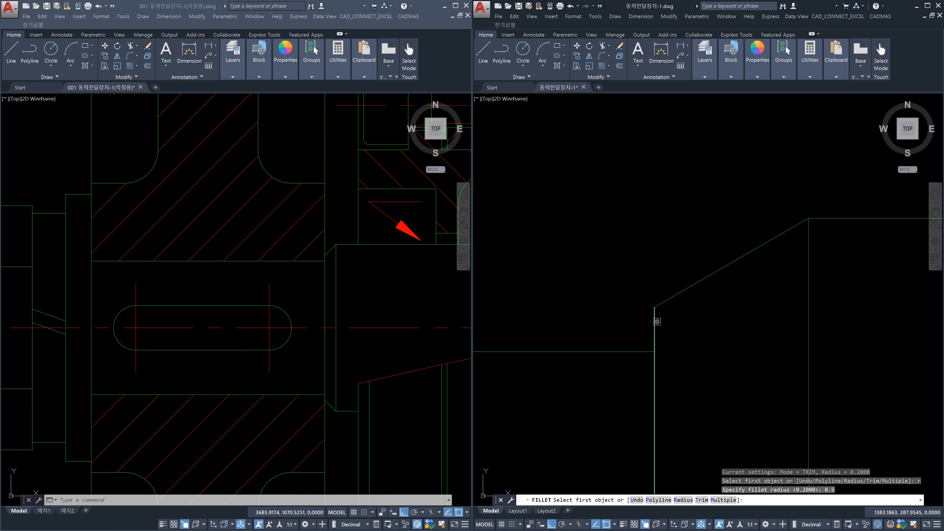
left_click(668, 300)
key("Escape")
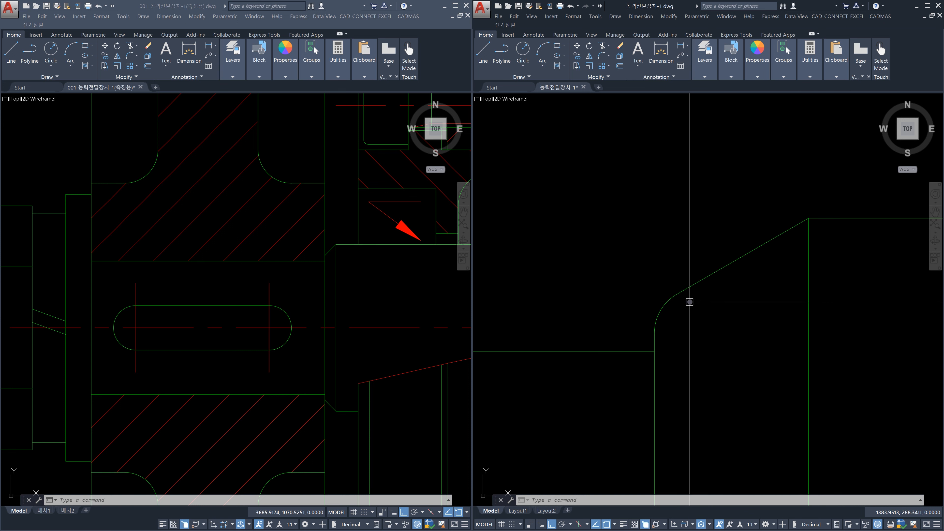
left_click(669, 303)
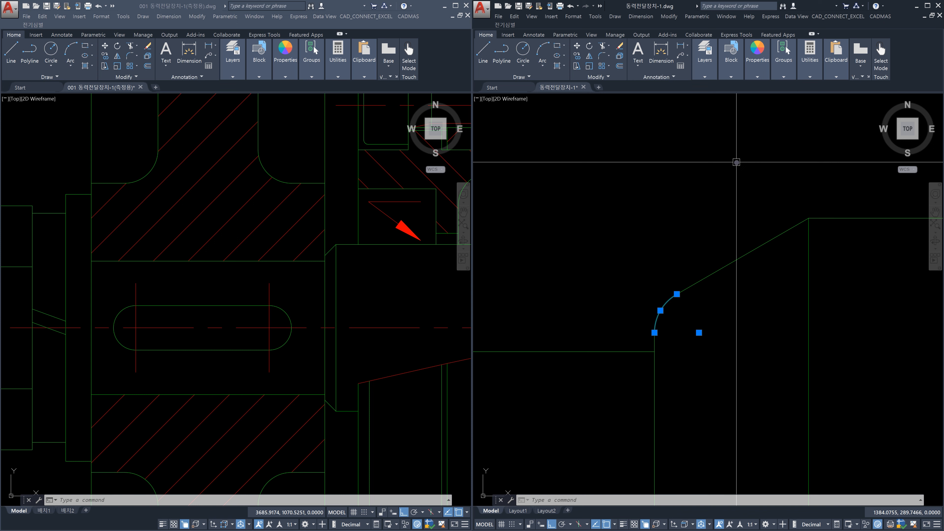
key("Escape")
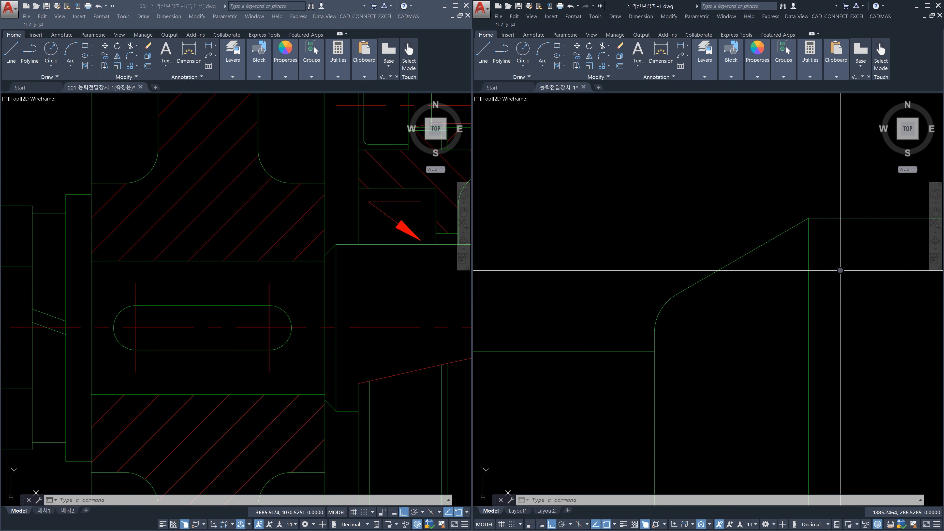
Fillet the corner between the chamfer's upper end and the shaft's top outline with a 0.5 mm radius
type("f")
key("Return")
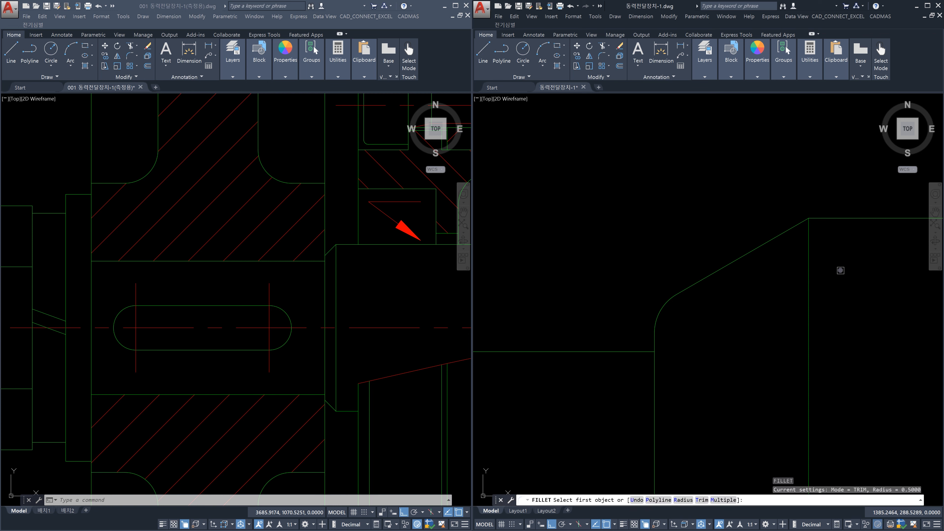
type("r")
key("Return")
type("0.5")
key("Return")
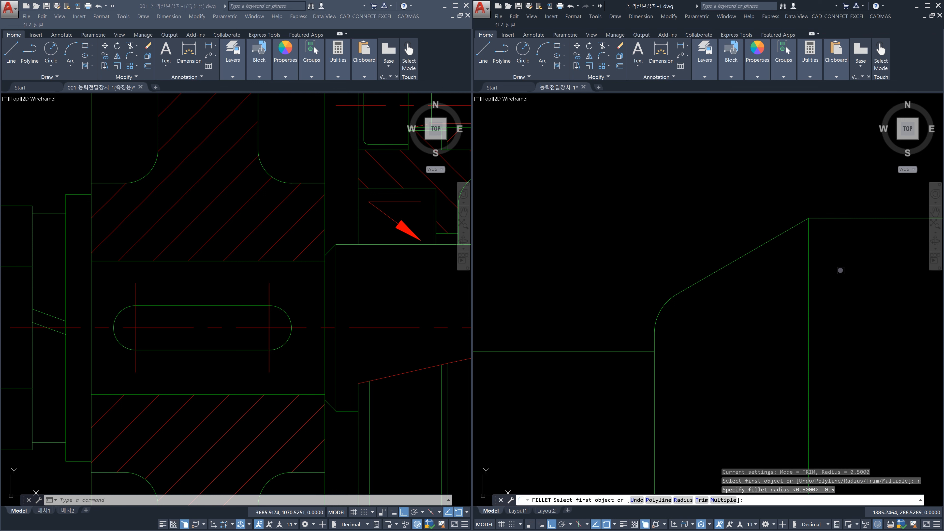
left_click(783, 231)
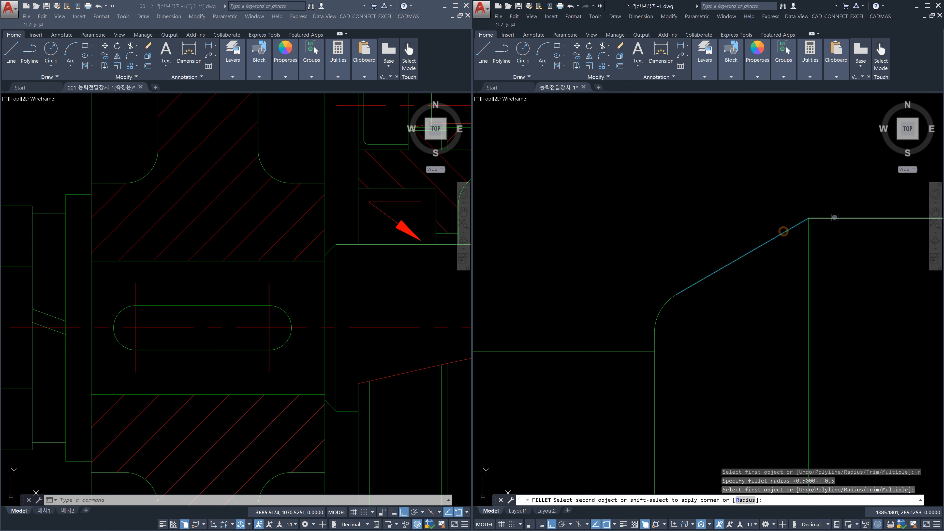
left_click(835, 218)
key("Escape")
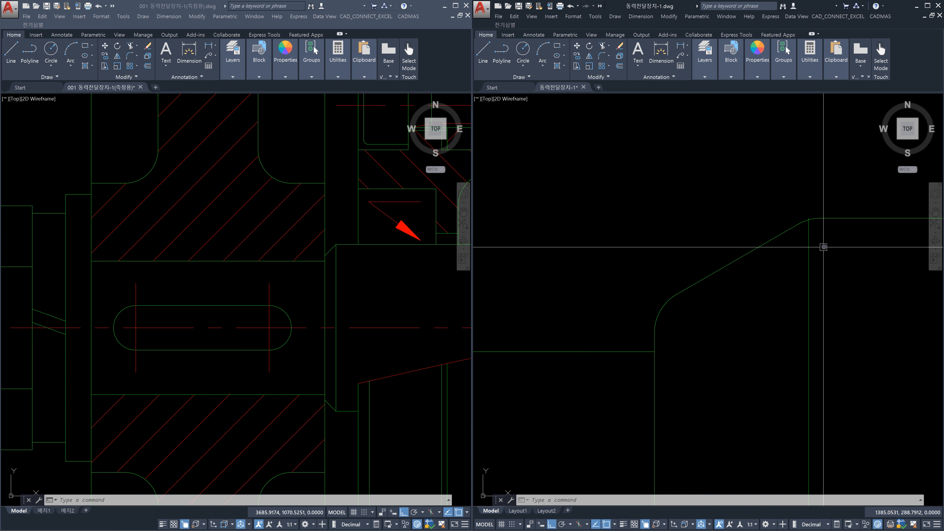
Trim the vertical edge line's overhang above the fillet at the chamfer's upper end
scroll(815, 236, "up", 4)
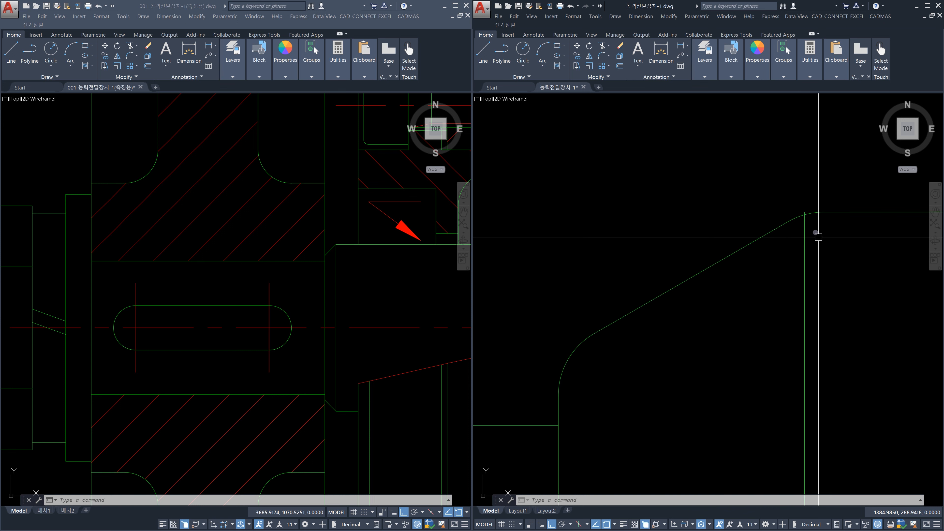
scroll(801, 207, "up", 3)
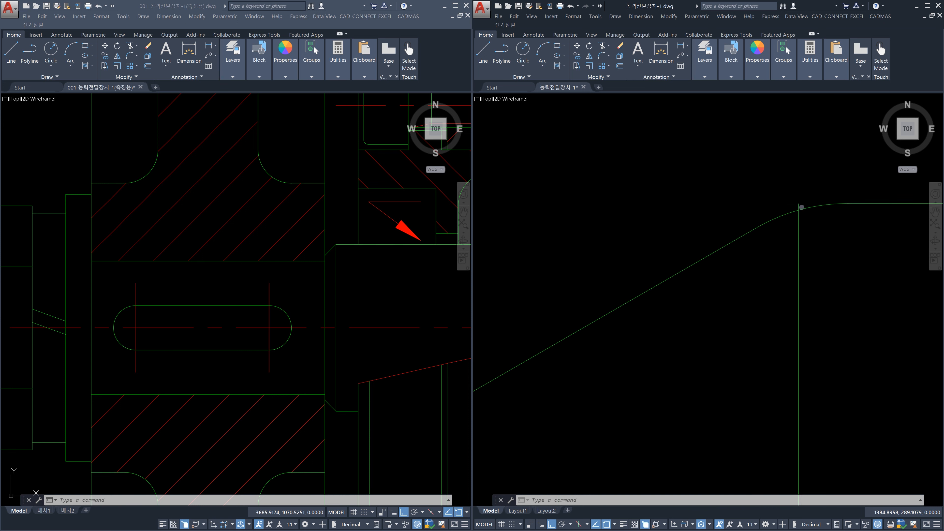
key("Return")
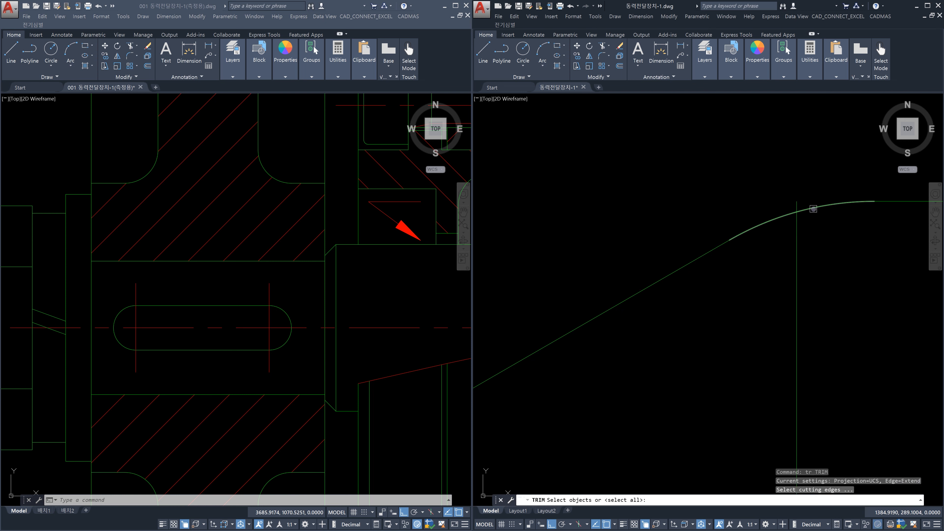
key("Escape")
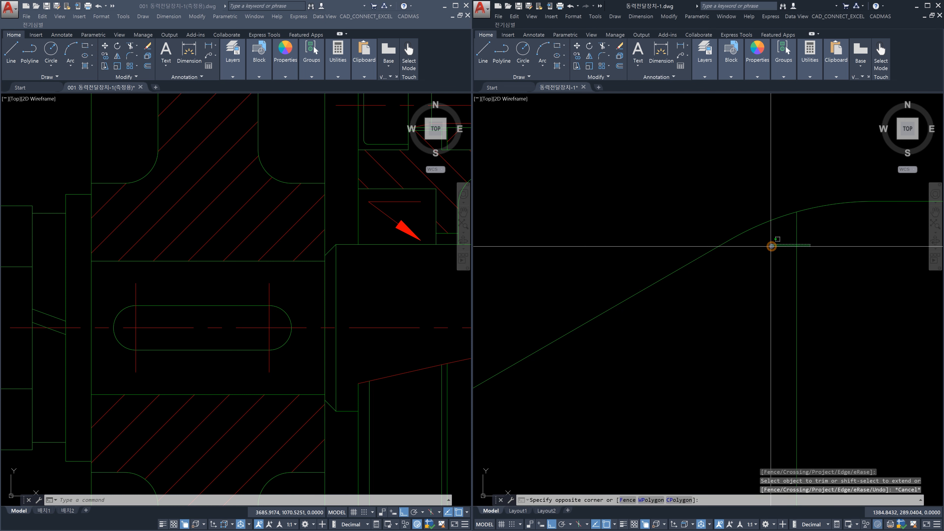
left_click(796, 231)
left_click(771, 246)
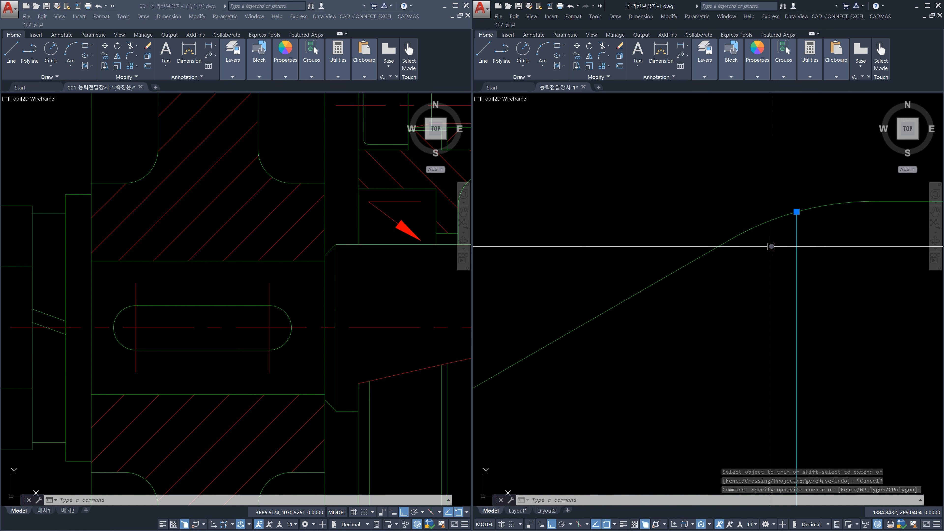
key("Escape")
left_click(828, 283)
left_click(752, 277)
key("Escape")
Mirror the section's chamfer, fillets and top outline about the shaft's horizontal centre axis, keeping the source objects
scroll(815, 246, "down", 5)
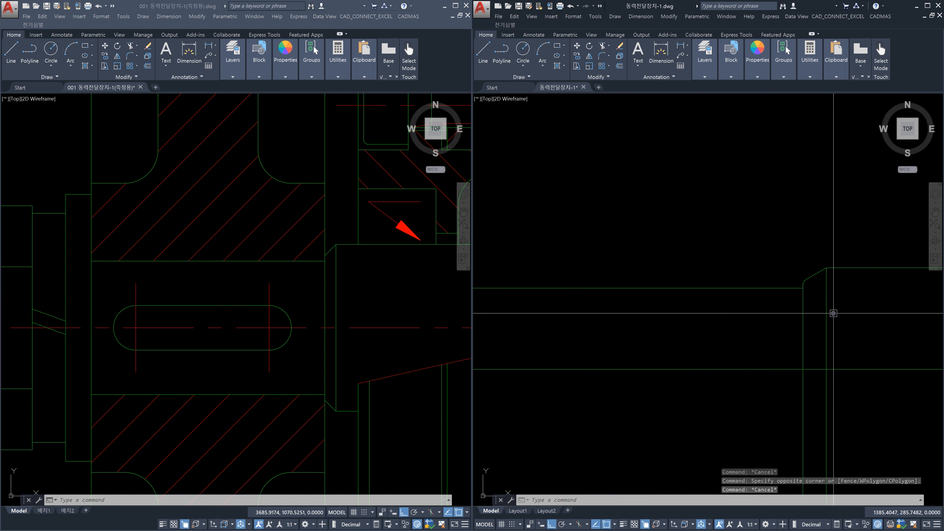
middle_click_drag(833, 313, 677, 309)
scroll(673, 284, "down", 2)
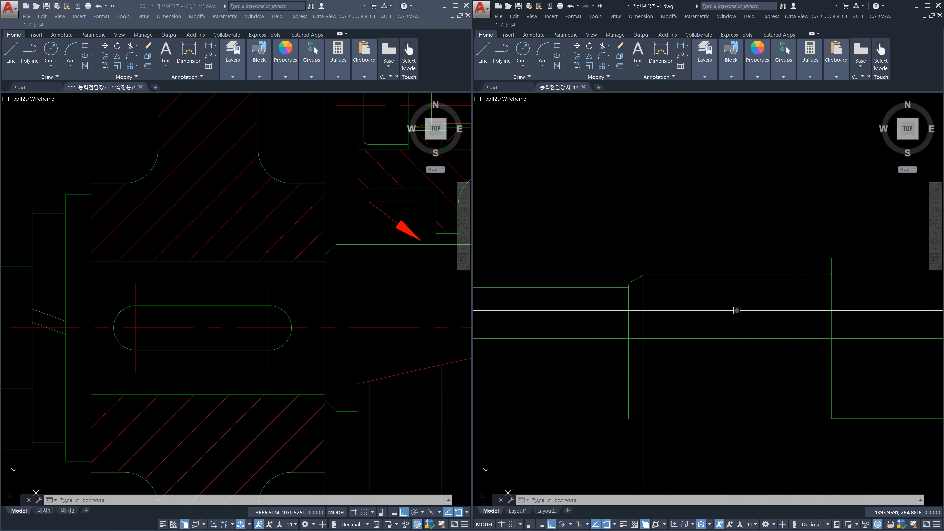
type("mi")
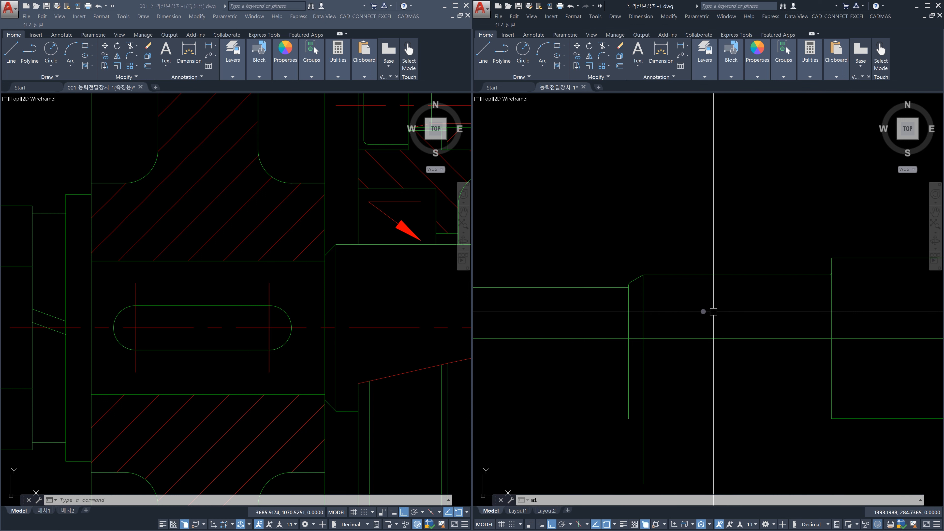
key("Return")
left_click(617, 266)
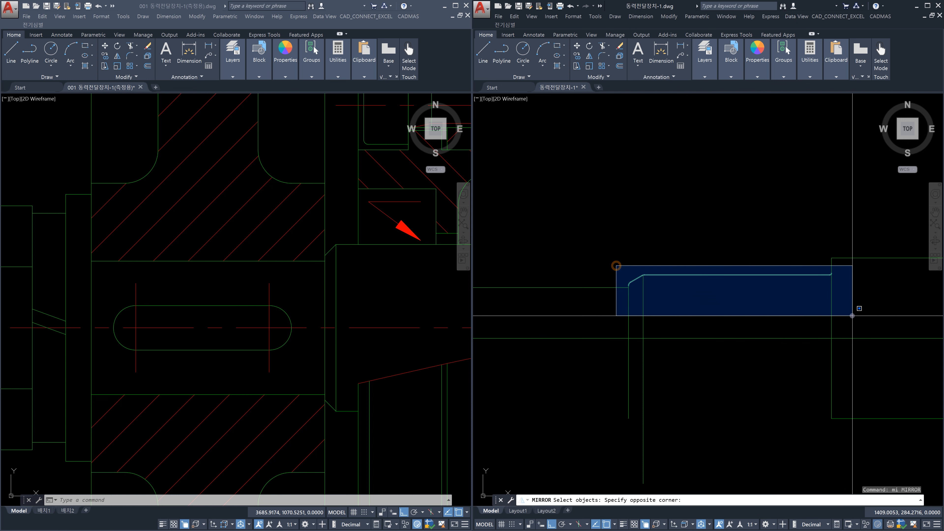
left_click(854, 316)
key("Return")
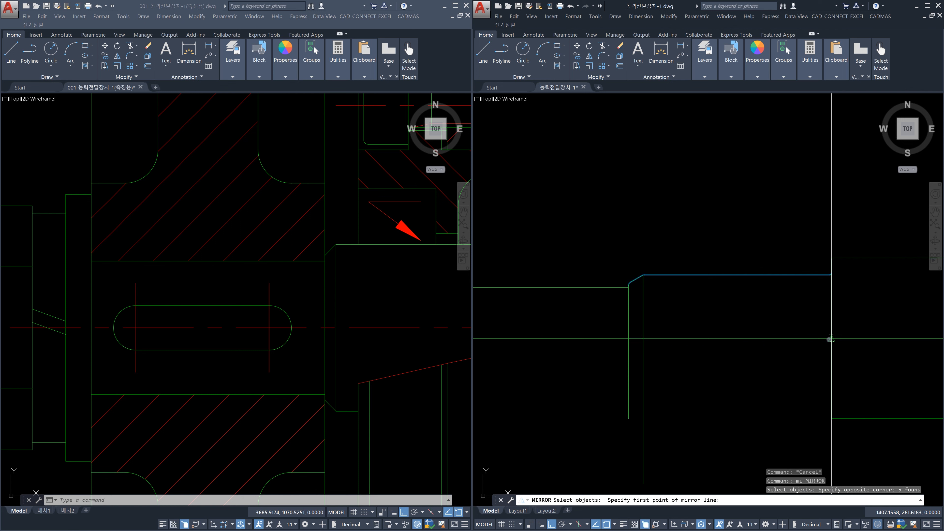
left_click(831, 339)
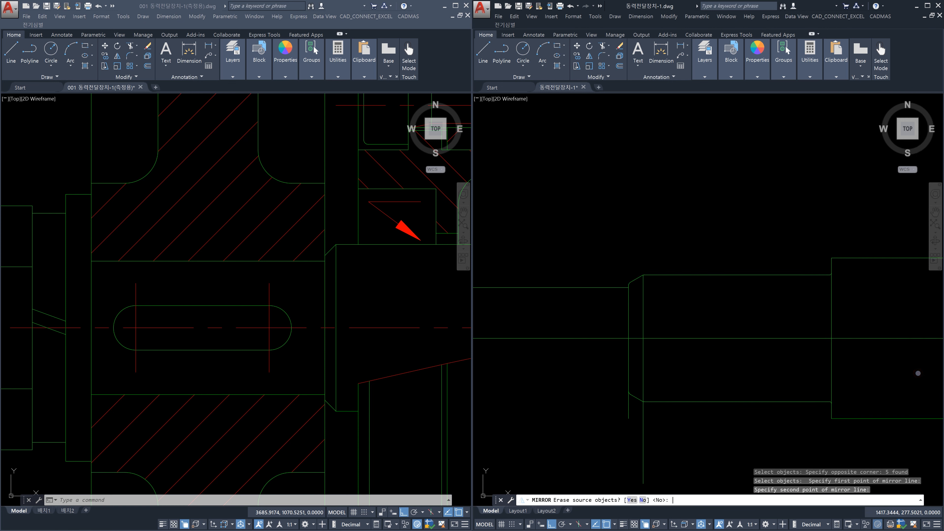
key("Return")
key("Escape")
Trim the end edge line's overhang below the mirrored fillet at the chamfer's outer end
scroll(613, 376, "up", 5)
middle_click_drag(555, 325, 618, 387)
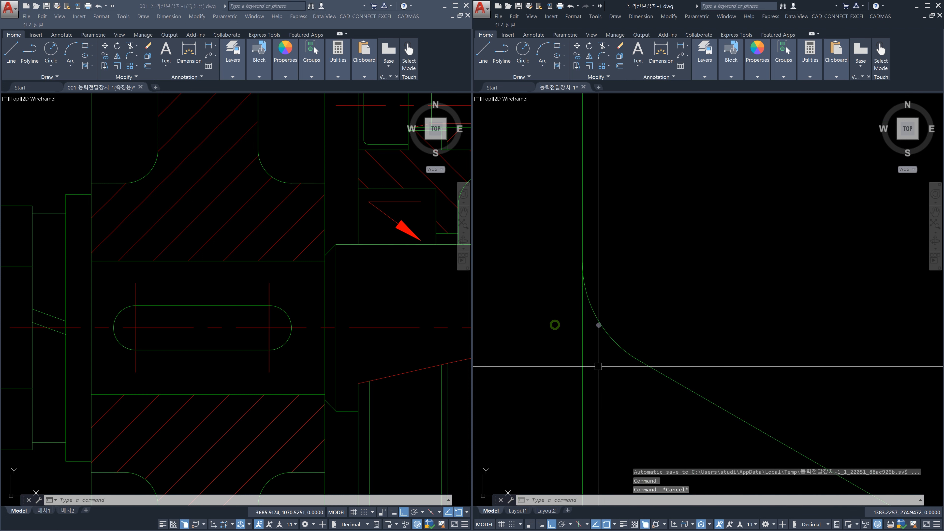
type("tr")
key("Return")
left_click(598, 314)
key("Return")
left_click(585, 340)
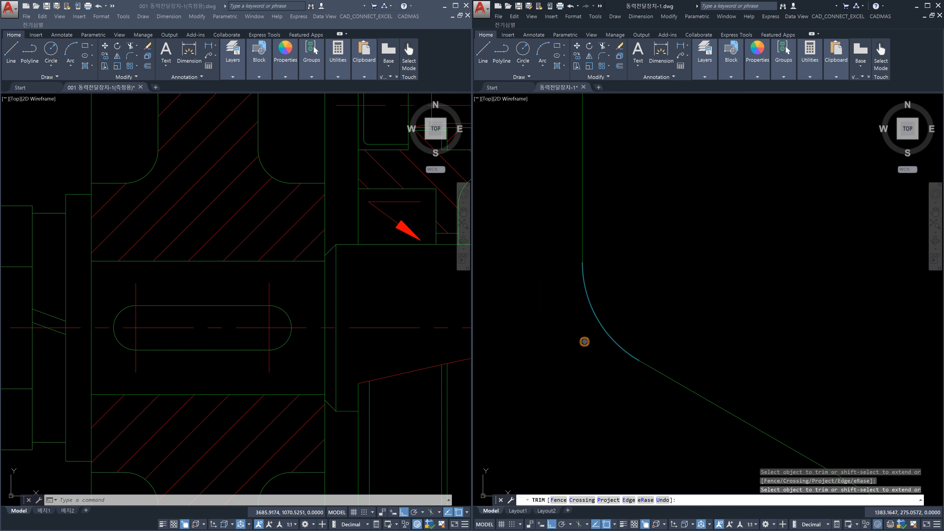
key("Escape")
Trim the inner vertical line's overhang below the mirrored fillet where the chamfer meets the shaft's bottom outline
scroll(584, 342, "down", 4)
scroll(662, 381, "up", 3)
key("Escape")
scroll(612, 351, "up", 2)
type("tr")
key("Return")
left_click(609, 342)
key("Return")
left_click(586, 365)
key("Escape")
scroll(592, 363, "down", 4)
Examine where the inner vertical line's lower end meets the mirrored fillet arc
left_click(623, 275)
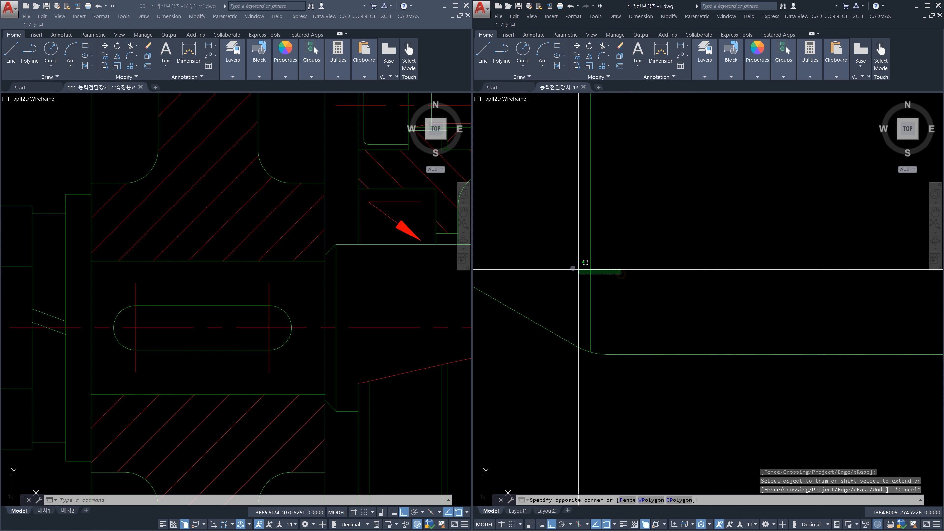
left_click(568, 267)
scroll(660, 363, "up", 3)
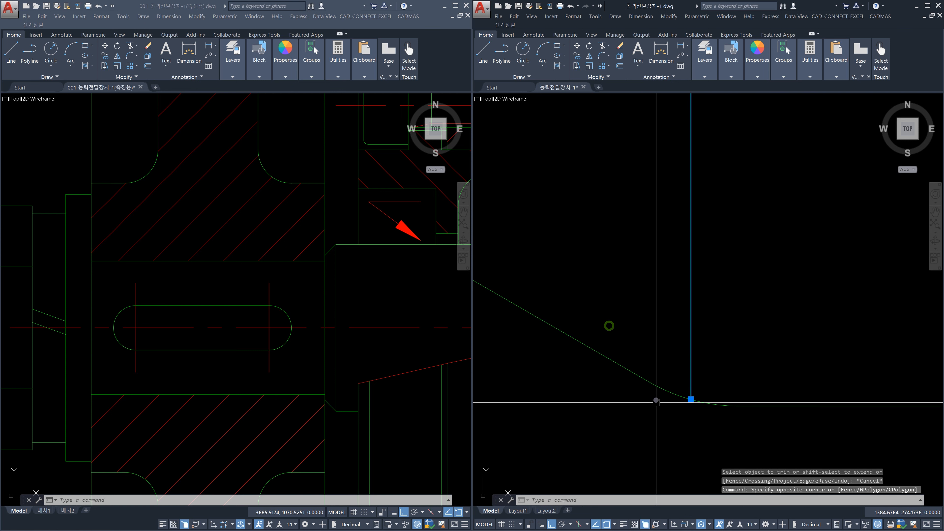
key("Escape")
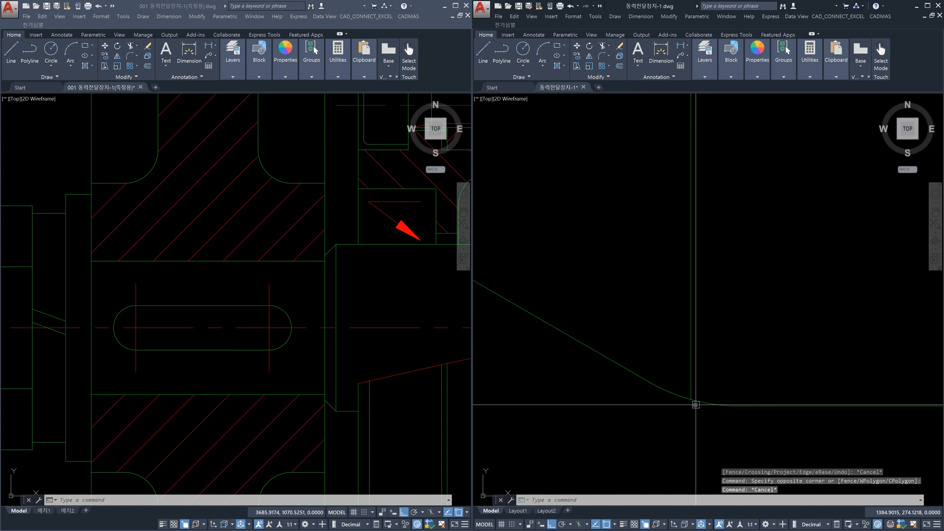
left_click(697, 371)
left_click(674, 348)
left_click(713, 365)
left_click(677, 336)
left_click(712, 360)
left_click(678, 332)
left_click(713, 357)
left_click(671, 321)
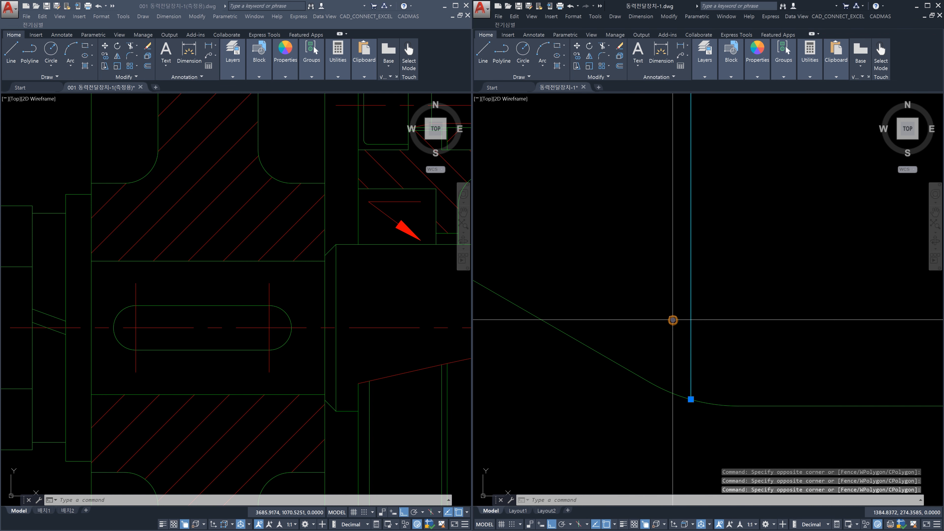
key("Escape")
scroll(756, 346, "down", 4)
left_click(763, 309)
left_click(732, 294)
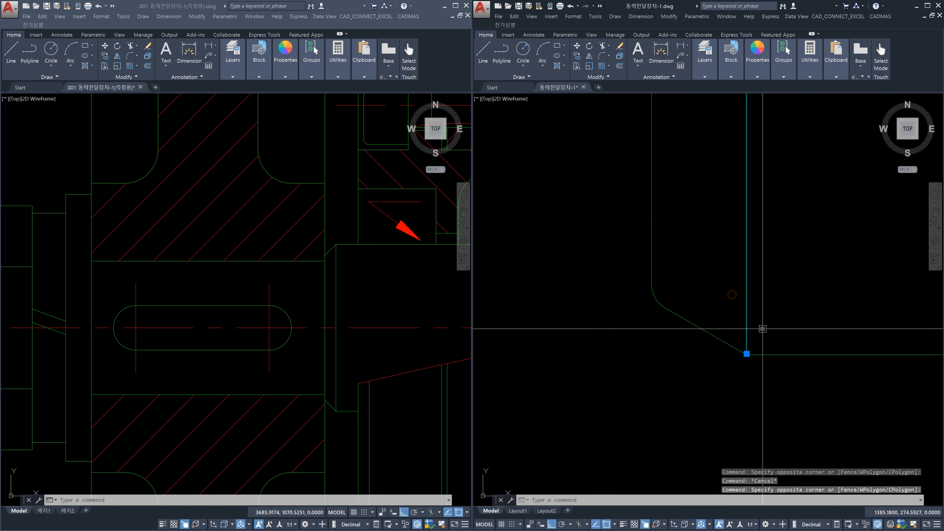
scroll(774, 371, "down", 1)
scroll(777, 372, "up", 3)
key("Escape")
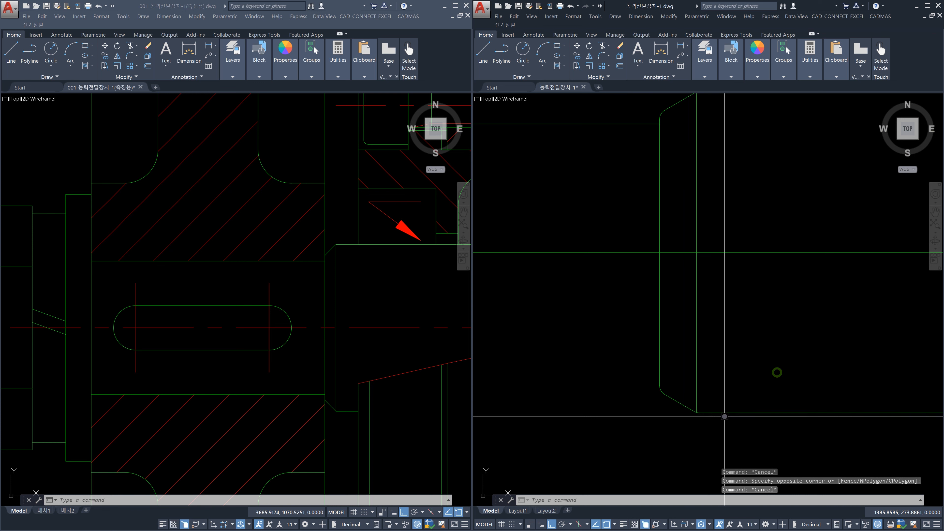
Shorten the inner vertical line at both ends using Lengthen with a delta of -0.5
type("len")
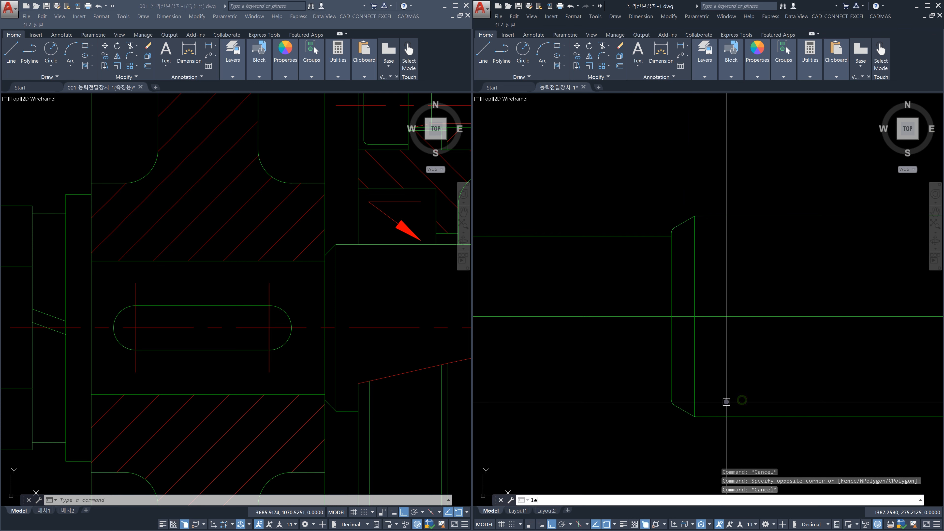
key("Return")
type("de")
key("Return")
type("-0.5")
key("Return")
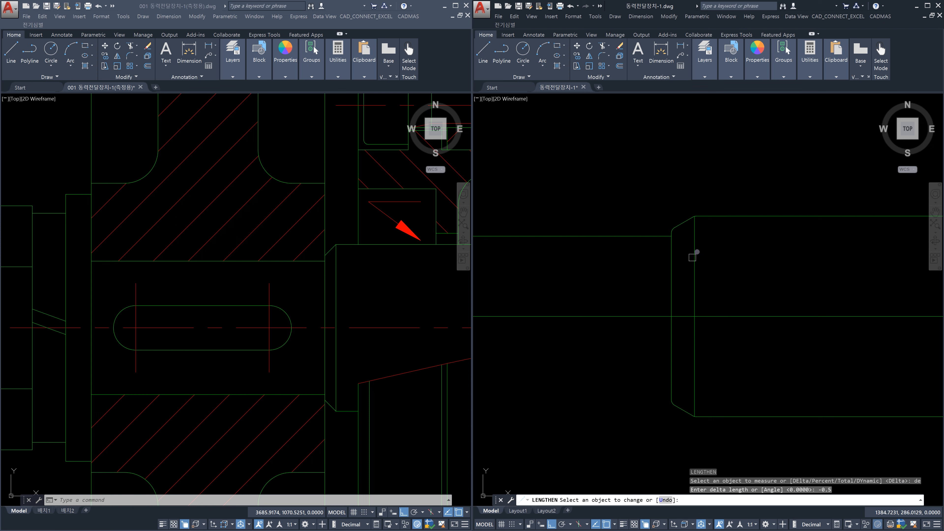
left_click(694, 234)
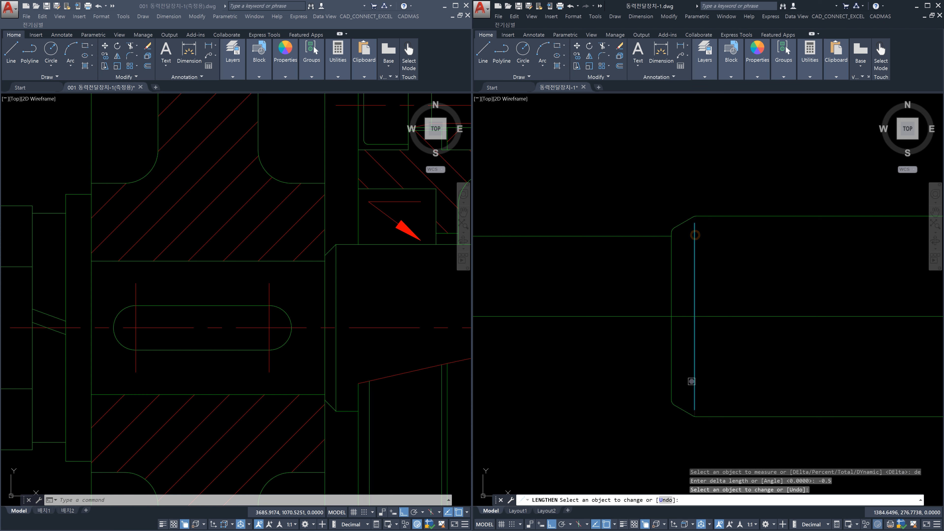
left_click(692, 381)
key("Escape")
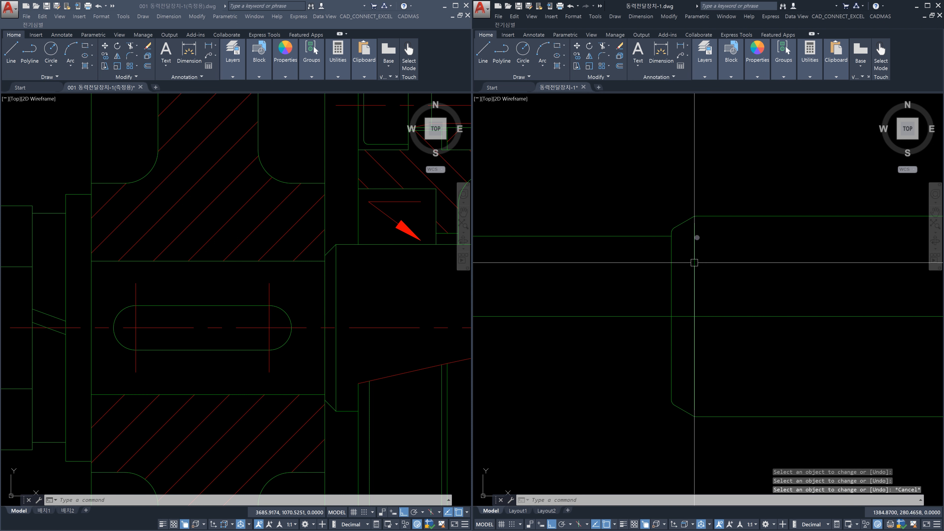
Move the shortened inner vertical line to the 가상선 layer
left_click(699, 373)
left_click(689, 356)
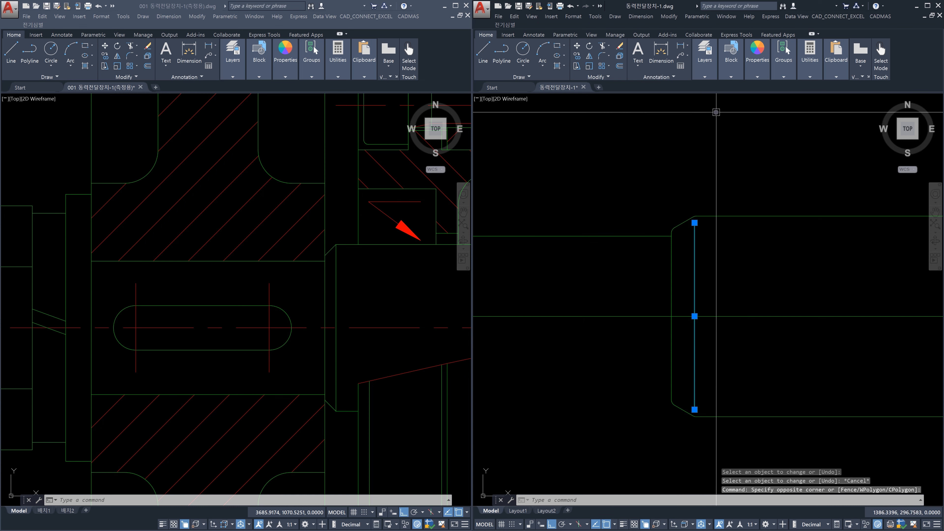
left_click(706, 78)
left_click(705, 87)
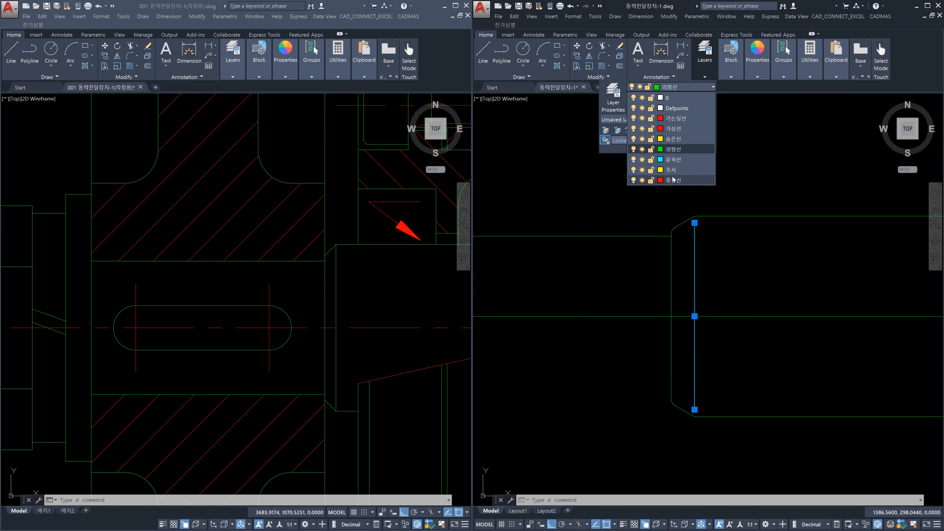
left_click(678, 130)
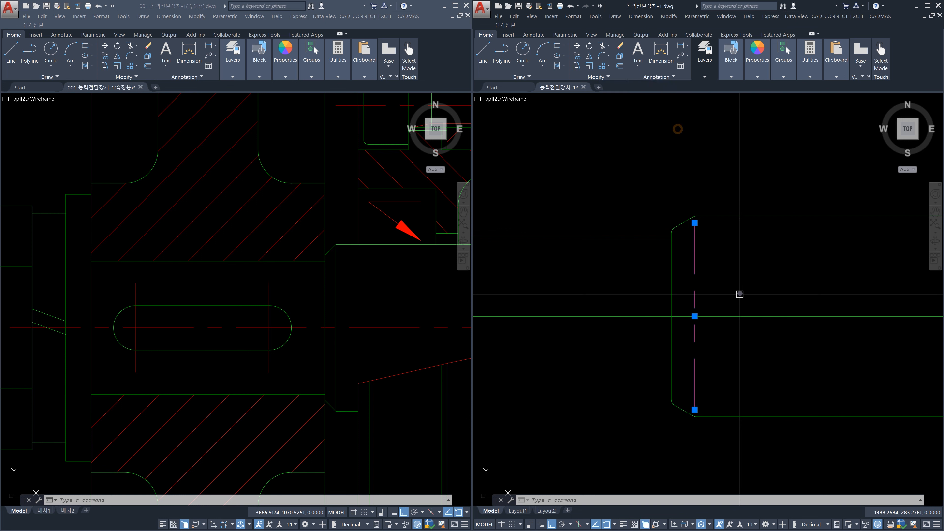
key("Escape")
key("Escape")
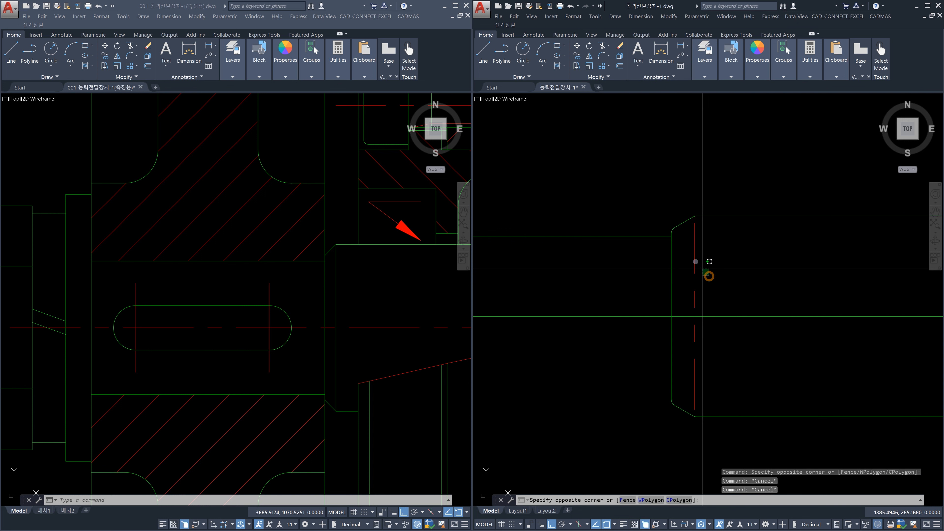
Delete the inner vertical line and draw a new one joining the fillet ends on the shaft's top and bottom outlines
left_click(694, 259)
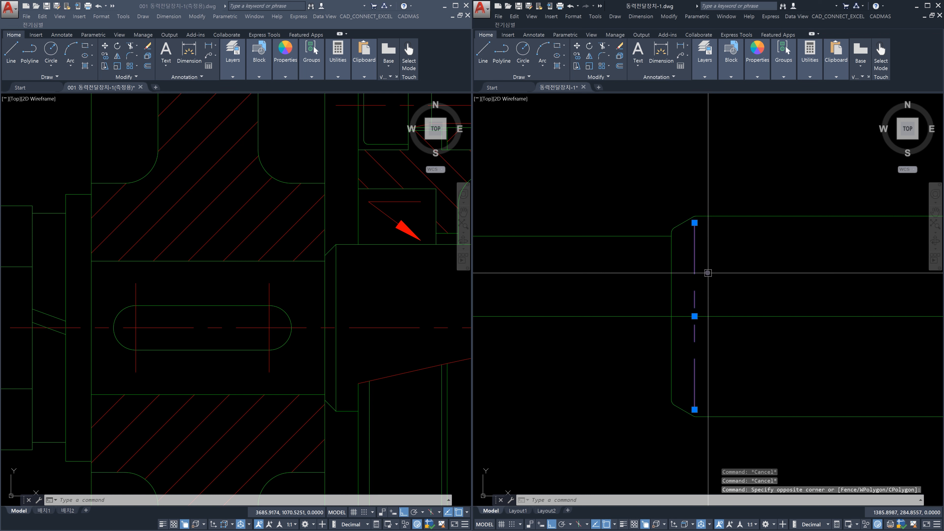
key("Delete")
scroll(705, 211, "up", 3)
mouse_move(704, 211)
middle_mouse_down()
mouse_move(702, 186)
mouse_move(686, 227)
middle_mouse_up()
scroll(694, 191, "up", 3)
type("l")
key("Return")
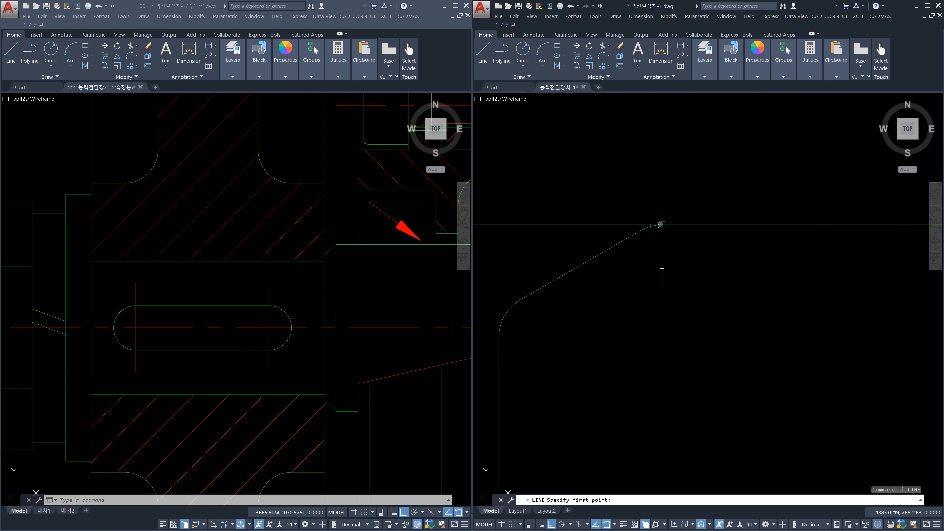
left_click(660, 225)
scroll(670, 253, "down", 5)
middle_click_drag(675, 377, 666, 215)
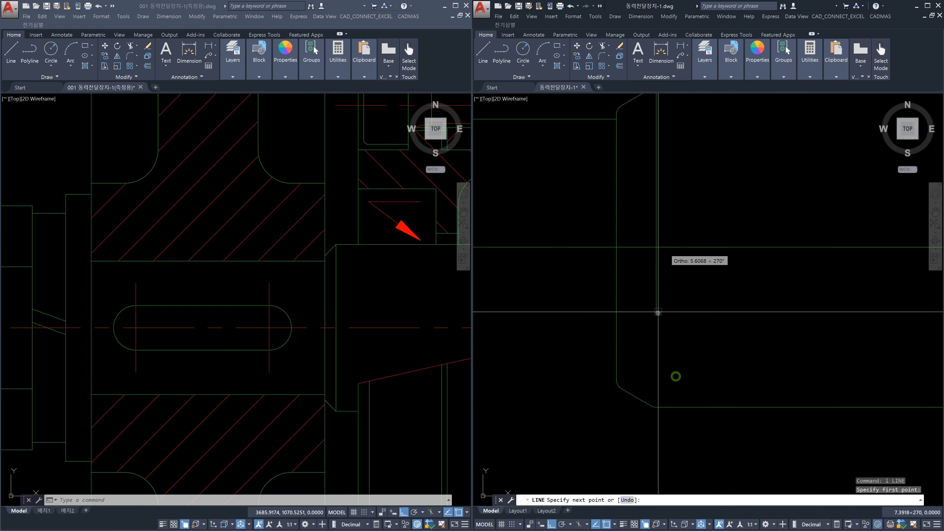
left_click(664, 405)
key("Escape")
Draw a second vertical line joining the chamfer-side ends of the lower and upper fillets
key("space")
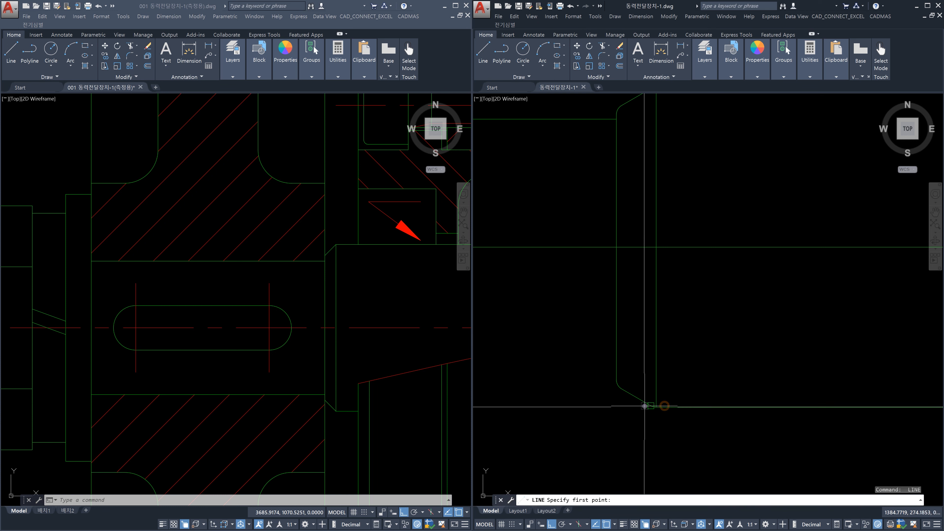
left_click(645, 404)
mouse_move(662, 220)
middle_mouse_down()
mouse_move(653, 225)
mouse_move(635, 382)
middle_mouse_up()
scroll(619, 265, "up", 6)
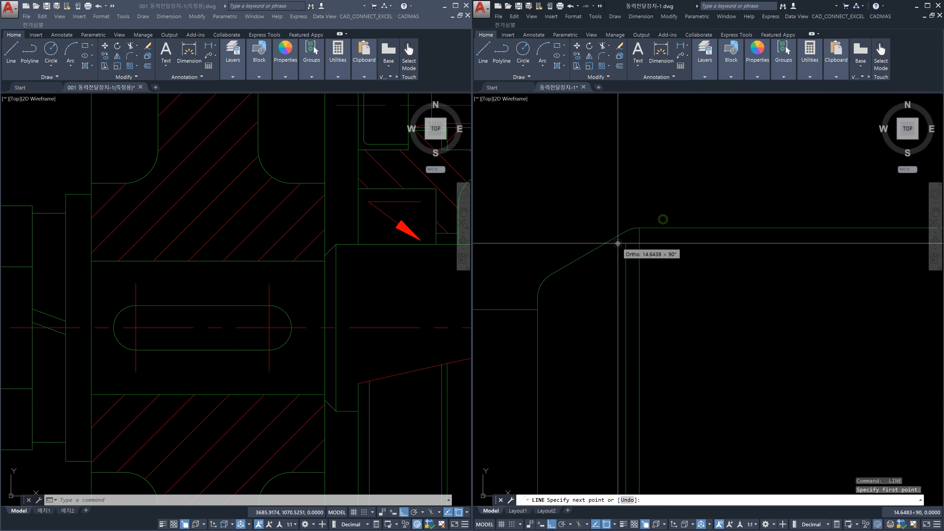
left_click(625, 228)
key("Escape")
Move both new vertical lines at the fillet ends to the 가상선 layer
scroll(632, 282, "down", 8)
left_click(654, 339)
left_click(624, 327)
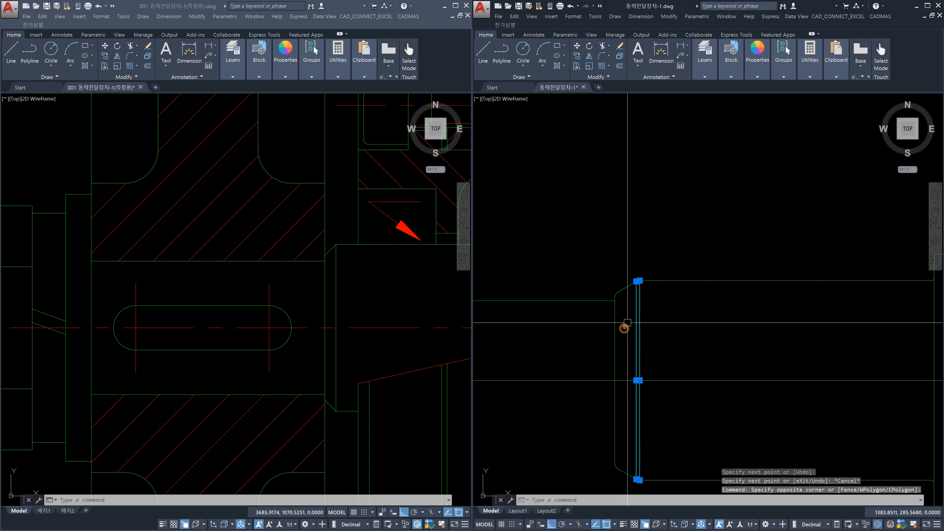
left_click(704, 77)
left_click(701, 86)
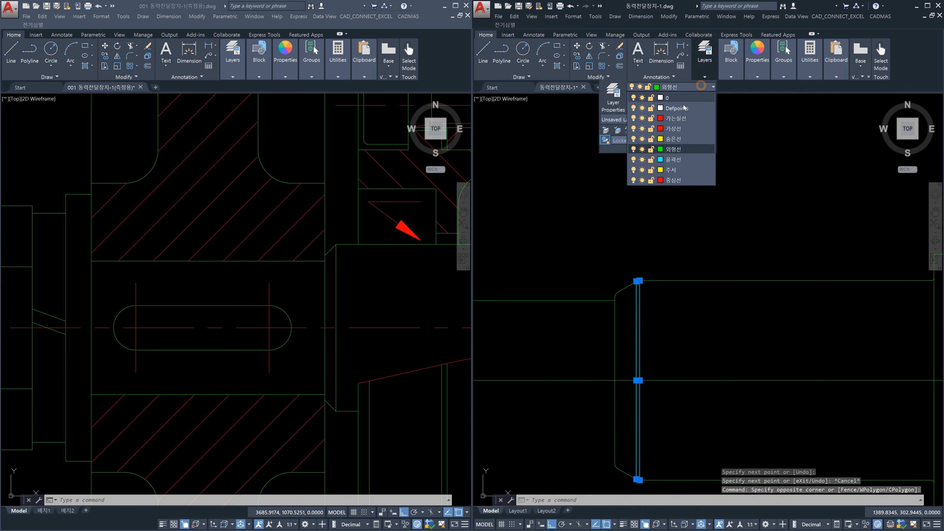
left_click(680, 128)
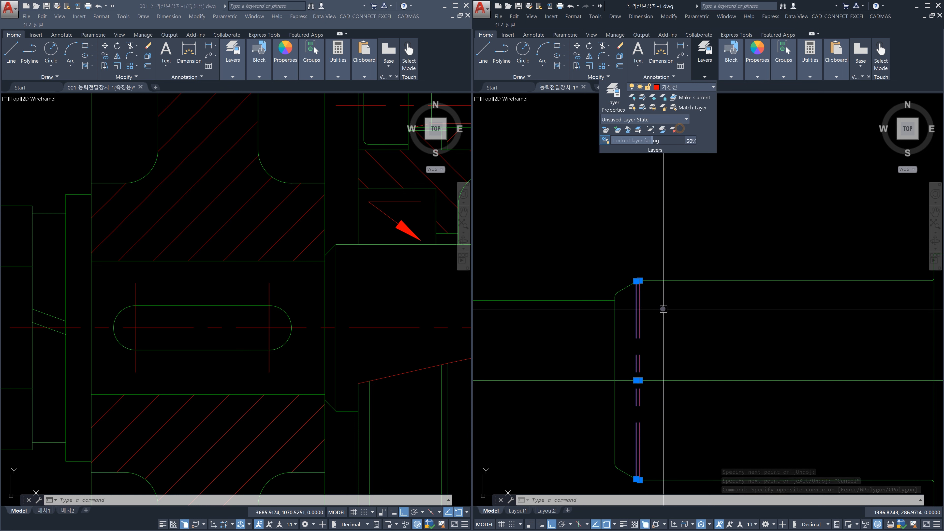
key("Escape")
key("Escape")
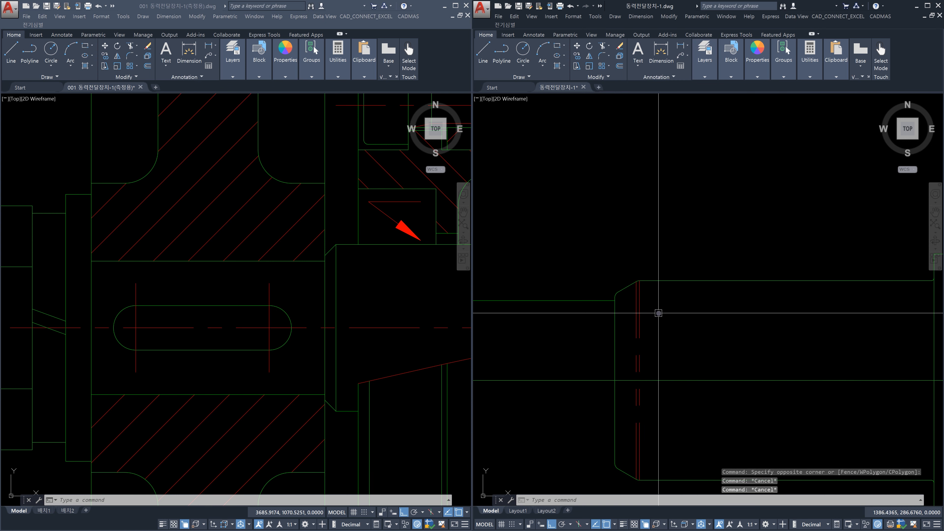
type("len")
key("Return")
type("de")
key("Return")
type("-2")
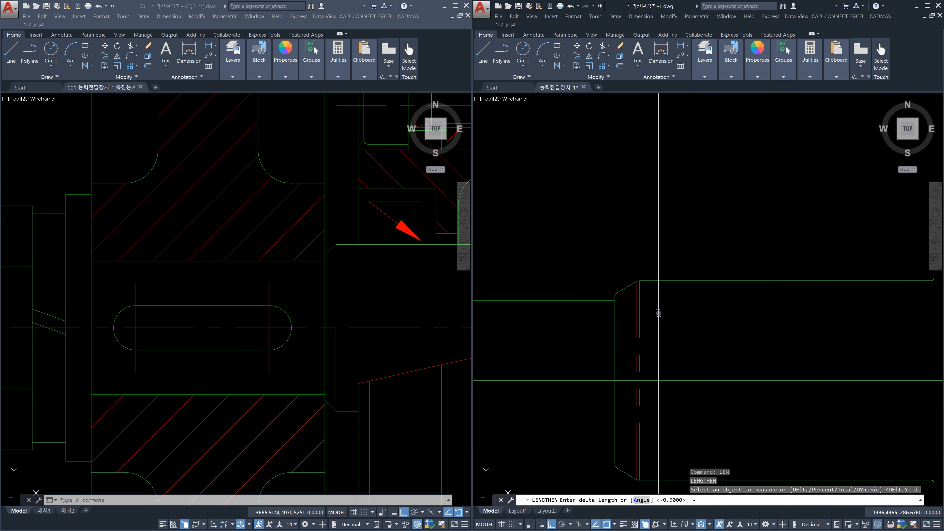
key("Return")
scroll(638, 291, "up", 2)
key("Escape")
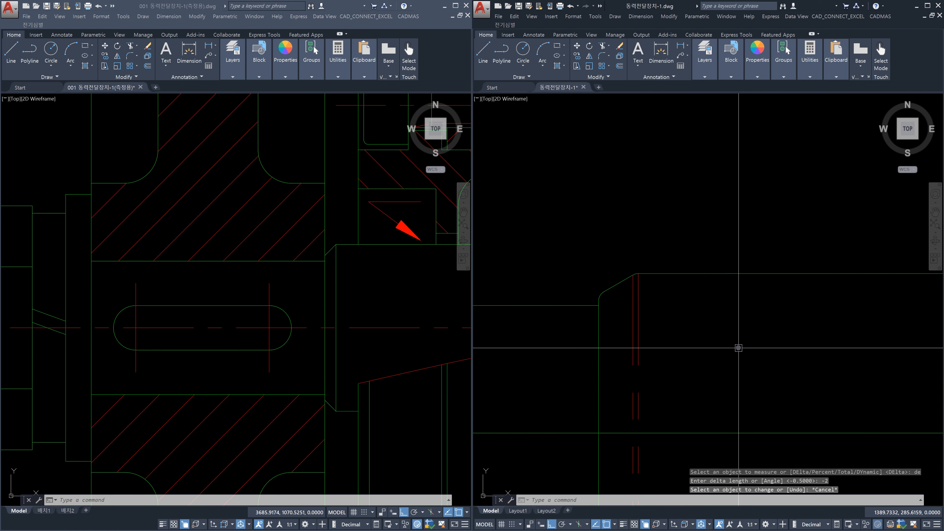
Shorten both vertical phantom lines at the fillet ends by 0.5 at their upper and lower ends with Lengthen
type("LEN")
key("Return")
type("de")
key("Return")
type("-0.5")
key("Return")
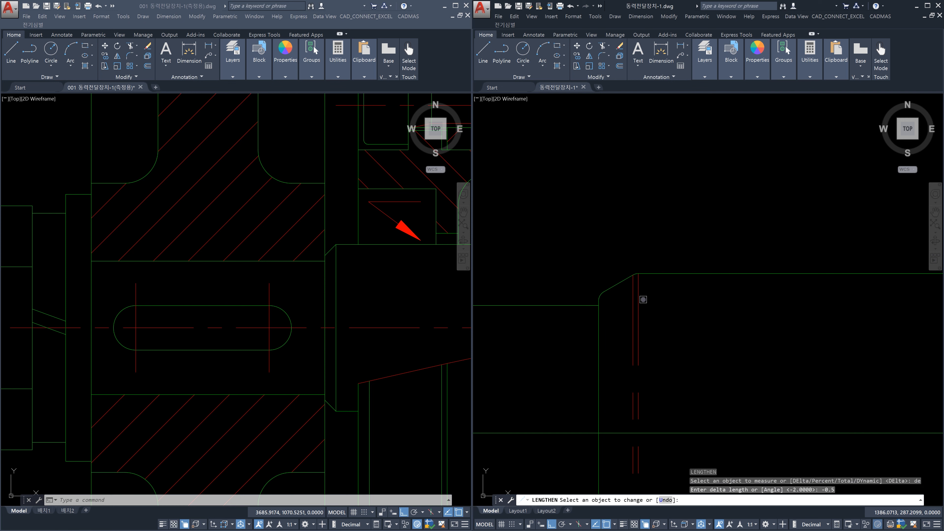
left_click(638, 293)
left_click(632, 293)
scroll(646, 342, "down", 2)
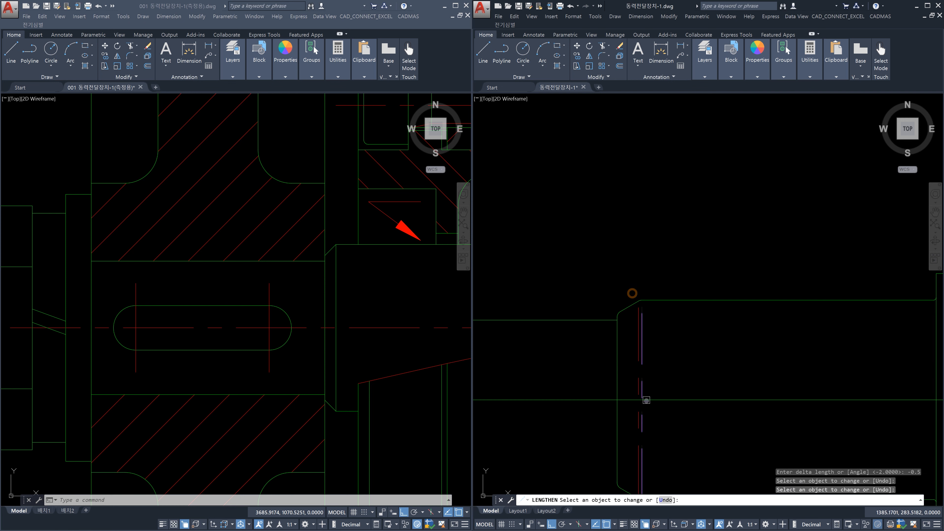
middle_click_drag(646, 404, 667, 307)
left_click(659, 375)
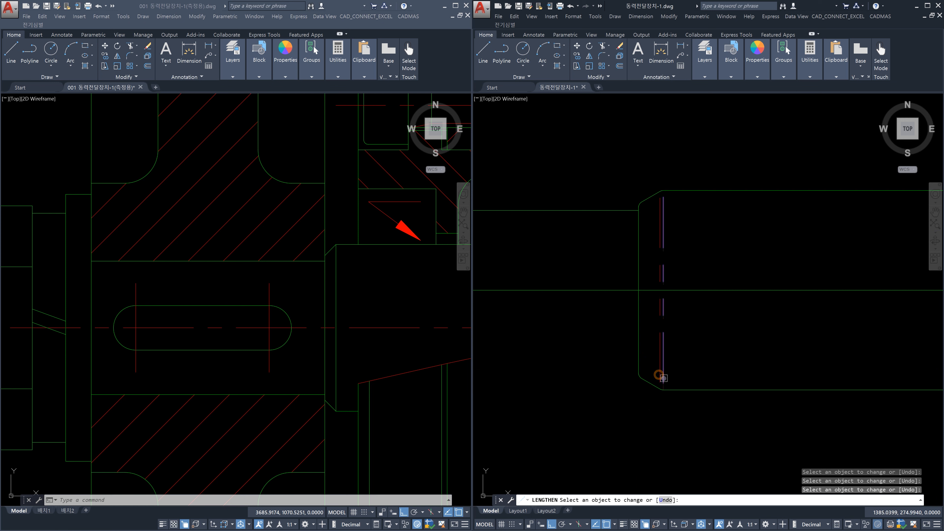
key("Escape")
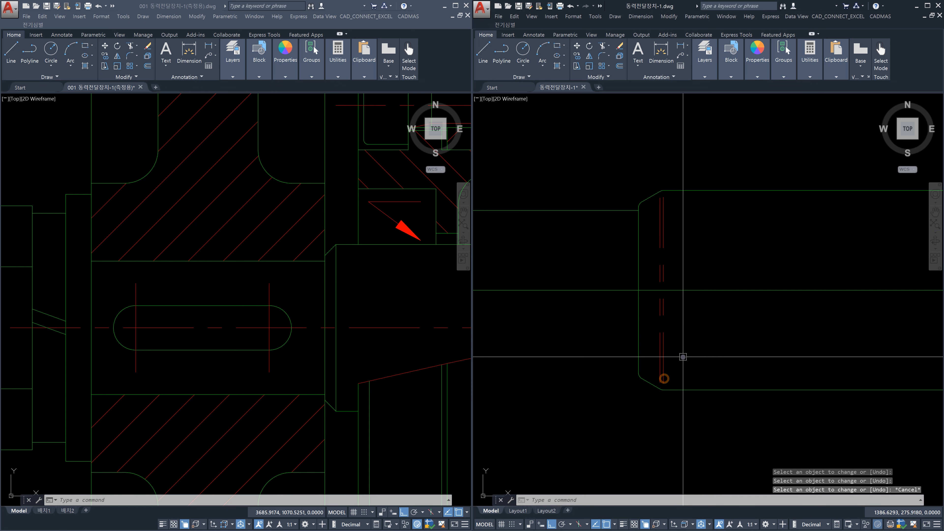
left_click(656, 349)
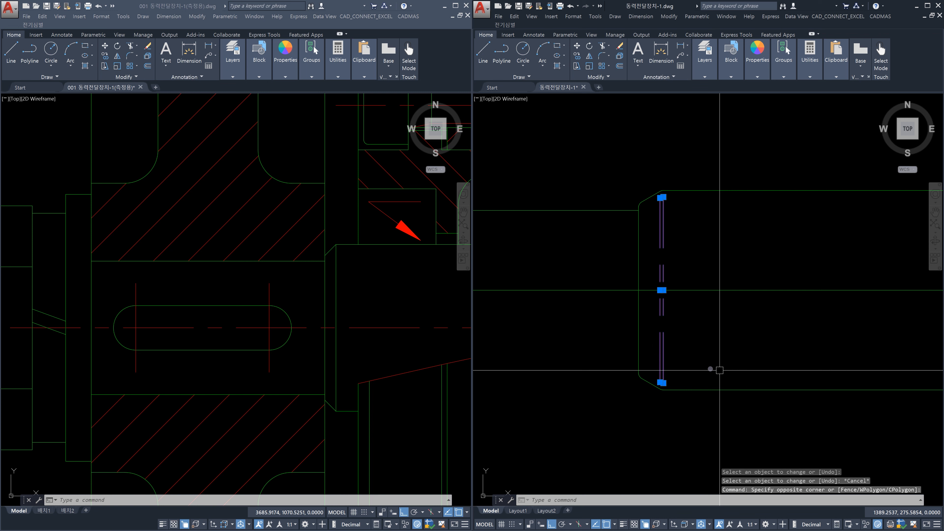
key("Escape")
Draw a vertical line joining the inner ends of the upper and lower fillets beside the chamfer's shoulder edge
scroll(646, 217, "up", 4)
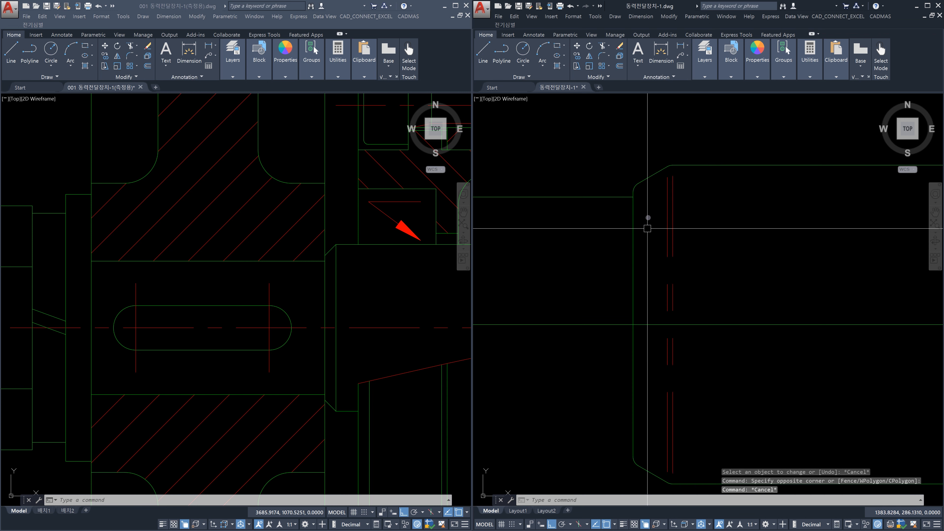
type("1")
key("Return")
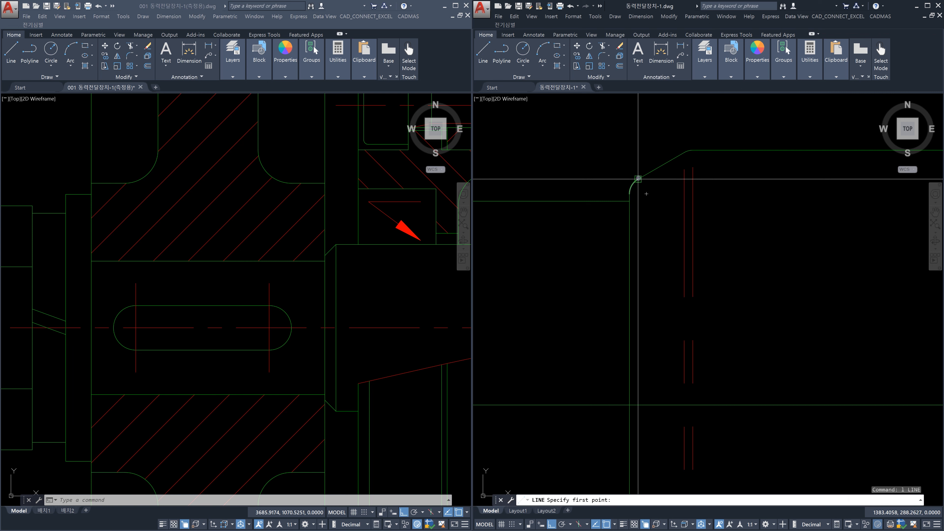
scroll(639, 240, "down", 4)
middle_click_drag(640, 355, 640, 341)
scroll(636, 375, "up", 4)
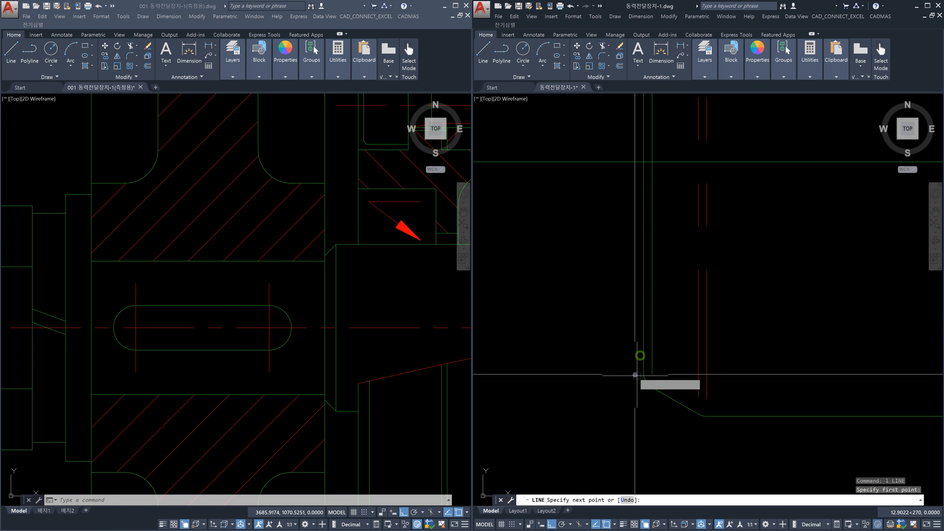
left_click(655, 388)
key("Escape")
scroll(657, 372, "down", 3)
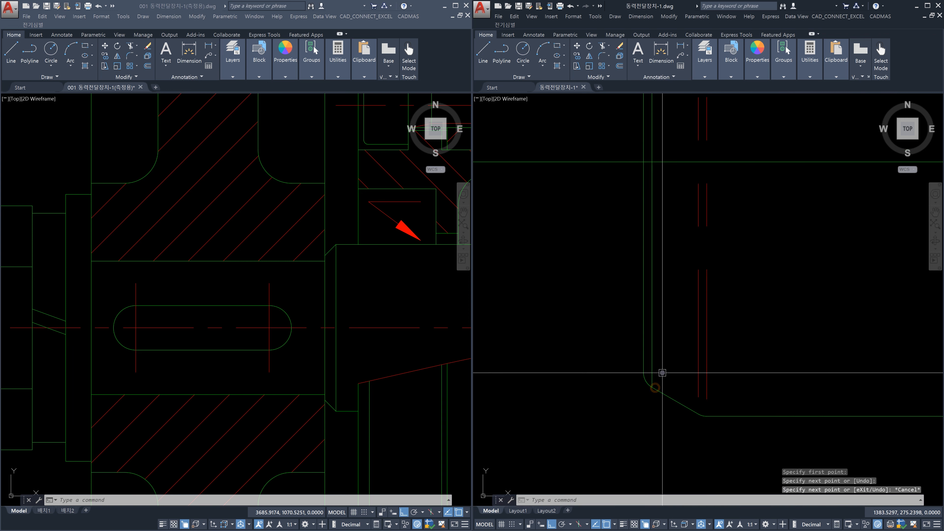
Delete the three vertical lines at the fillet ends inside the chamfered section
left_click(692, 350)
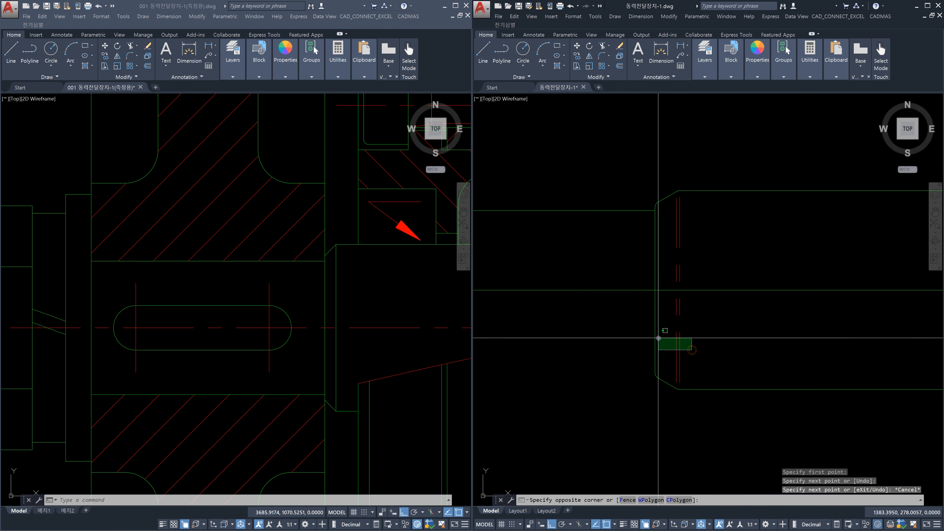
left_click(656, 338)
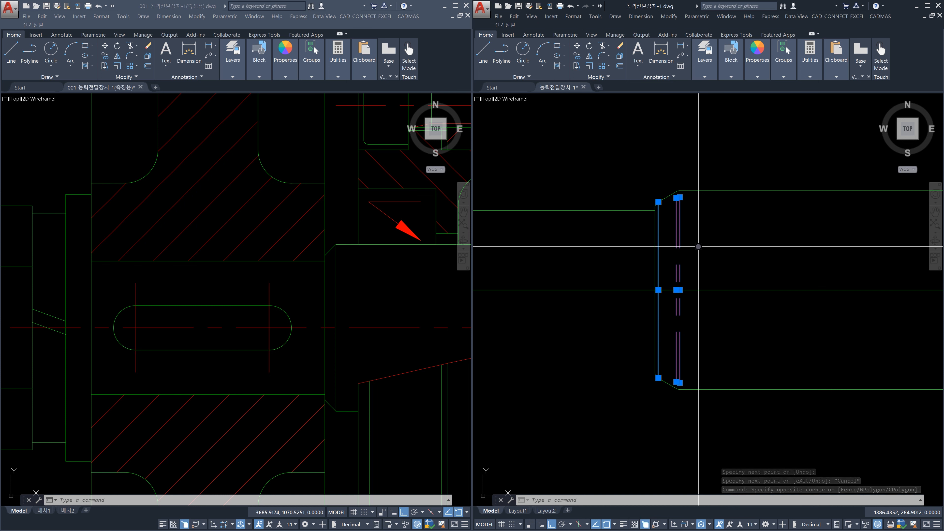
key("Delete")
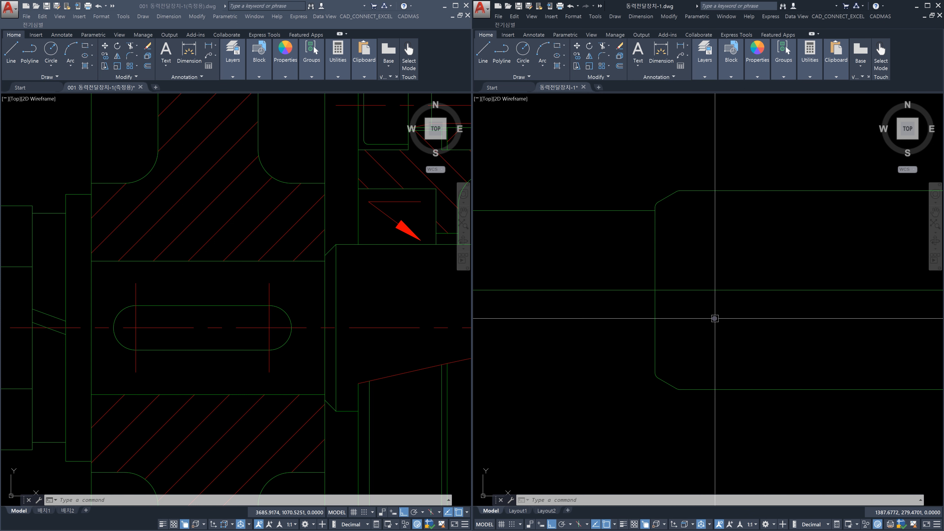
scroll(715, 318, "down", 4)
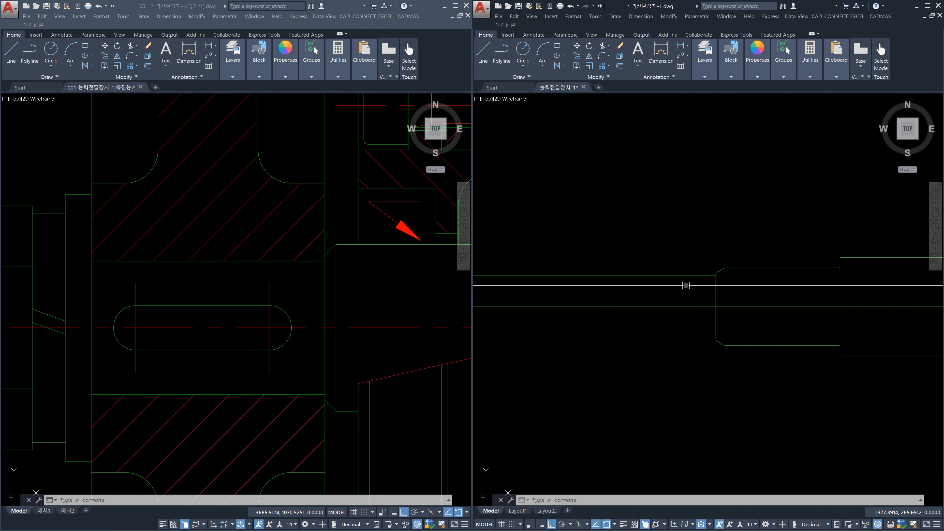
Measure the diameter of the shaft's threaded end beside the nut in the reference assembly drawing
left_click(180, 376)
scroll(187, 374, "down", 2)
middle_click_drag(187, 373, 256, 358)
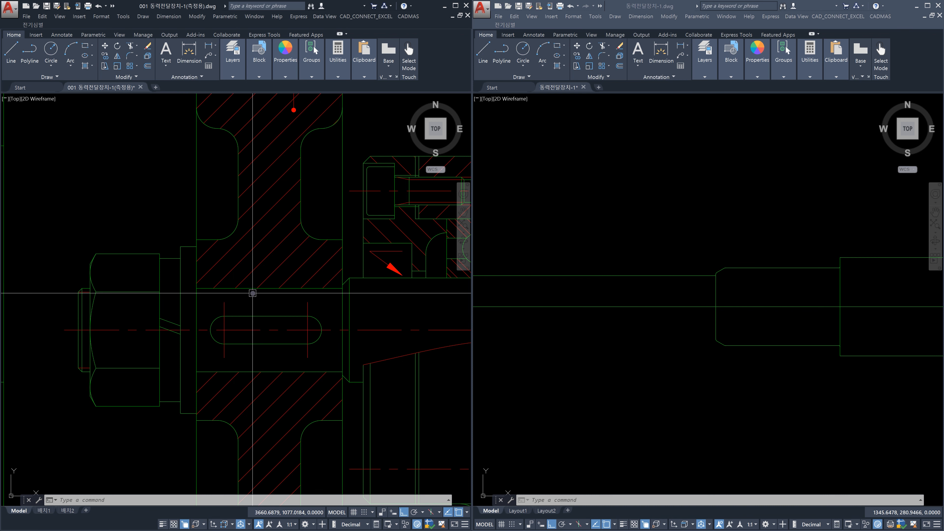
type("DLI")
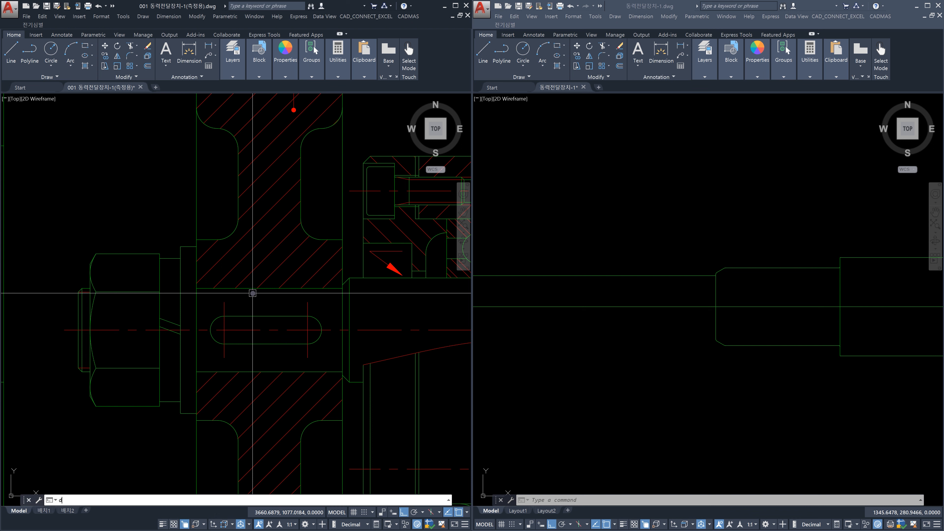
key("Return")
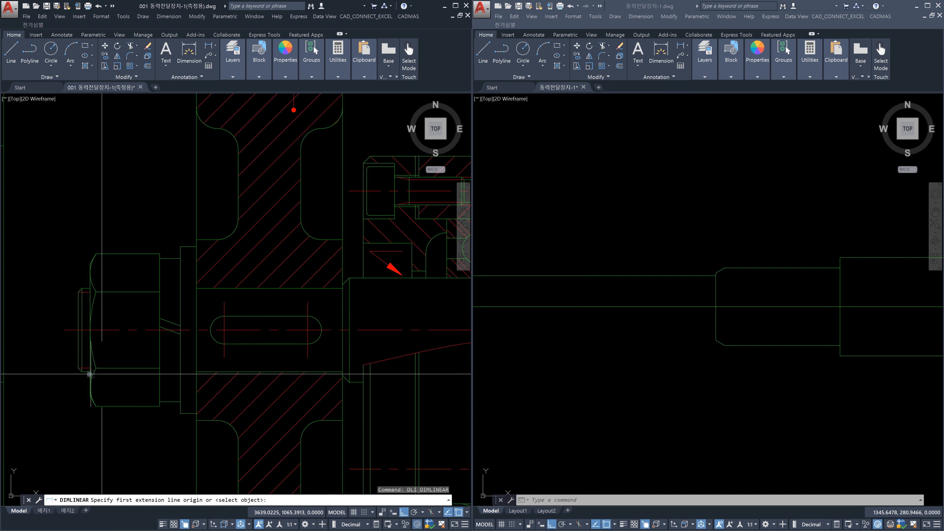
left_click(82, 372)
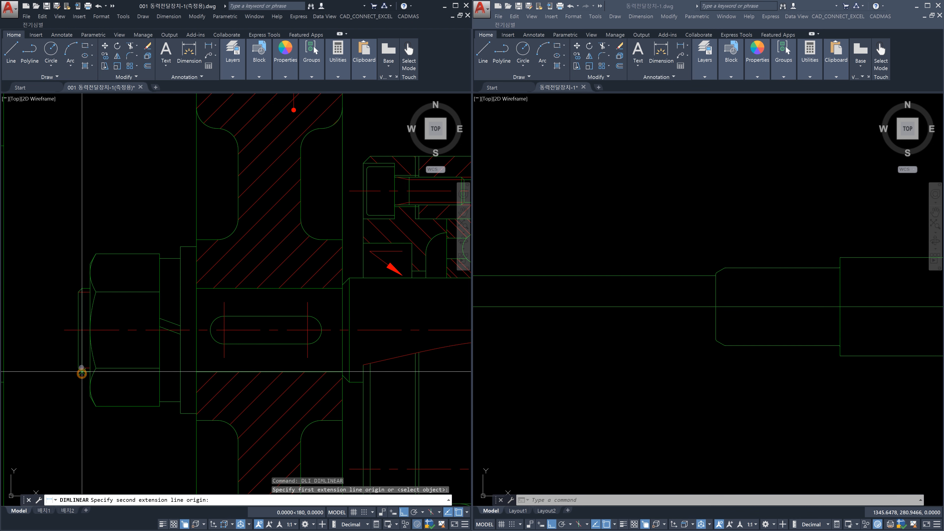
left_click(82, 287)
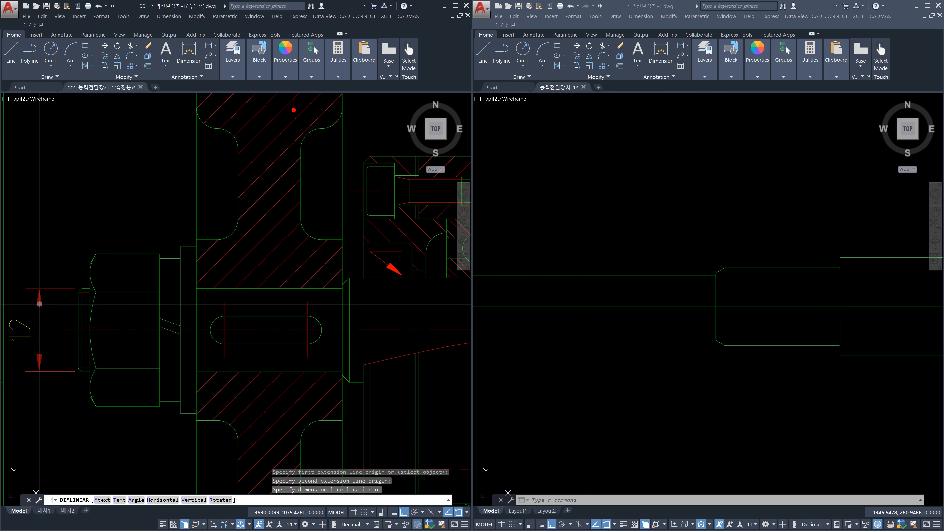
key("Escape")
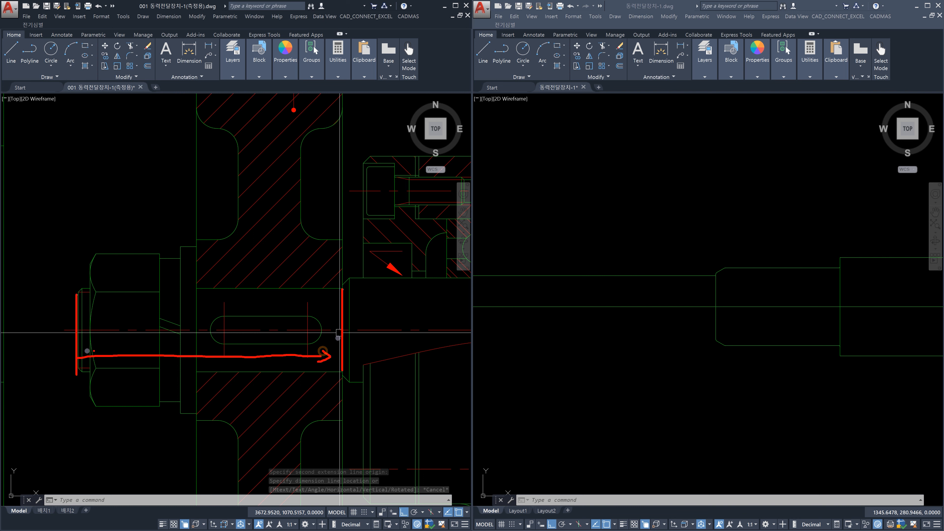
Measure the horizontal length from the shaft's threaded end face to the chamfered shoulder in the reference drawing
key("Escape")
type("DLI")
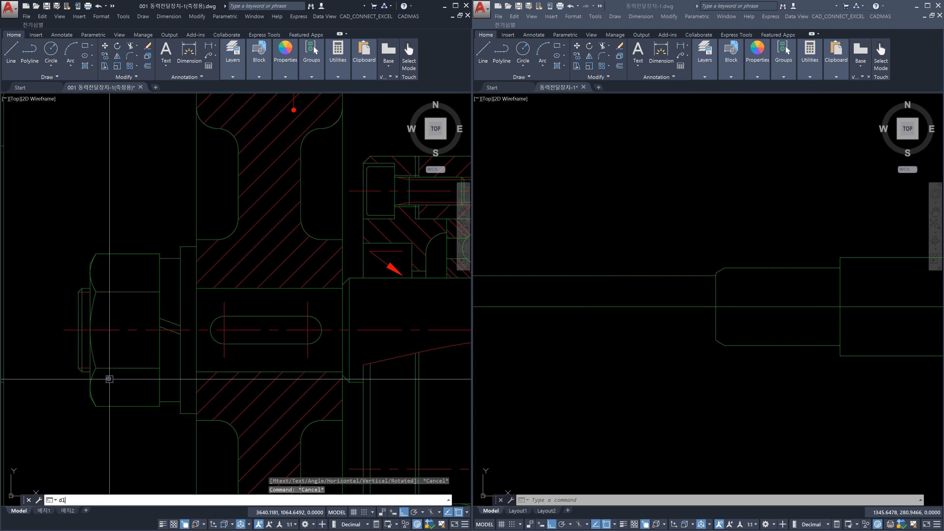
key("Return")
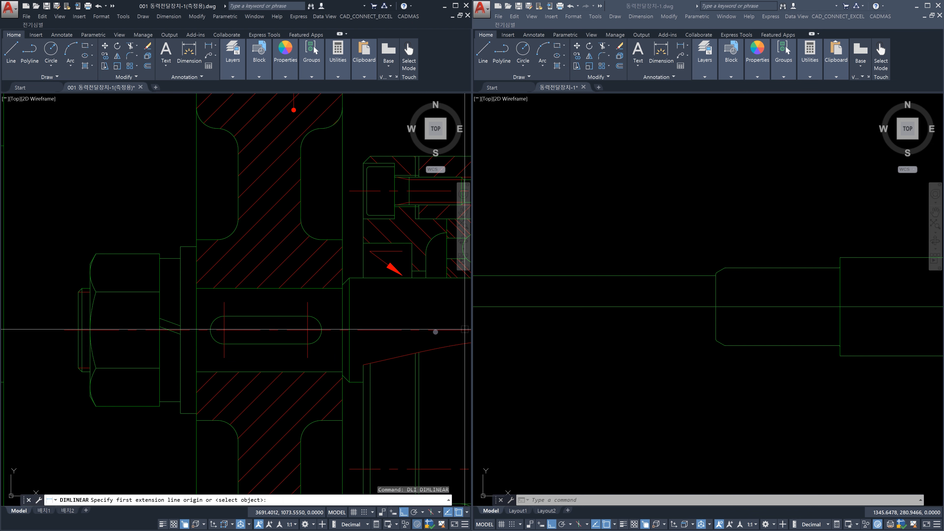
left_click(75, 361)
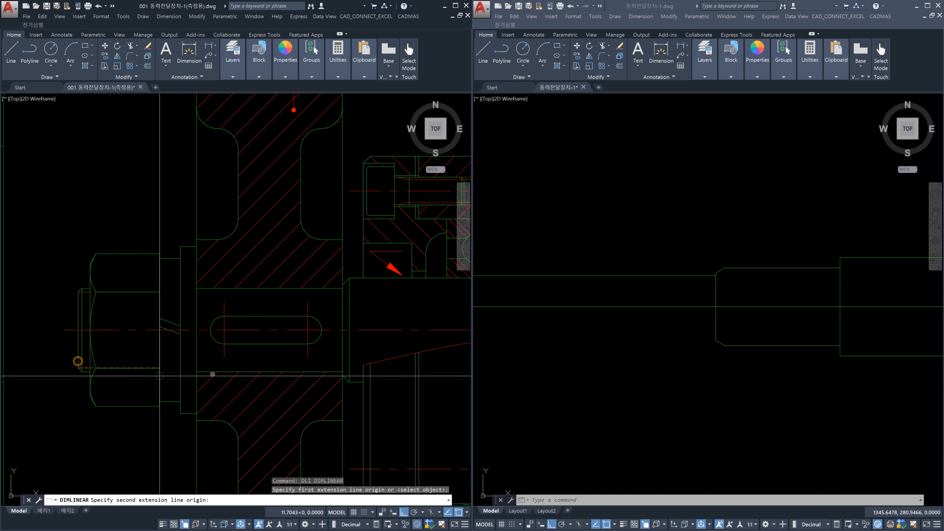
left_click(342, 361)
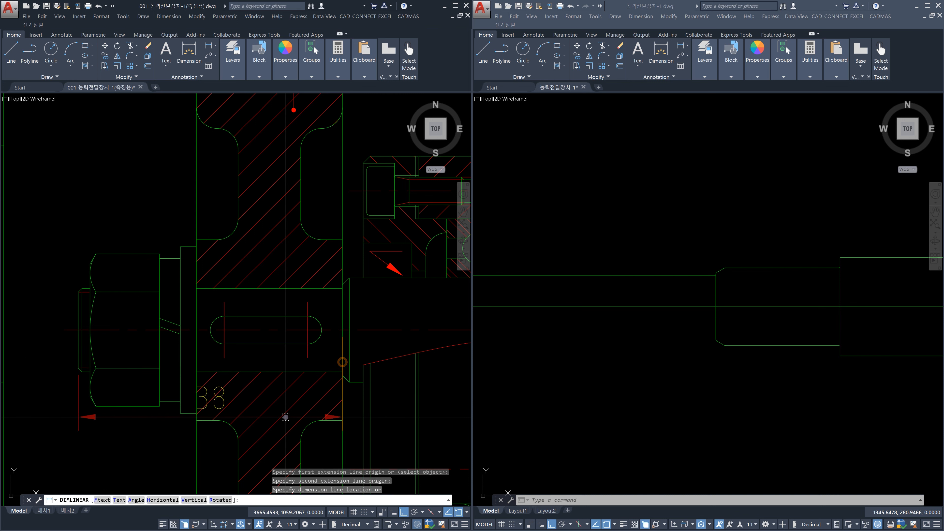
key("Escape")
Offset the shoulder's vertical edge in the shaft drawing by 38 toward the shaft's outer end
left_click(665, 393)
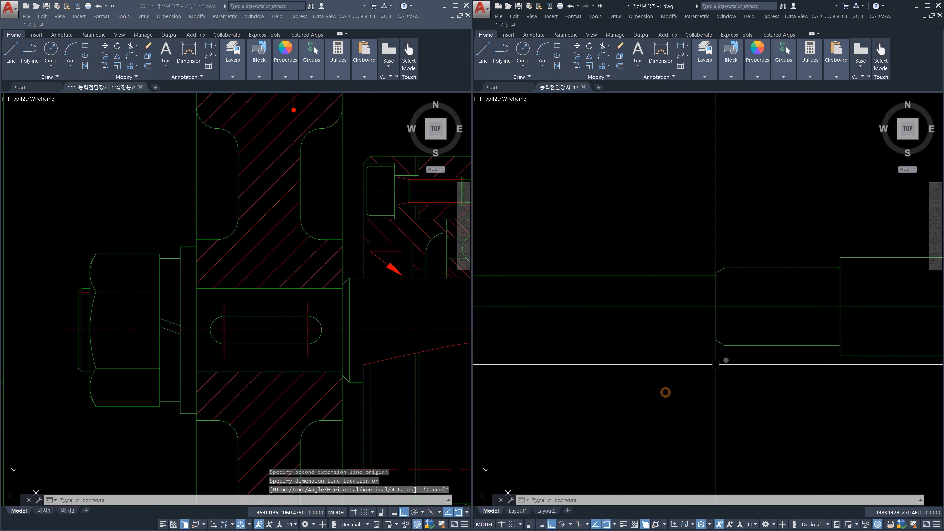
key("Escape")
type("o")
key("Return")
type("38")
key("Return")
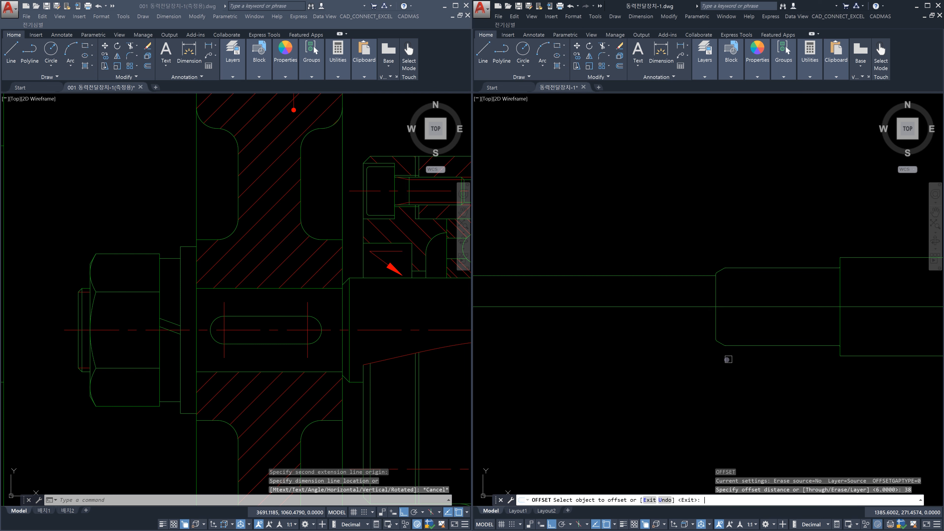
left_click(713, 323)
left_click(652, 327)
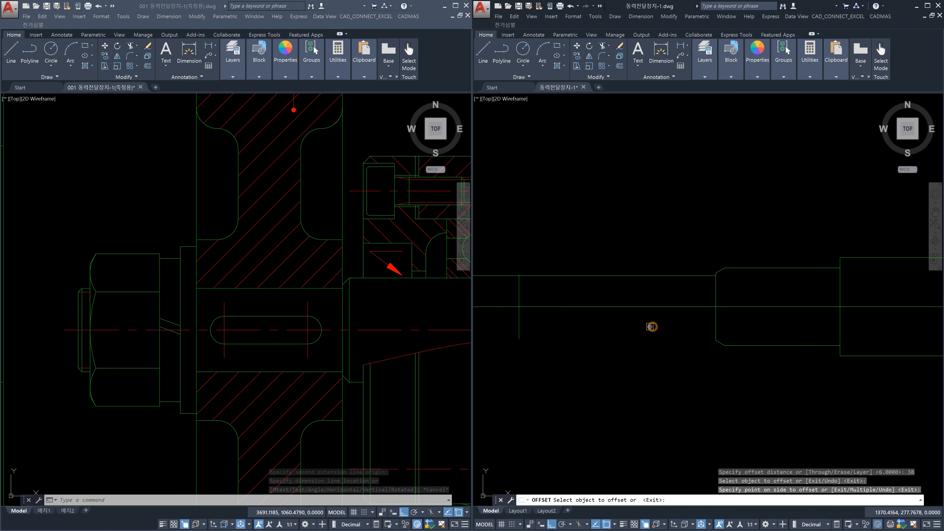
key("Escape")
Trim the offset end line and the upper outline where they cross, leaving a clean corner at the shaft's end
scroll(542, 286, "up", 3)
middle_click_drag(542, 286, 658, 315)
type("tr")
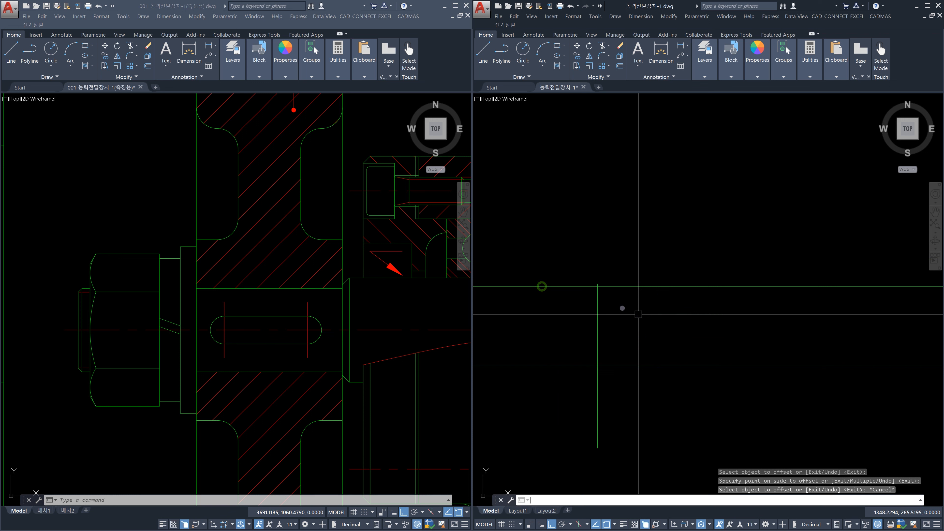
key("Return")
left_click(612, 301)
left_click(579, 273)
key("Return")
left_click(580, 295)
left_click(575, 272)
scroll(587, 283, "up", 2)
scroll(616, 283, "up", 3)
left_click(617, 286)
left_click(561, 280)
key("Escape")
scroll(625, 280, "down", 5)
middle_click_drag(647, 318, 580, 287)
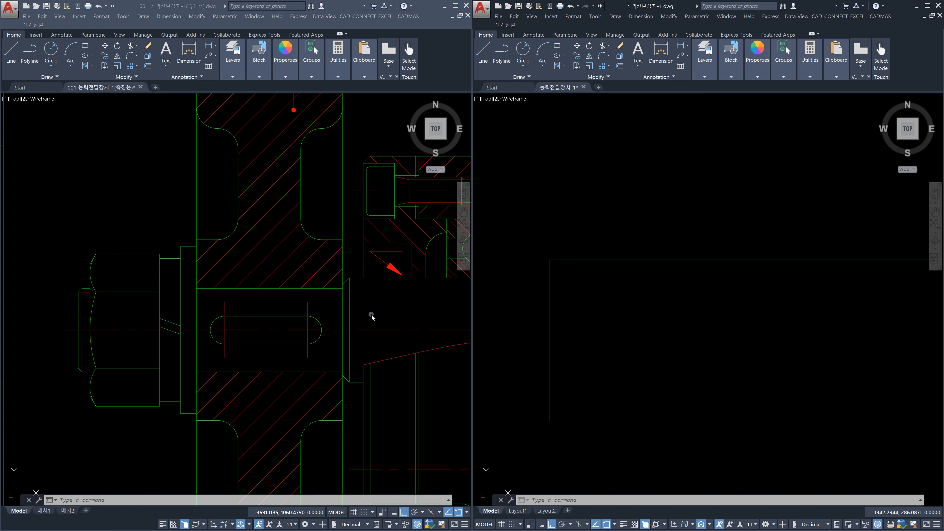
Examine the reference assembly drawing along the shaft, including both ends, the V-pulley, the nuts and the bearings
left_click(173, 225)
middle_click_drag(320, 234, 229, 240)
scroll(229, 239, "down", 6)
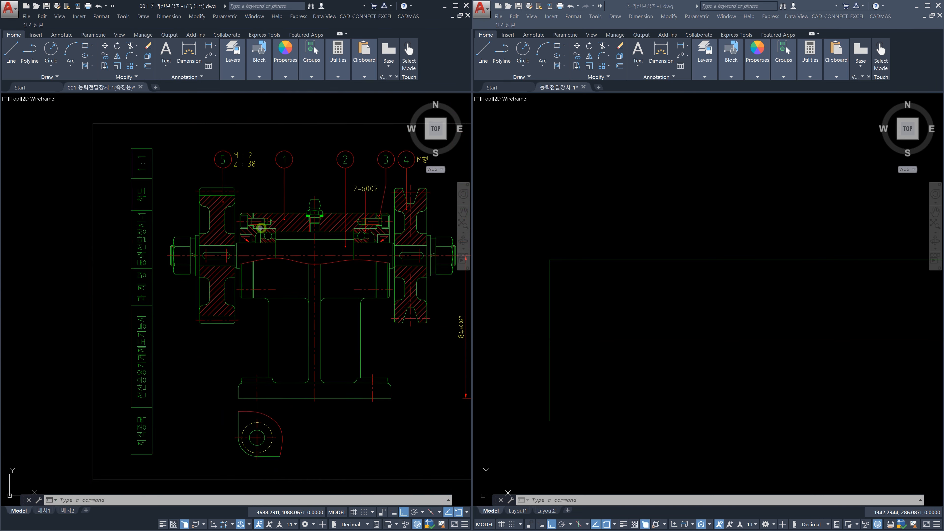
middle_click_drag(261, 227, 186, 231)
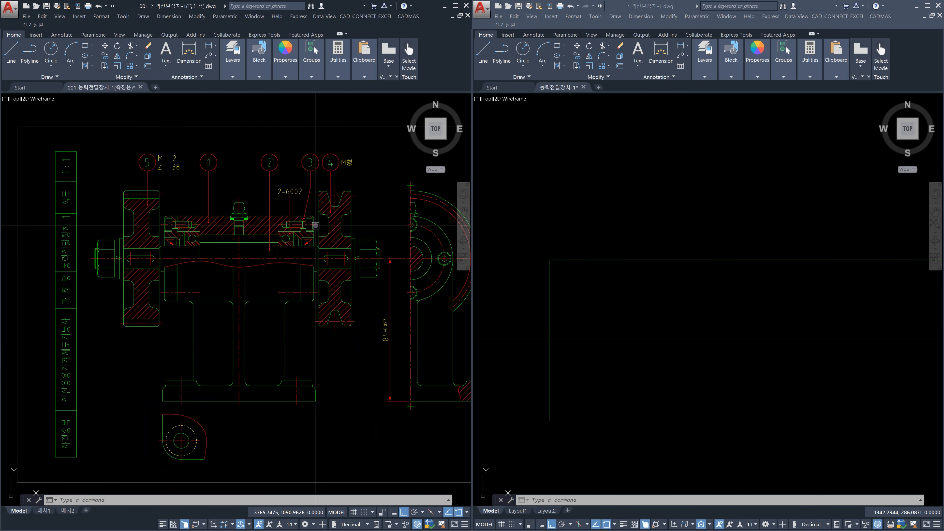
middle_click_drag(316, 225, 230, 238)
scroll(316, 240, "up", 4)
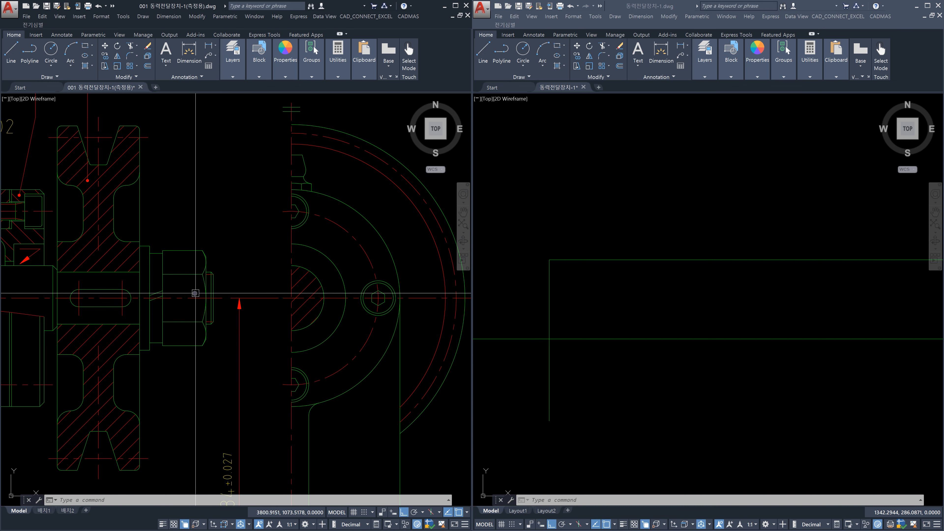
scroll(204, 290, "down", 3)
scroll(178, 263, "up", 1)
scroll(178, 264, "up", 4)
scroll(211, 217, "down", 2)
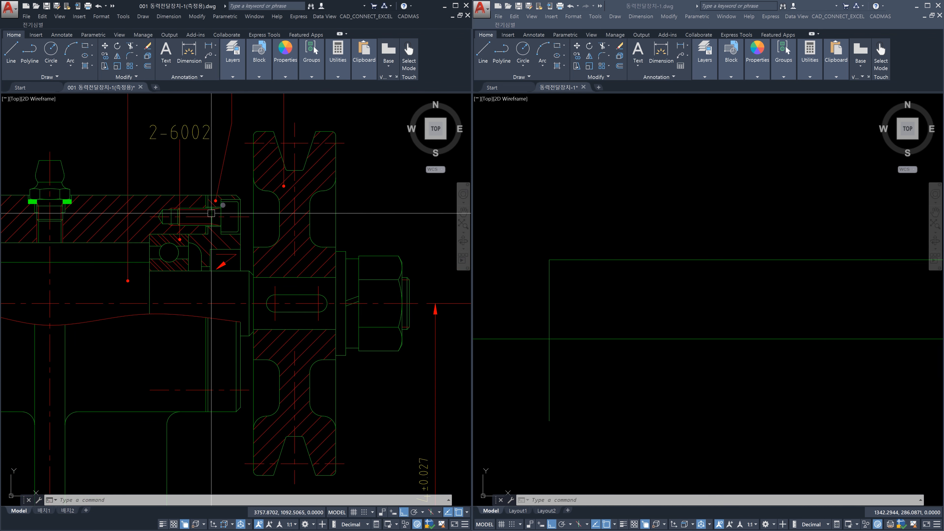
scroll(211, 215, "down", 4)
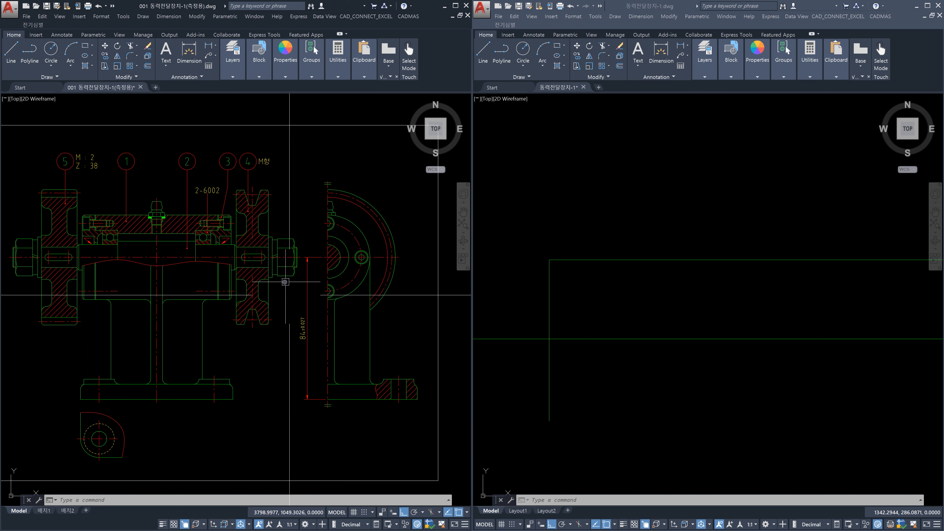
scroll(268, 253, "up", 3)
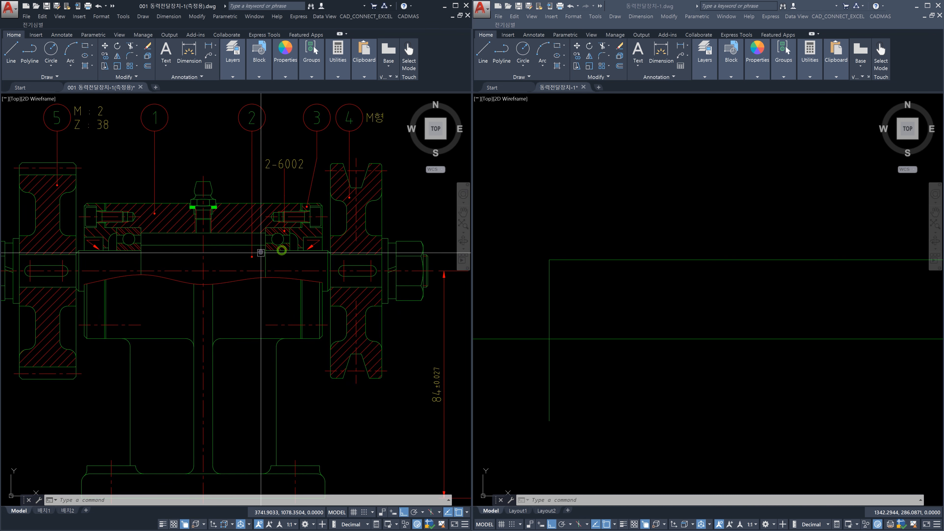
scroll(256, 252, "up", 2)
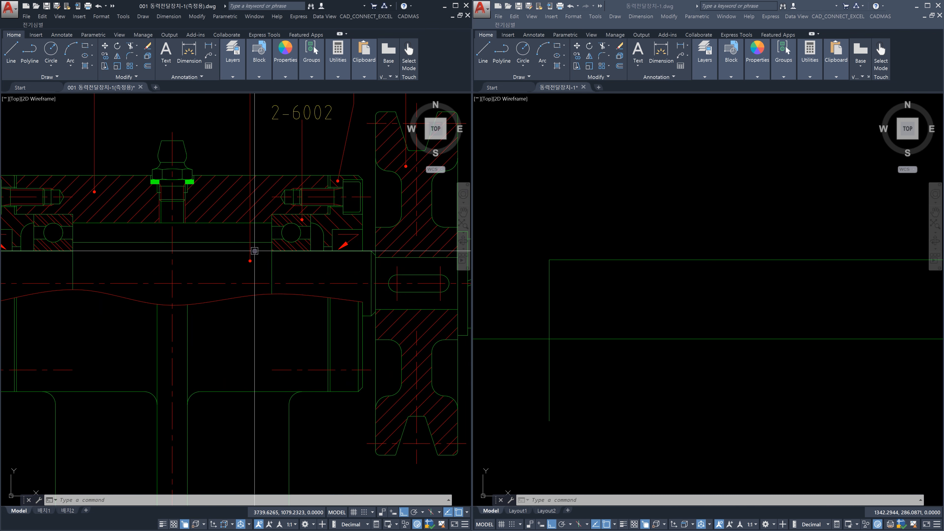
scroll(256, 260, "down", 5)
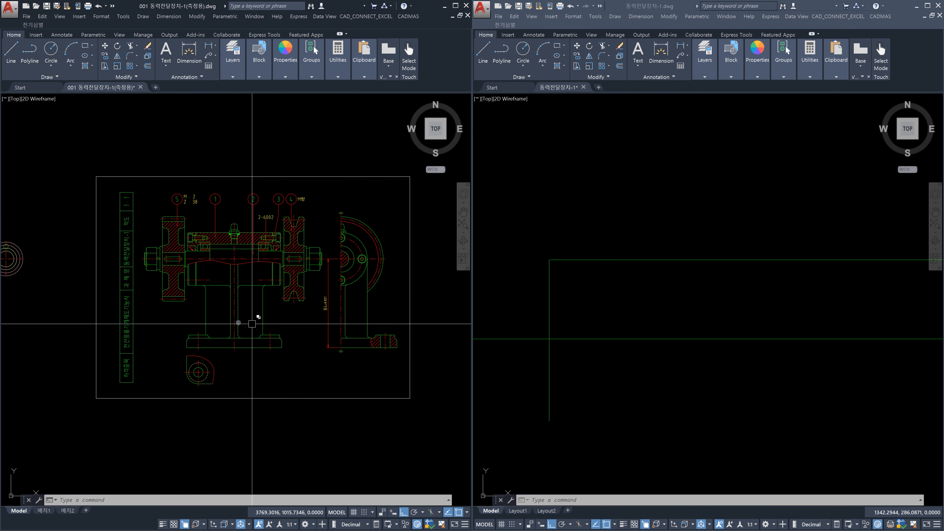
scroll(240, 290, "up", 4)
middle_click_drag(239, 290, 238, 332)
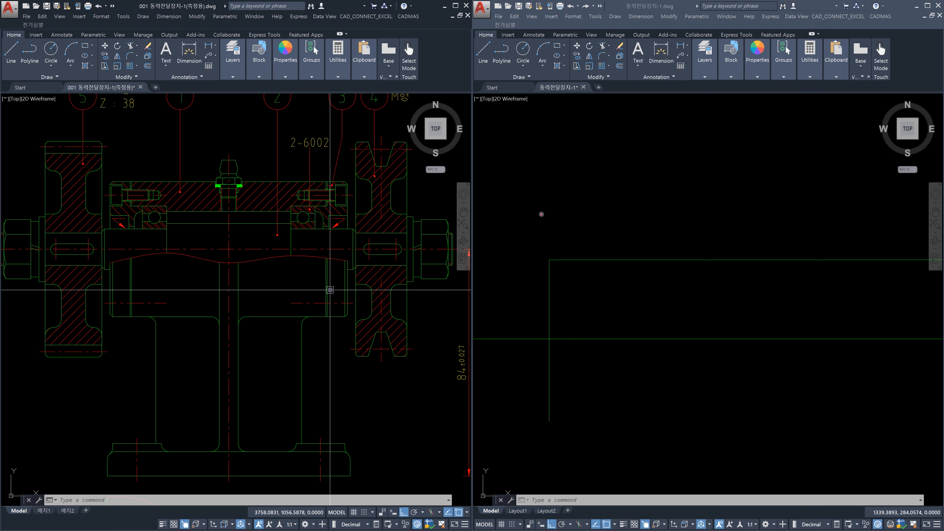
left_click_drag(541, 214, 565, 159)
left_click(584, 211)
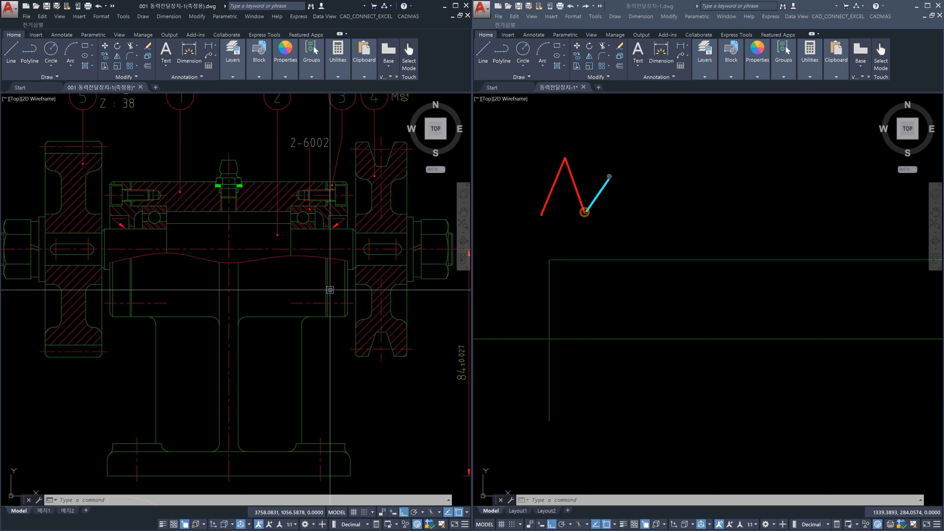
left_click(614, 157)
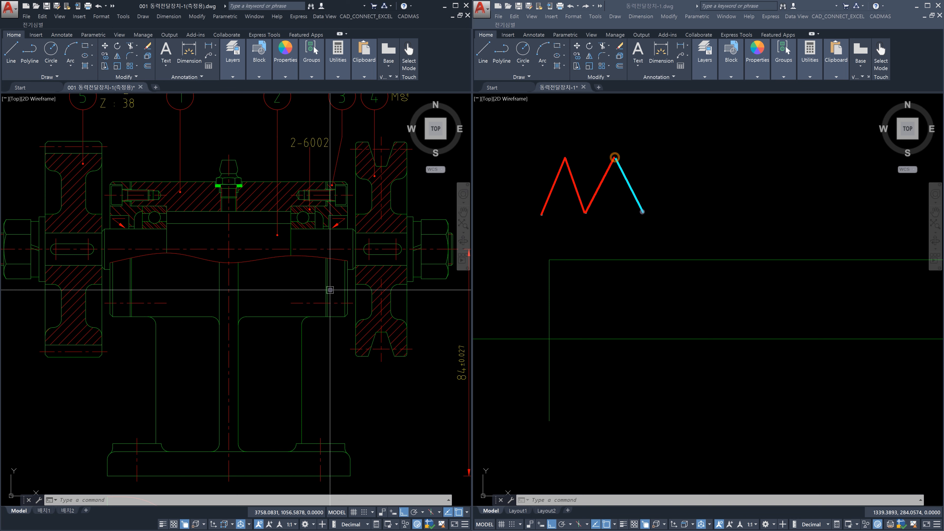
left_click(637, 211)
mouse_move(637, 211)
left_mouse_down()
mouse_move(662, 156)
mouse_move(694, 211)
left_mouse_up()
mouse_move(695, 138)
left_mouse_down()
mouse_move(677, 161)
mouse_move(690, 156)
left_mouse_up()
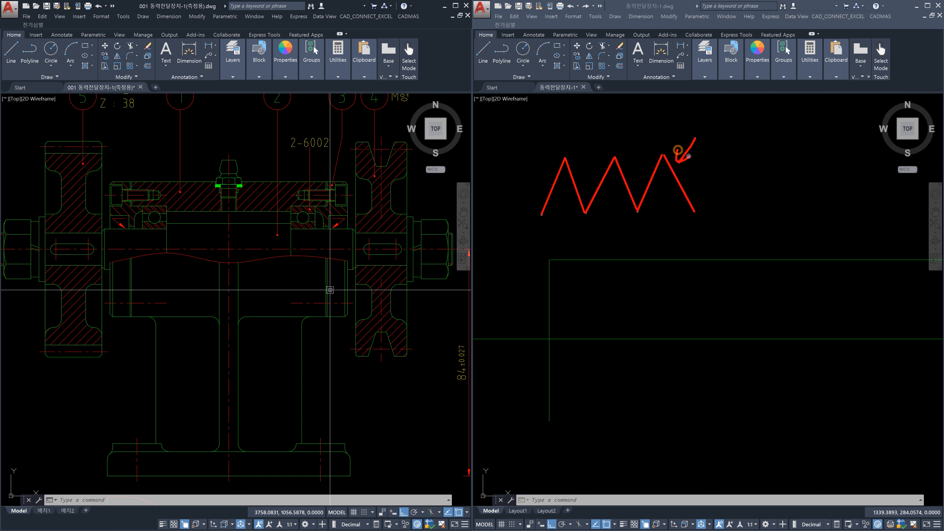
mouse_move(542, 228)
left_mouse_down()
mouse_move(564, 168)
mouse_move(582, 235)
mouse_move(586, 225)
left_mouse_up()
mouse_move(586, 225)
left_mouse_down()
mouse_move(610, 180)
mouse_move(638, 229)
mouse_move(661, 178)
left_mouse_up()
left_click_drag(661, 179, 688, 226)
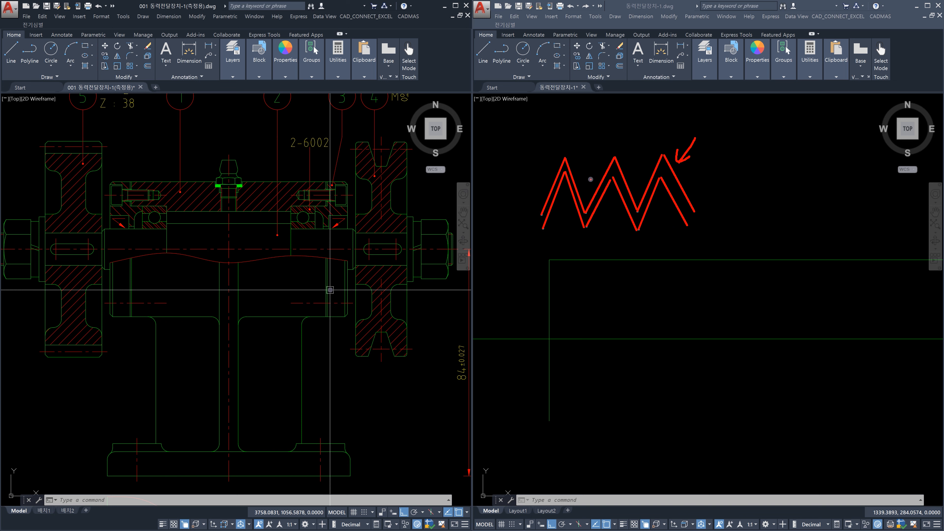
mouse_move(571, 162)
left_mouse_down()
mouse_move(559, 152)
mouse_move(566, 154)
left_mouse_up()
mouse_move(576, 232)
left_mouse_down()
mouse_move(562, 229)
mouse_move(569, 223)
left_mouse_up()
mouse_move(575, 195)
left_mouse_down()
mouse_move(575, 182)
mouse_move(575, 196)
left_mouse_up()
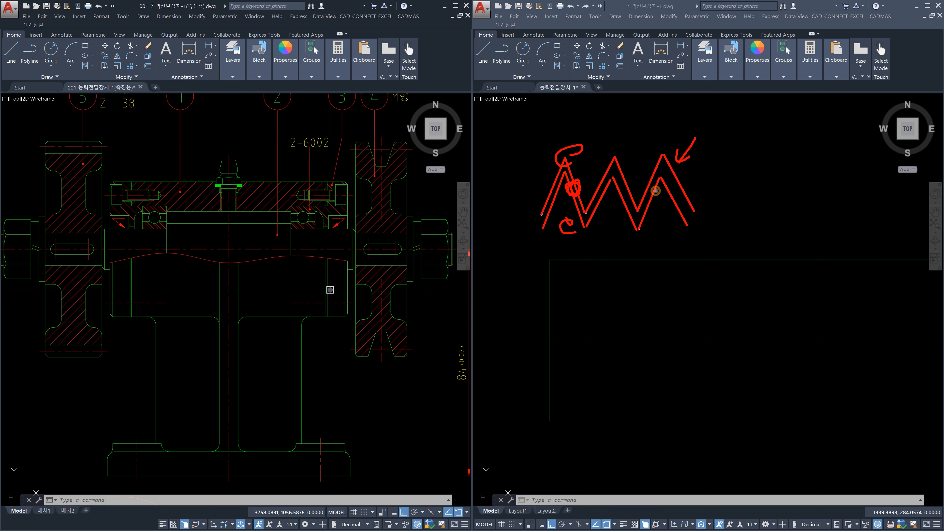
mouse_move(654, 194)
left_mouse_down()
mouse_move(652, 181)
mouse_move(659, 192)
mouse_move(636, 188)
left_mouse_up()
left_click_drag(654, 193, 647, 195)
mouse_move(664, 201)
left_mouse_down()
mouse_move(656, 203)
mouse_move(681, 193)
mouse_move(652, 192)
mouse_move(685, 194)
mouse_move(669, 199)
left_mouse_up()
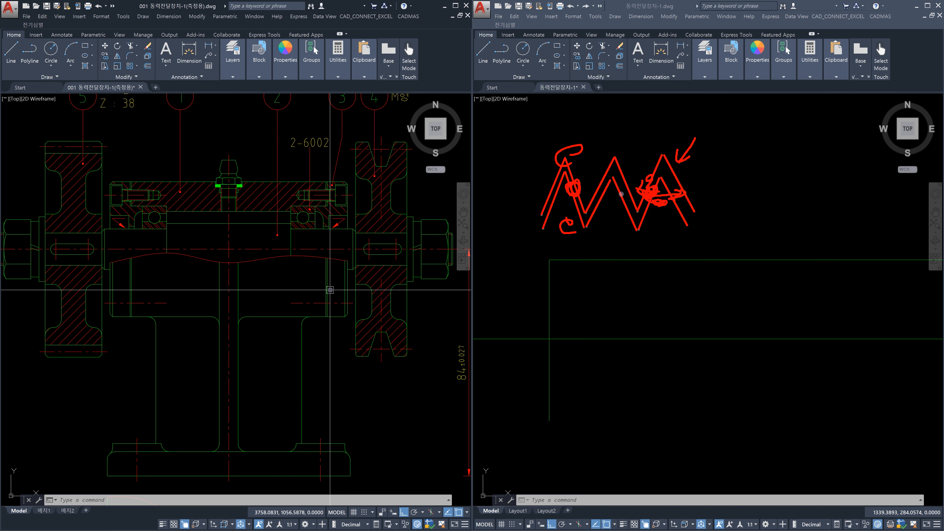
mouse_move(633, 193)
left_mouse_down()
mouse_move(595, 193)
mouse_move(604, 199)
left_mouse_up()
mouse_move(348, 204)
left_mouse_down()
mouse_move(341, 210)
mouse_move(357, 186)
mouse_move(350, 199)
left_mouse_up()
left_click_drag(361, 251, 357, 251)
left_click_drag(350, 302, 354, 303)
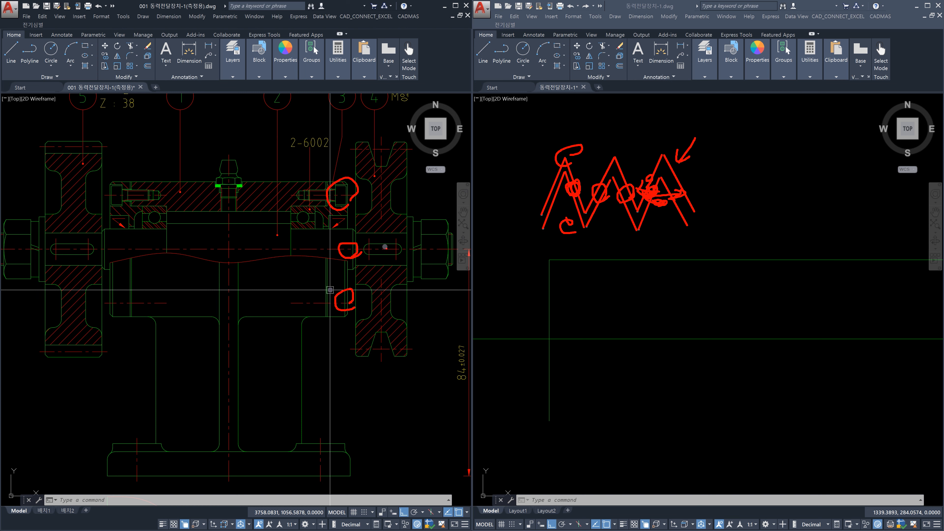
mouse_move(447, 285)
left_mouse_down()
mouse_move(419, 284)
mouse_move(431, 205)
mouse_move(446, 278)
left_mouse_up()
mouse_move(453, 319)
left_mouse_down()
mouse_move(440, 298)
mouse_move(485, 308)
left_mouse_up()
mouse_move(444, 276)
left_mouse_down()
mouse_move(475, 291)
mouse_move(466, 298)
left_mouse_up()
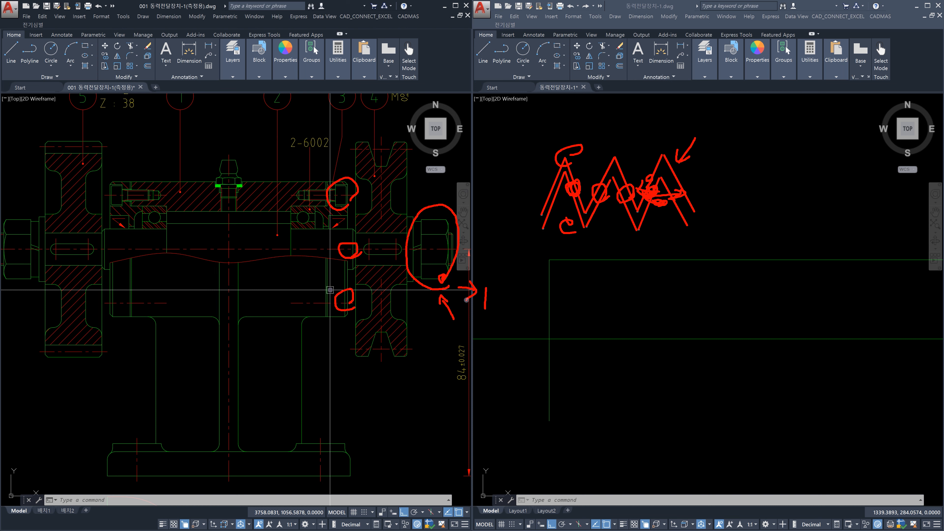
mouse_move(459, 265)
left_mouse_down()
mouse_move(443, 274)
mouse_move(453, 223)
mouse_move(460, 264)
left_mouse_up()
left_click_drag(565, 153, 563, 109)
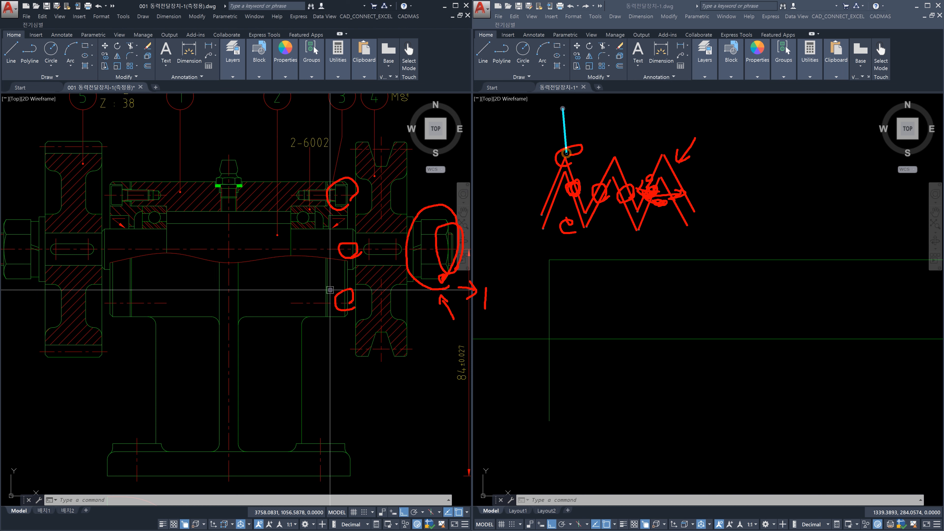
mouse_move(612, 154)
left_mouse_down()
mouse_move(611, 111)
mouse_move(600, 128)
mouse_move(569, 123)
mouse_move(583, 133)
left_mouse_up()
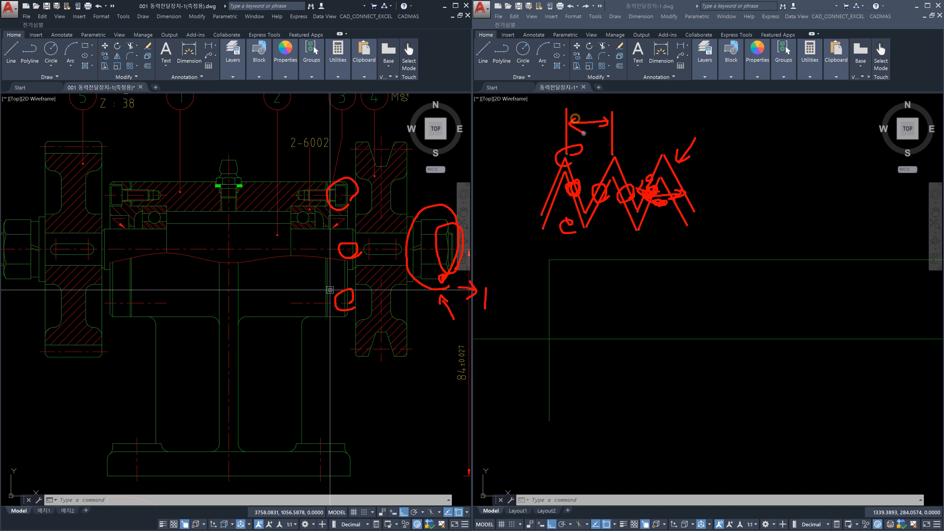
left_click_drag(575, 302, 730, 308)
left_click_drag(582, 292, 586, 307)
mouse_move(647, 262)
left_mouse_down()
mouse_move(646, 272)
mouse_move(654, 265)
left_mouse_up()
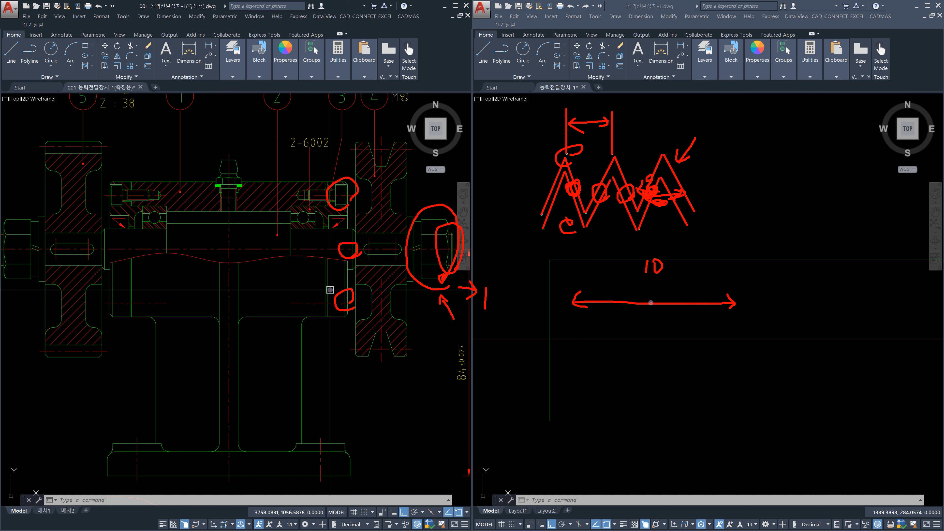
left_click(618, 332)
left_click_drag(647, 324, 645, 336)
left_click_drag(667, 319, 667, 319)
left_click_drag(636, 358, 636, 375)
mouse_move(653, 361)
left_mouse_down()
mouse_move(669, 370)
mouse_move(652, 377)
left_mouse_up()
left_click_drag(663, 353, 673, 358)
mouse_move(594, 424)
left_mouse_down()
mouse_move(627, 414)
mouse_move(698, 426)
mouse_move(711, 413)
left_mouse_up()
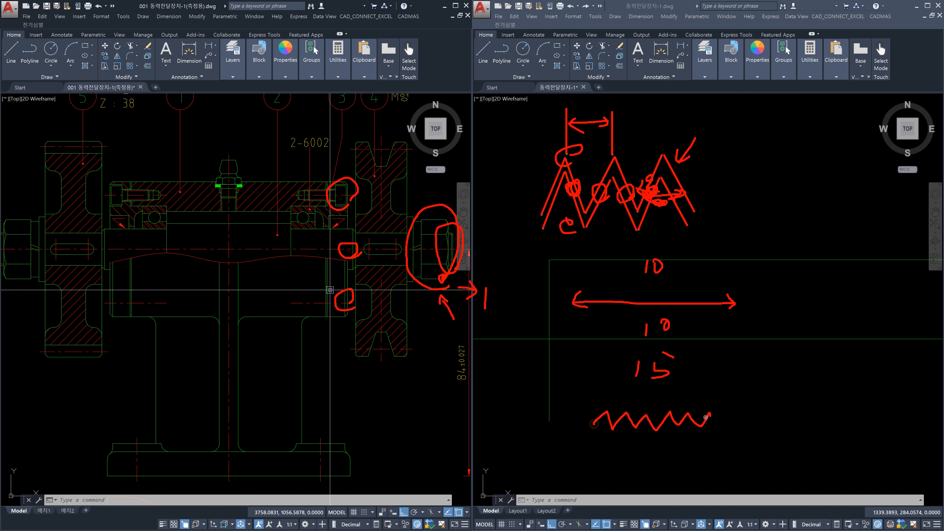
mouse_move(674, 377)
left_mouse_down()
mouse_move(634, 359)
mouse_move(674, 381)
left_mouse_up()
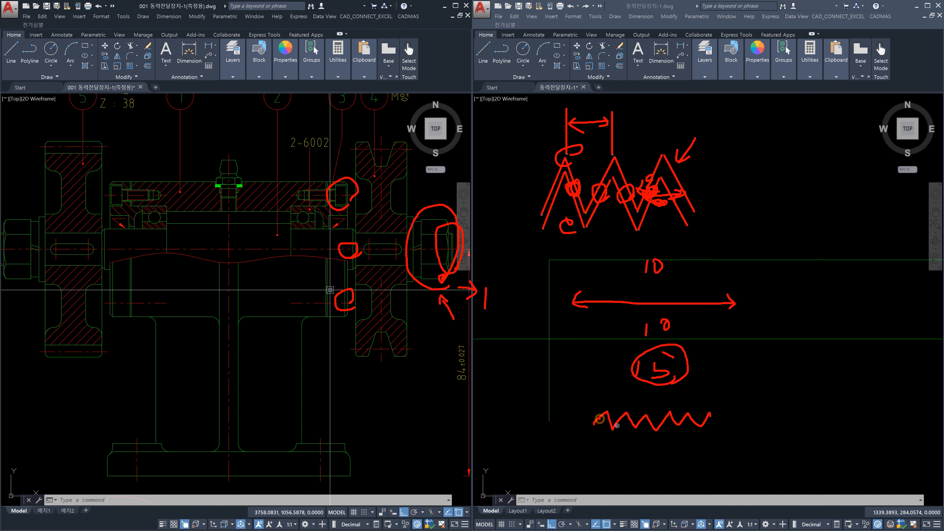
left_click(634, 420)
left_click(651, 420)
left_click(667, 422)
left_click(678, 420)
left_click(698, 423)
mouse_move(647, 280)
left_mouse_down()
mouse_move(631, 258)
mouse_move(670, 280)
mouse_move(668, 261)
mouse_move(627, 264)
mouse_move(661, 280)
left_mouse_up()
left_click_drag(602, 196, 598, 199)
left_click_drag(623, 196, 629, 200)
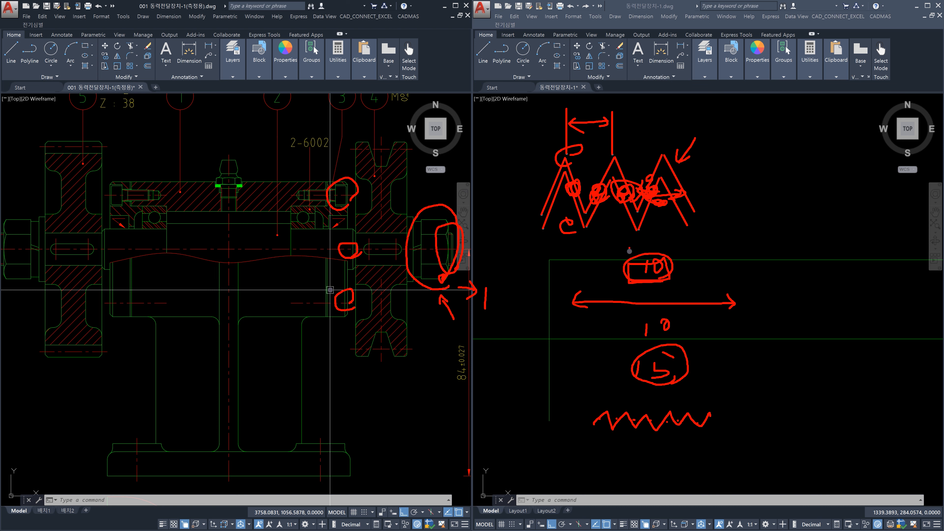
left_click(683, 423)
mouse_move(575, 121)
left_mouse_down()
mouse_move(595, 116)
mouse_move(574, 136)
left_mouse_up()
mouse_move(692, 415)
left_mouse_down()
mouse_move(704, 403)
mouse_move(703, 413)
left_mouse_up()
left_click_drag(671, 175, 679, 182)
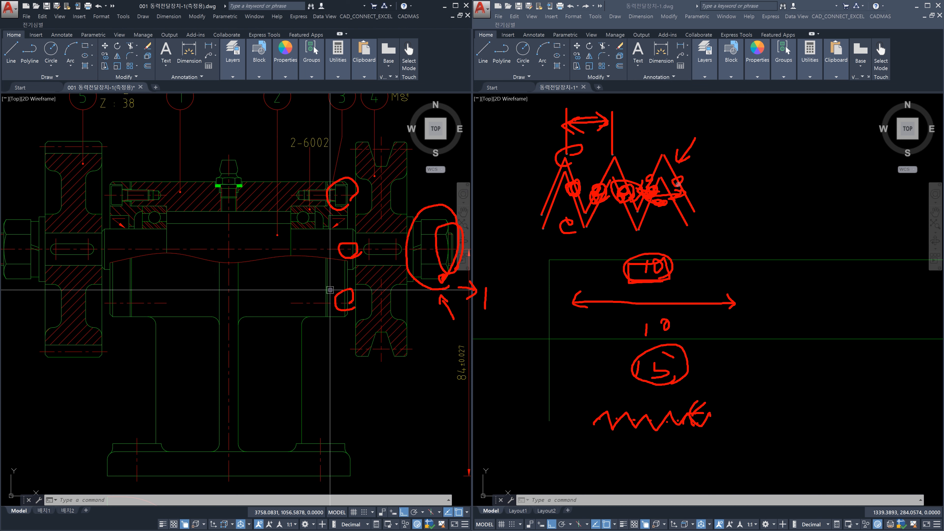
left_click_drag(711, 402, 697, 413)
left_click_drag(702, 402, 705, 409)
mouse_move(459, 294)
left_mouse_down()
mouse_move(447, 297)
mouse_move(424, 233)
mouse_move(453, 289)
left_mouse_up()
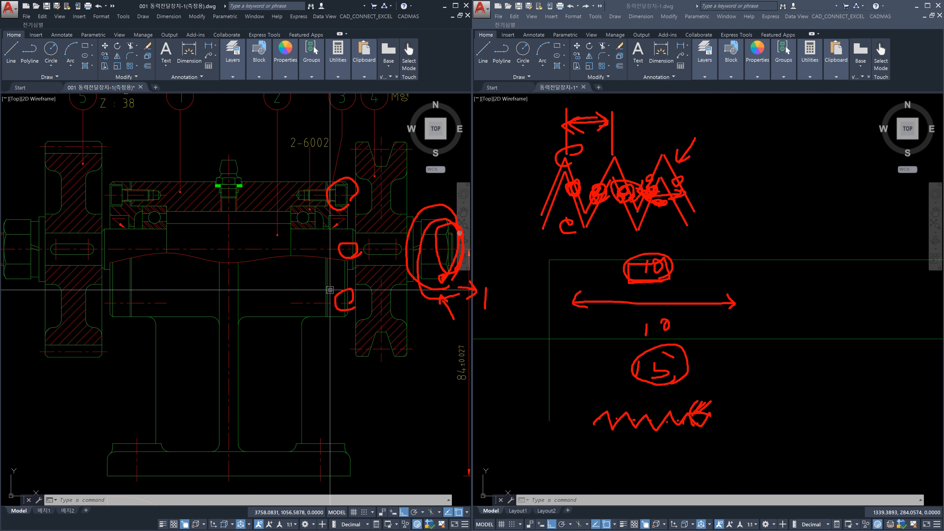
mouse_move(450, 233)
left_mouse_down()
mouse_move(445, 225)
mouse_move(463, 233)
mouse_move(486, 213)
left_mouse_up()
left_click_drag(439, 223, 481, 160)
mouse_move(437, 199)
left_mouse_down()
mouse_move(438, 220)
mouse_move(455, 216)
left_mouse_up()
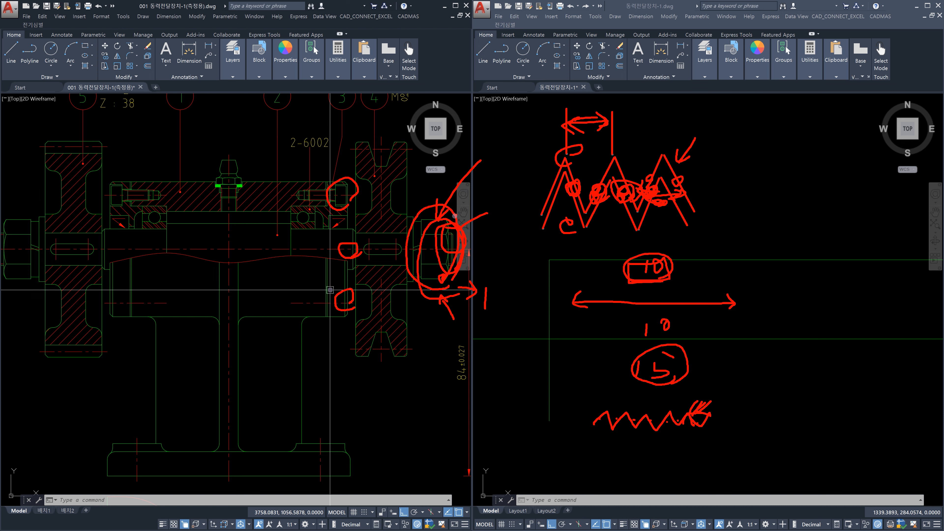
mouse_move(716, 436)
left_mouse_down()
mouse_move(591, 400)
mouse_move(708, 442)
mouse_move(698, 442)
left_mouse_up()
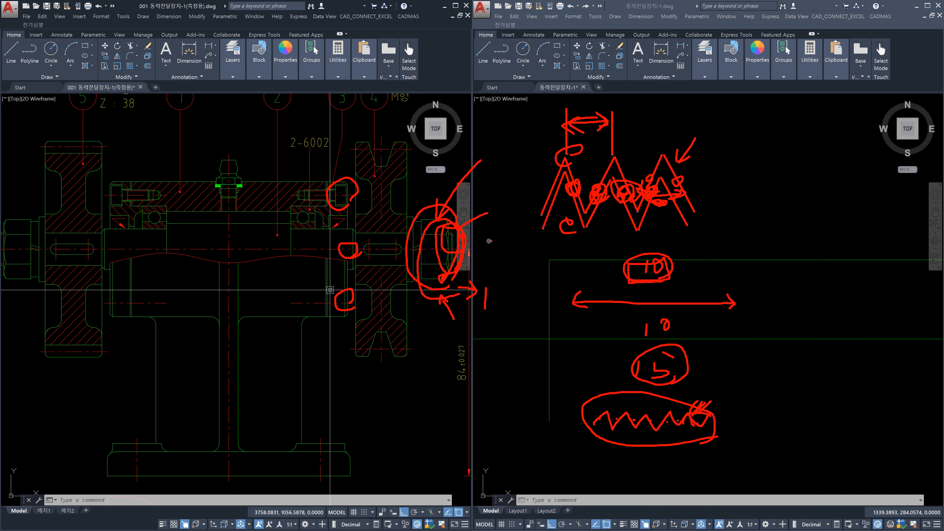
mouse_move(451, 249)
left_mouse_down()
mouse_move(448, 218)
mouse_move(464, 246)
mouse_move(434, 253)
mouse_move(451, 223)
left_mouse_up()
mouse_move(464, 251)
left_mouse_down()
mouse_move(421, 214)
mouse_move(459, 235)
left_mouse_up()
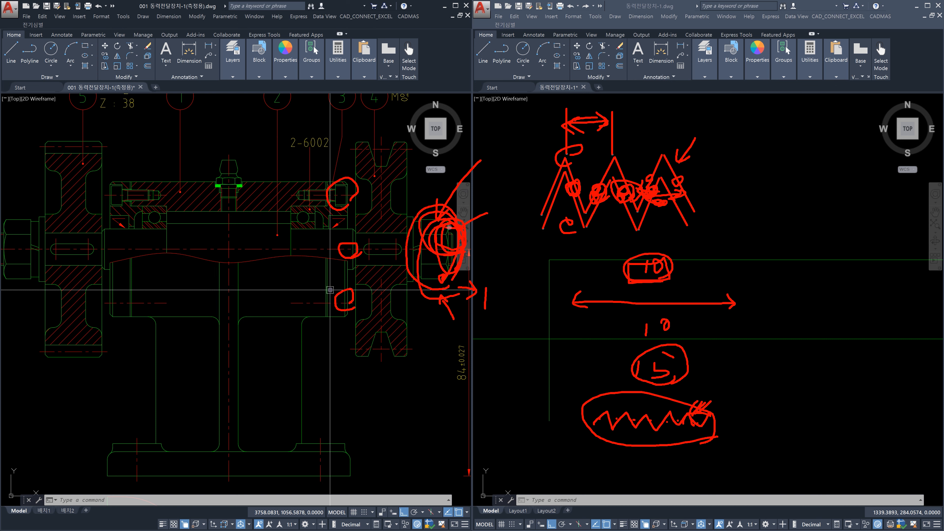
left_click_drag(450, 226, 491, 194)
mouse_move(463, 233)
left_mouse_down()
mouse_move(523, 215)
mouse_move(470, 229)
mouse_move(480, 232)
left_mouse_up()
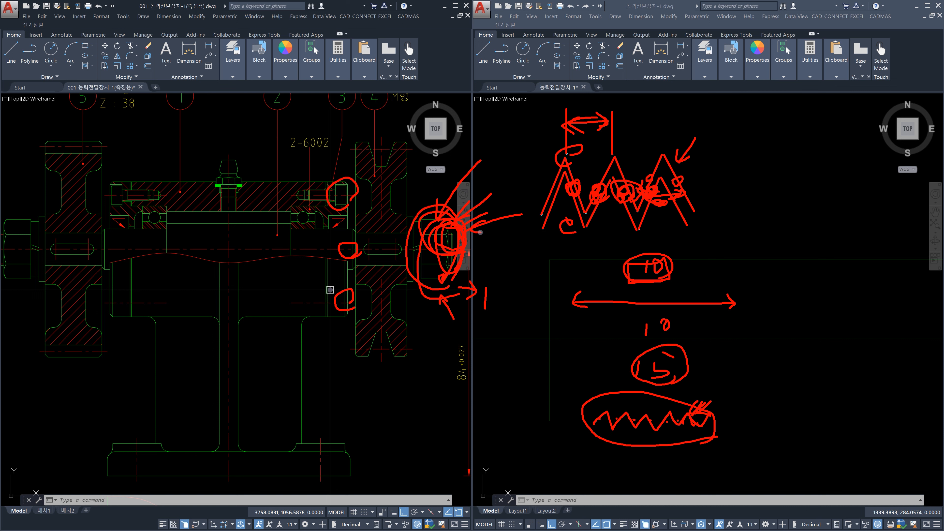
left_click(459, 233)
mouse_move(478, 219)
left_mouse_down()
mouse_move(460, 228)
mouse_move(469, 232)
left_mouse_up()
mouse_move(470, 234)
left_mouse_down()
mouse_move(511, 227)
mouse_move(494, 234)
left_mouse_up()
mouse_move(460, 238)
left_mouse_down()
mouse_move(480, 219)
mouse_move(484, 230)
left_mouse_up()
left_click_drag(454, 232, 497, 205)
left_click(465, 216)
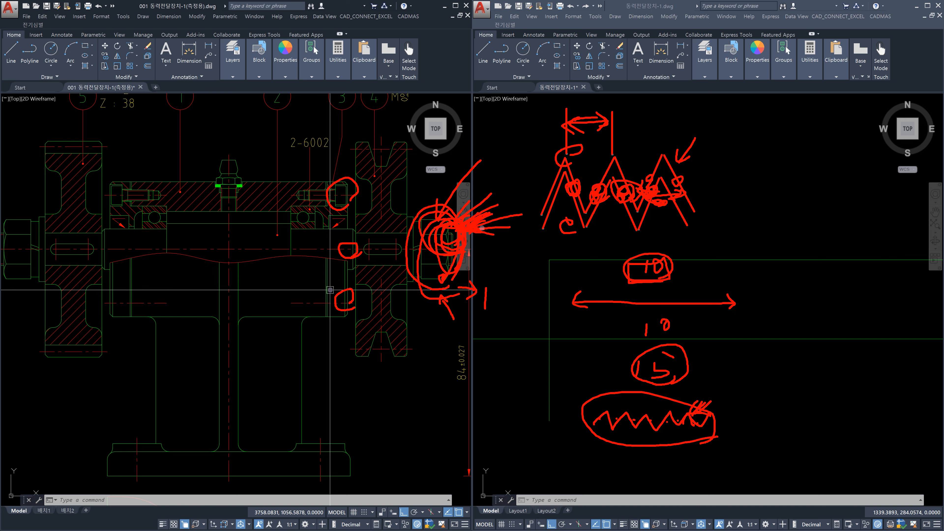
mouse_move(719, 433)
left_mouse_down()
mouse_move(634, 456)
mouse_move(696, 400)
mouse_move(690, 438)
left_mouse_up()
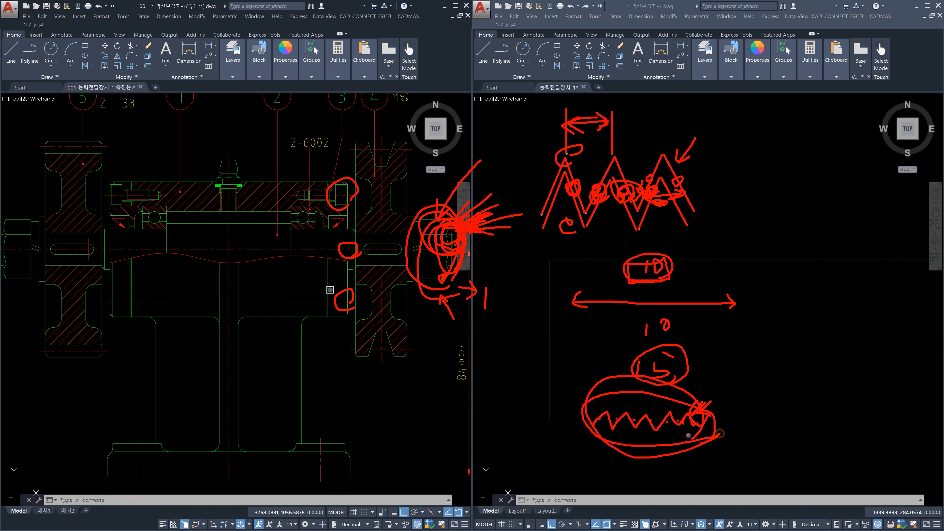
key("Escape")
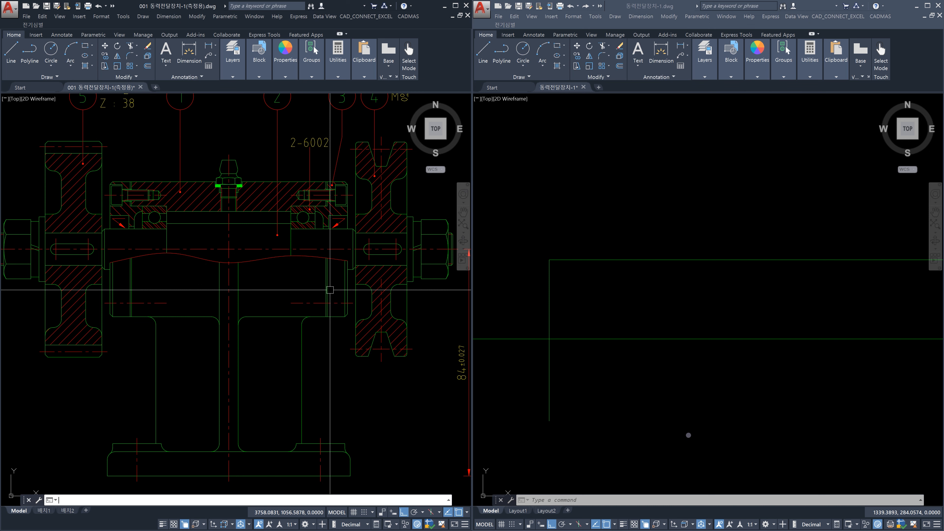
key("Escape")
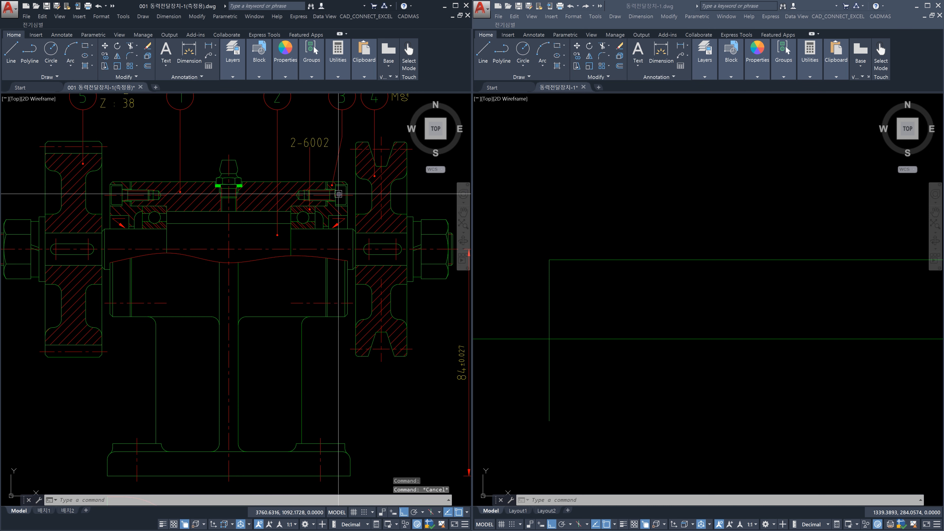
scroll(150, 251, "up", 6)
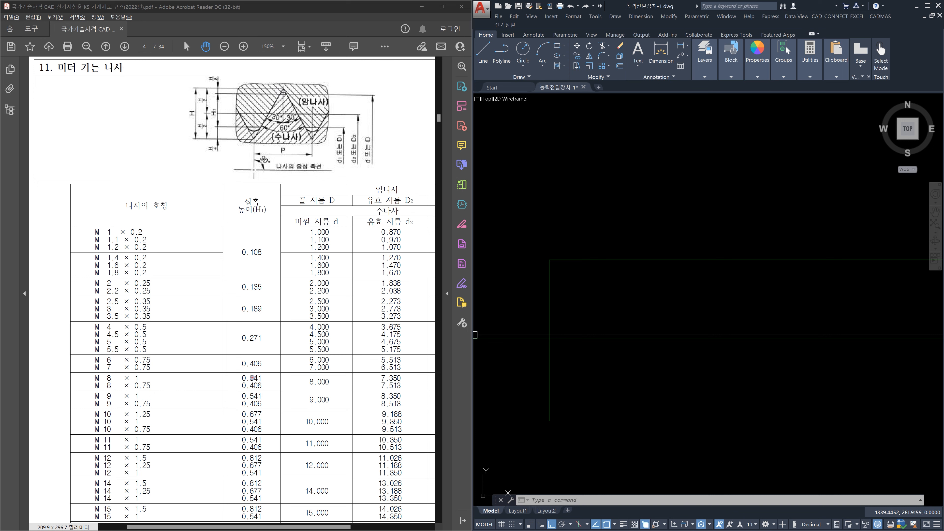
left_click(85, 450)
left_click_drag(85, 451, 164, 480)
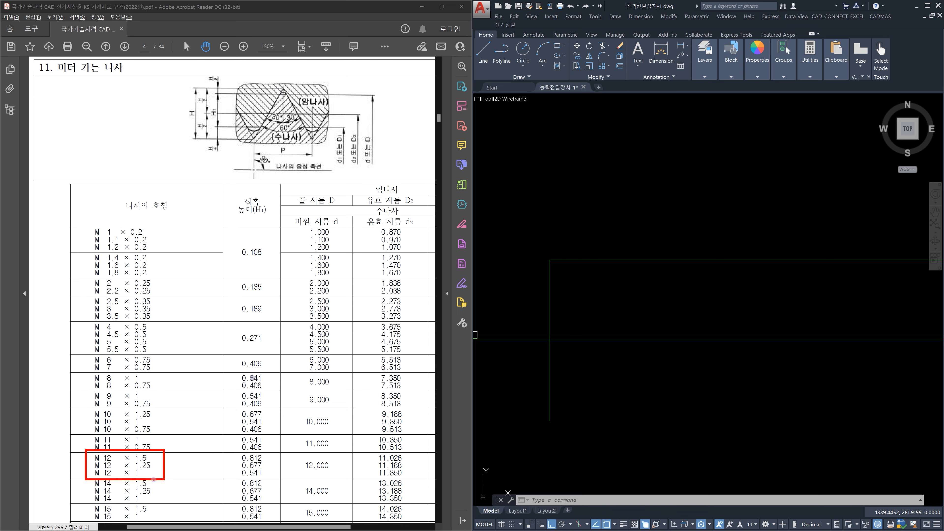
mouse_move(146, 473)
left_mouse_down()
mouse_move(195, 471)
mouse_move(149, 475)
left_mouse_up()
mouse_move(559, 287)
left_mouse_down()
mouse_move(560, 234)
mouse_move(558, 286)
left_mouse_up()
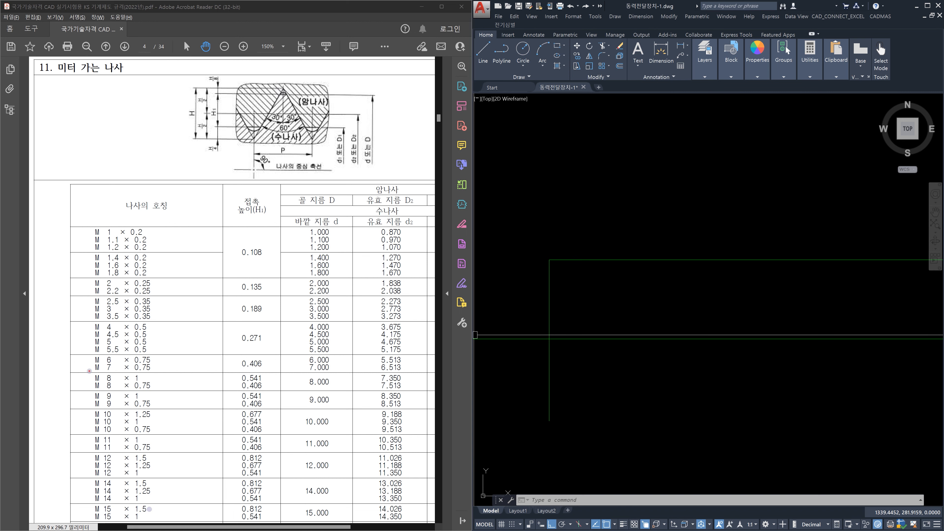
left_click_drag(89, 370, 160, 453)
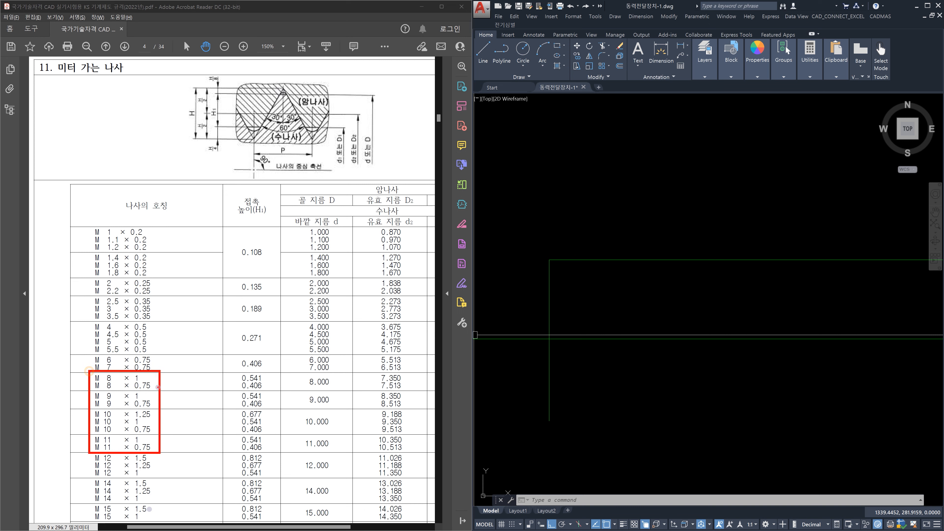
left_click_drag(155, 387, 161, 382)
left_click(625, 292)
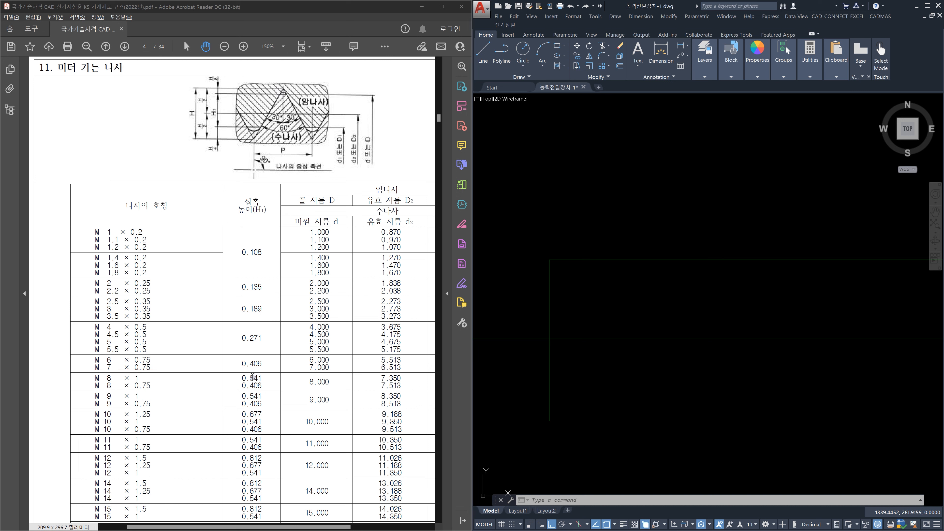
Offset the shaft end section's upper outline by 0.541 toward the centerline to draw the thread root line
left_click(572, 355)
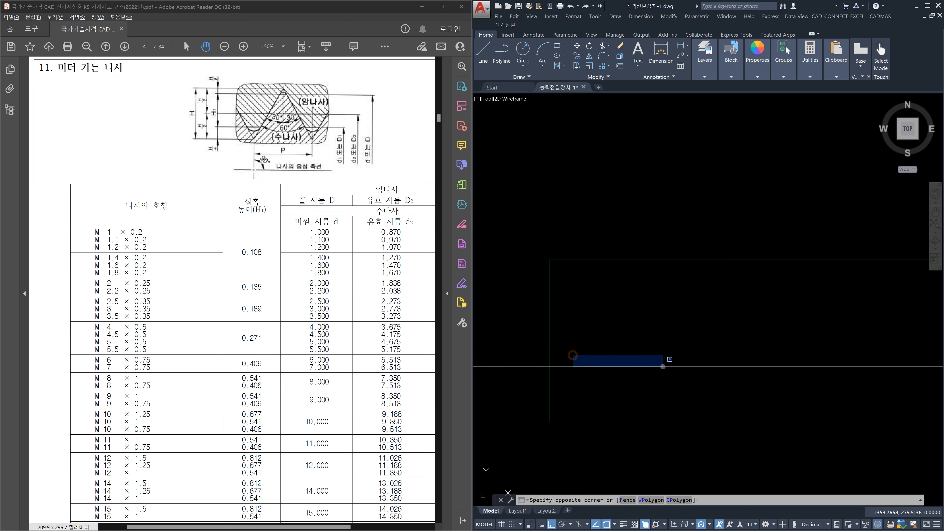
key("Escape")
type("o")
key("Return")
type("0.541")
key("Return")
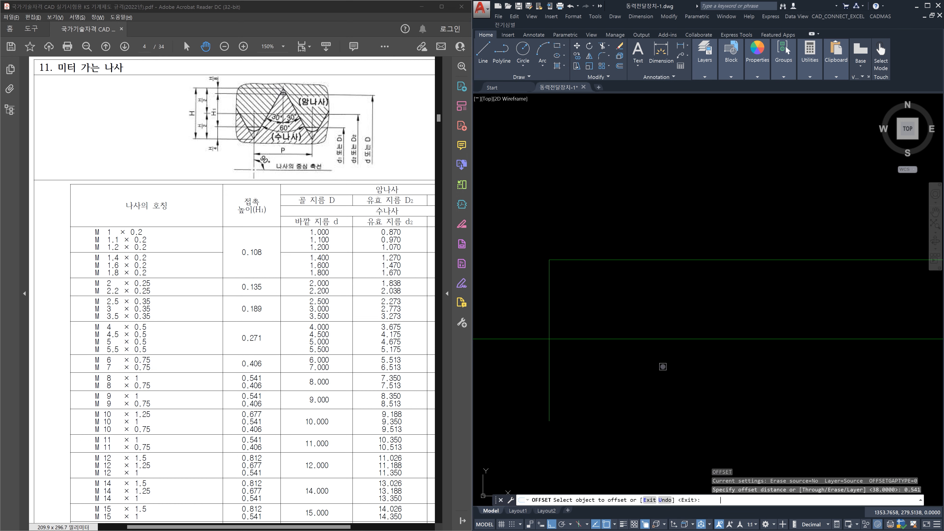
left_click(576, 260)
left_click(581, 291)
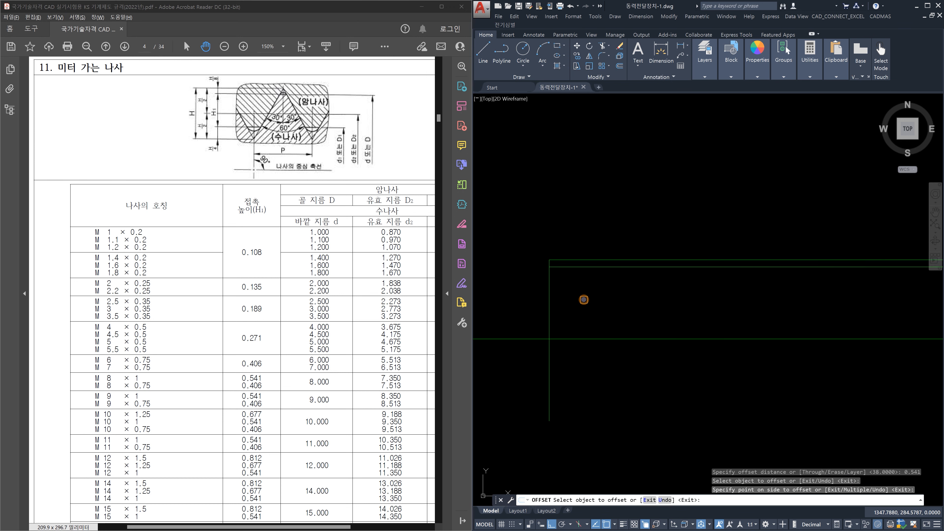
key("Escape")
Move the thread root line of the shaft's end section to the 가는실선 layer
left_click(602, 267)
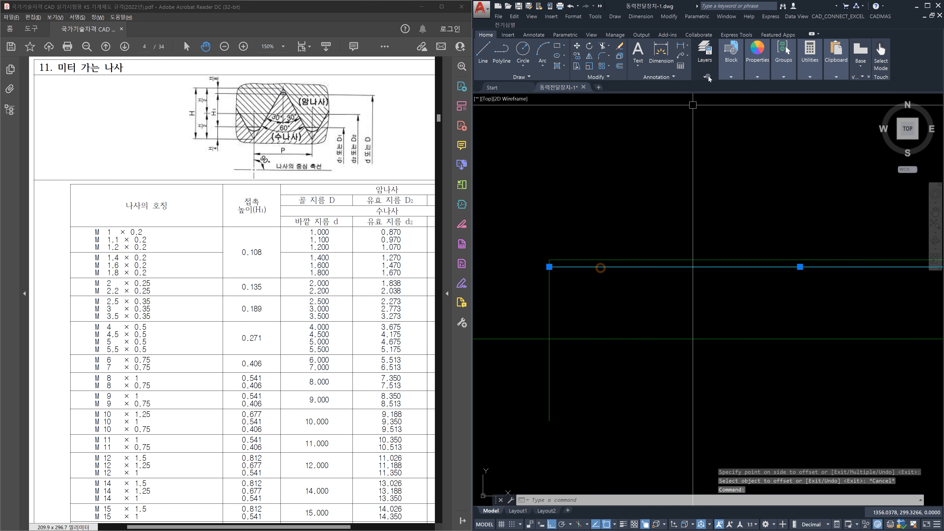
left_click(705, 76)
left_click(691, 87)
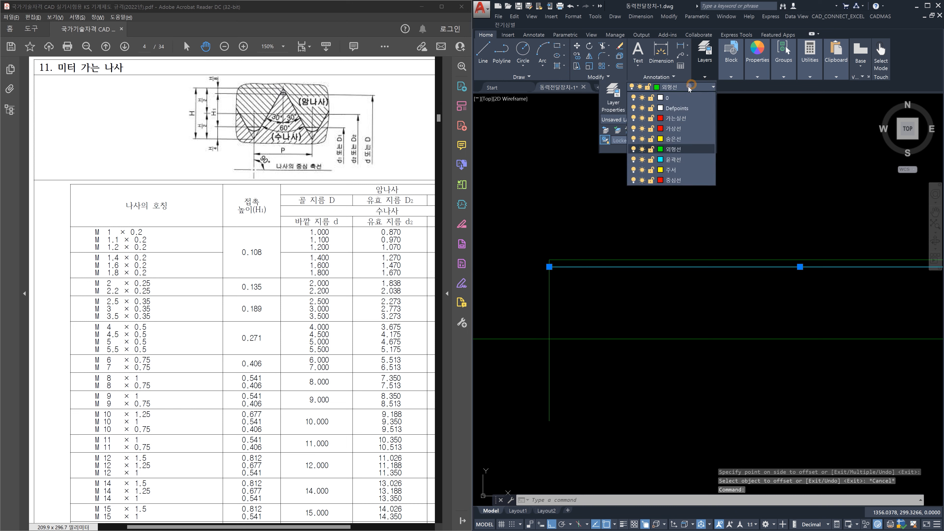
left_click(678, 117)
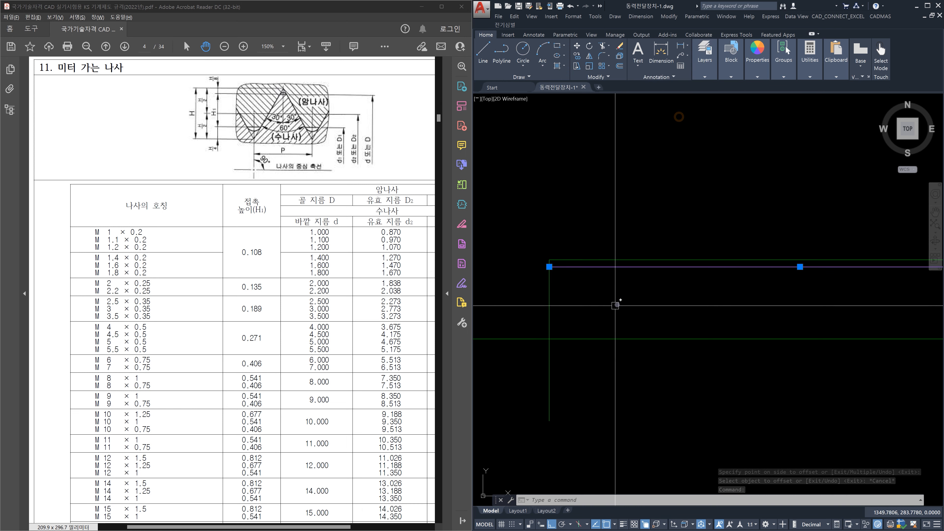
key("Escape")
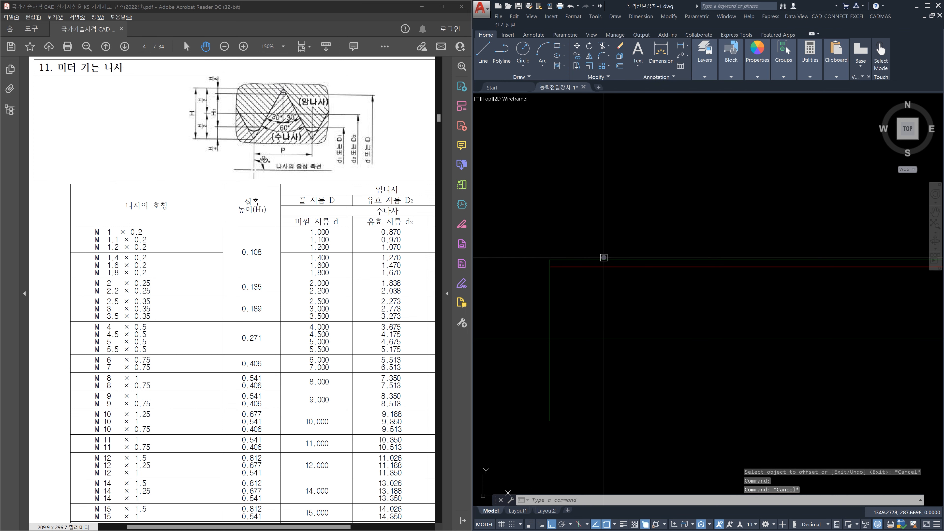
key("Escape")
left_click(603, 260)
key("Escape")
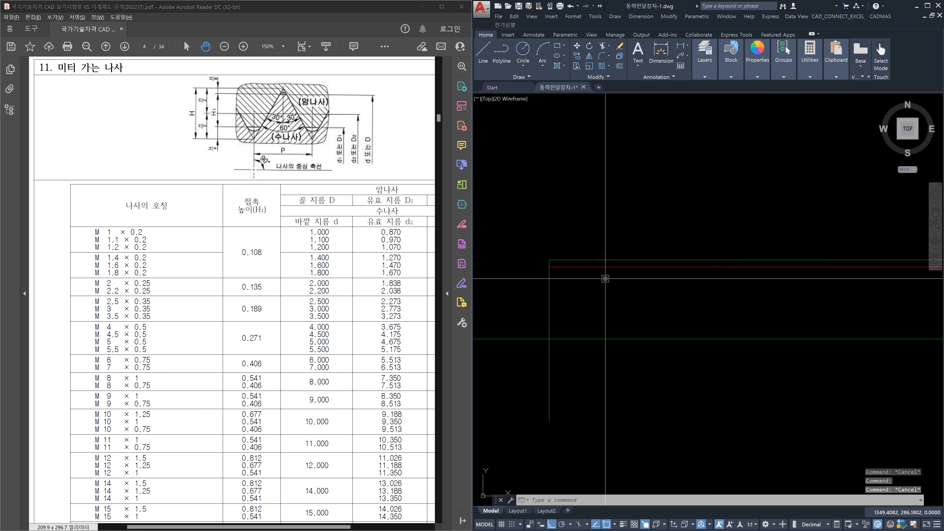
scroll(649, 297, "down", 4)
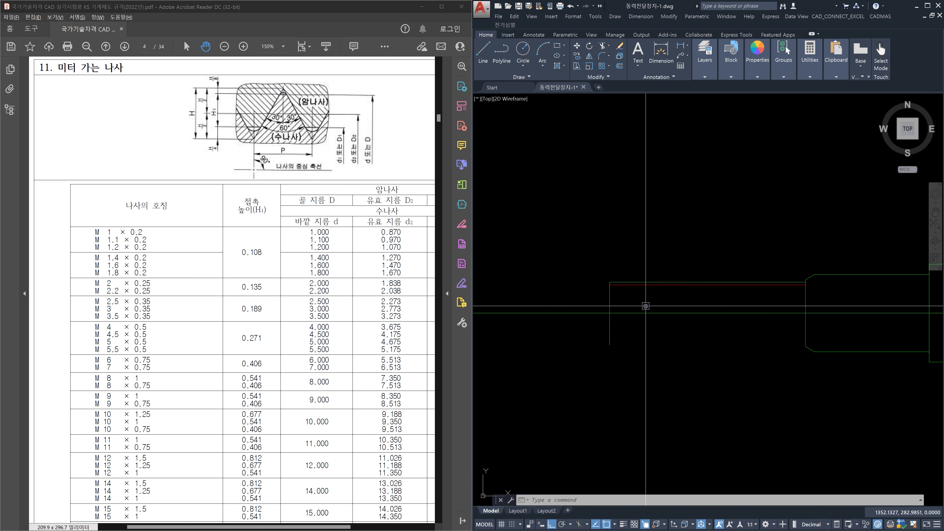
Switch to the reference assembly drawing and examine the nut and gear end of the shaft
key("alt+Tab")
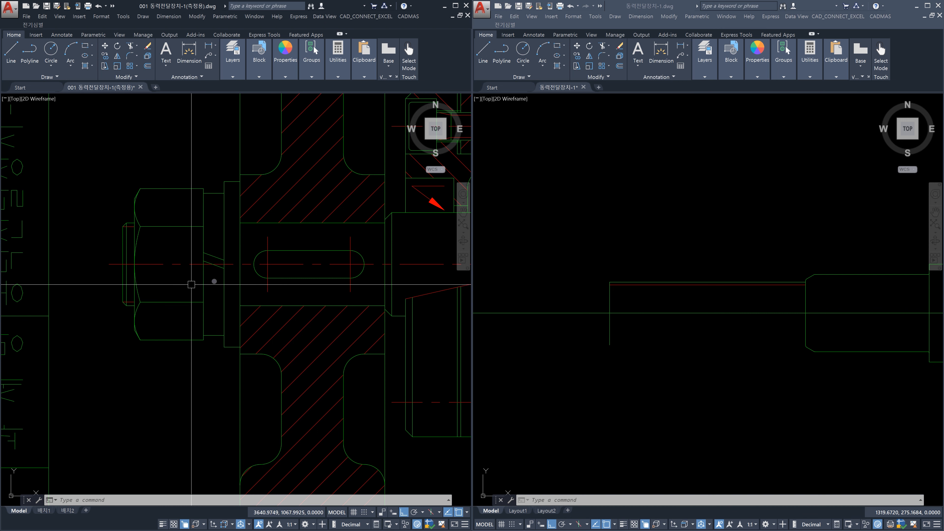
scroll(208, 284, "down", 6)
scroll(217, 260, "up", 4)
scroll(215, 333, "up", 2)
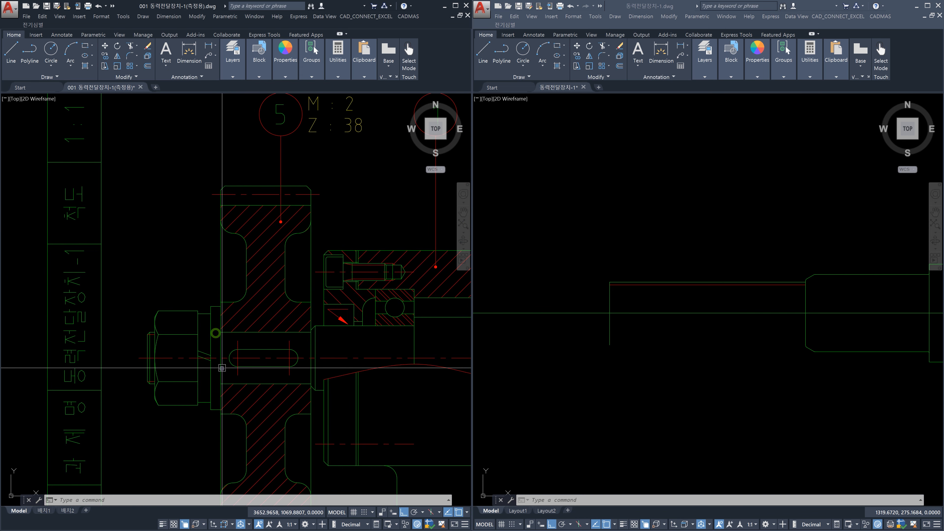
type("채")
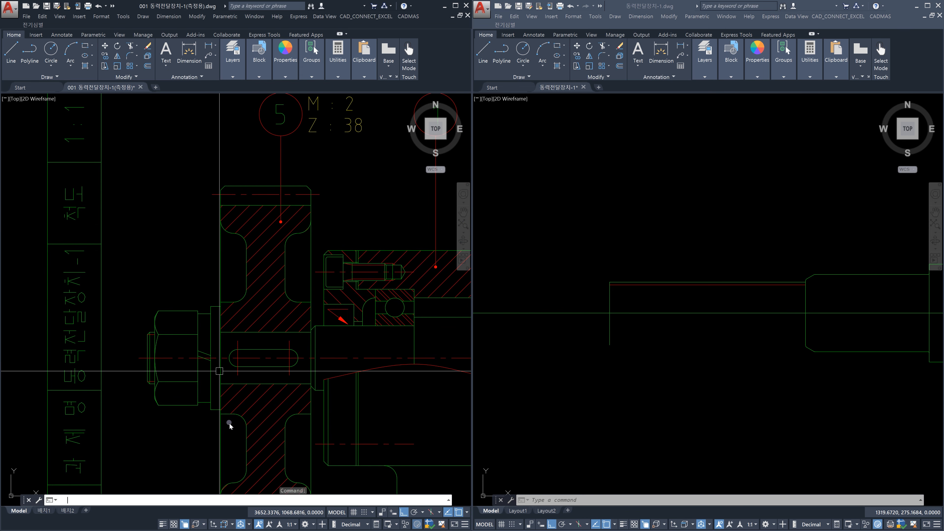
key("Return")
key("Escape")
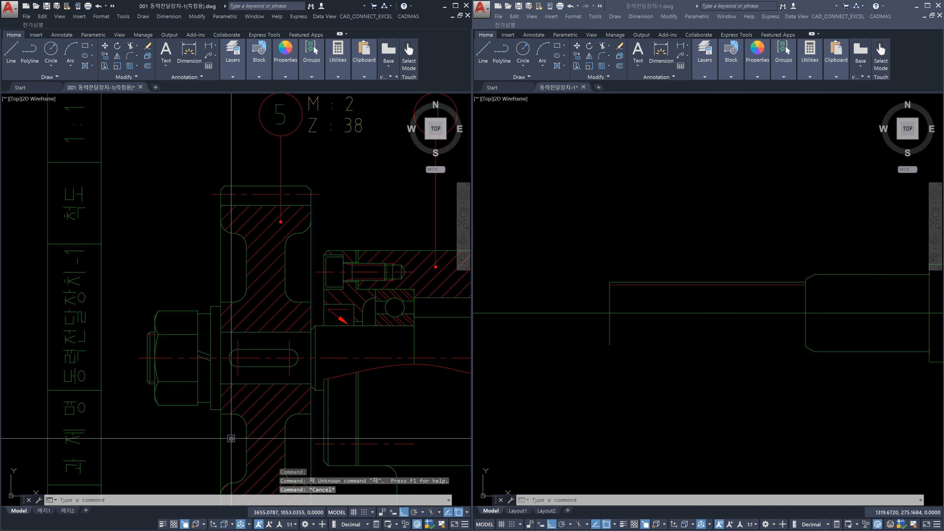
type("채")
key("Return")
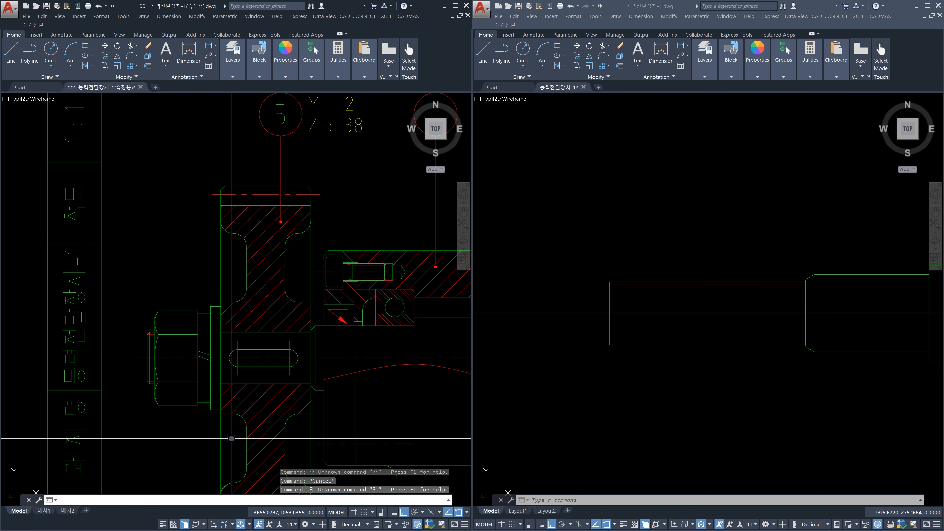
Copy the assembly's front view vertically to the empty space above the drawing sheet
type("co")
key("Return")
left_click(231, 438)
left_click(146, 277)
key("Return")
left_click(173, 291)
scroll(193, 253, "down", 6)
middle_click_drag(201, 184, 205, 308)
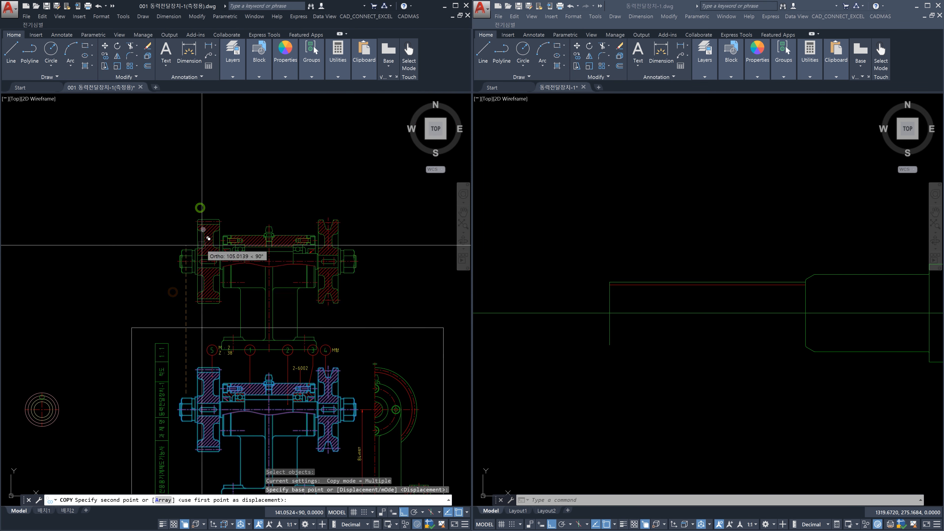
left_click(205, 167)
key("Escape")
scroll(191, 189, "up", 5)
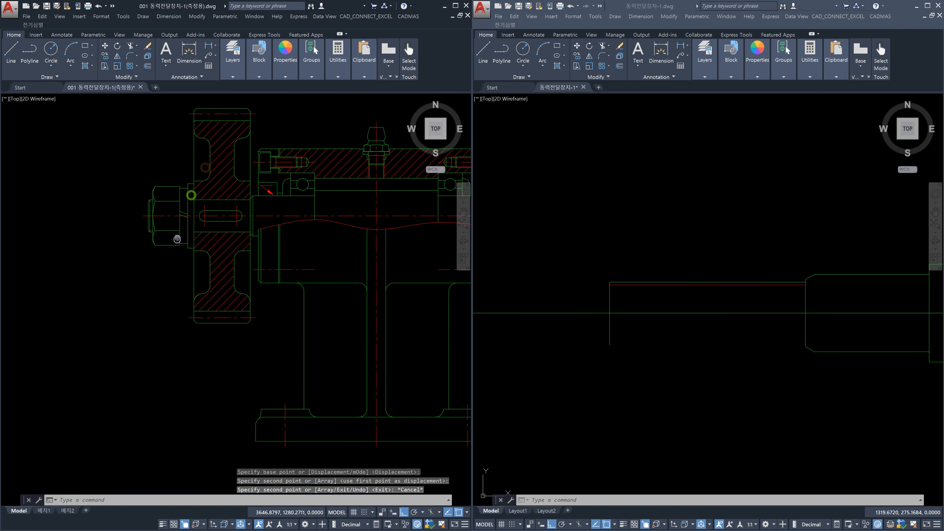
Explode the nut at the gear end of the shaft in the copied view
type("x")
key("Return")
left_click(162, 259)
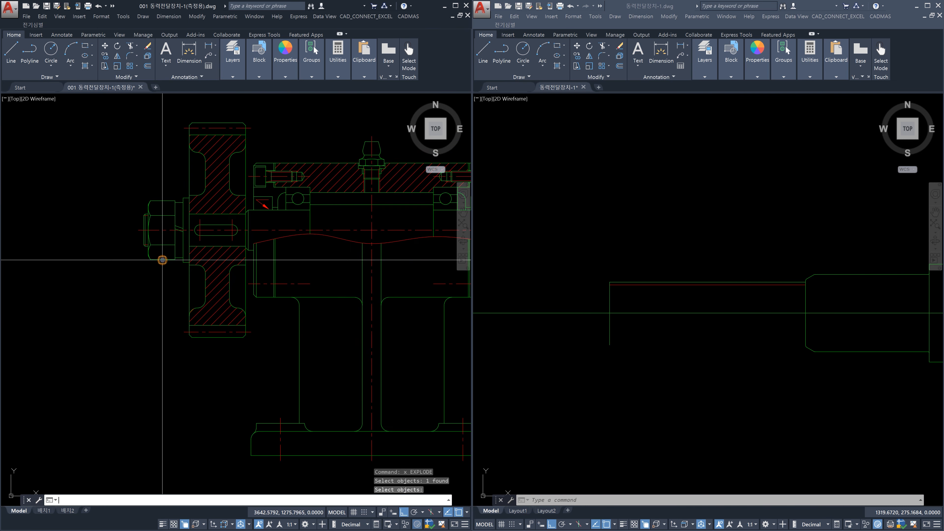
key("Return")
Trim the vertical edges of the nut and washers inside the shaft, using the shaft's upper outline as the cutting edge
scroll(157, 257, "up", 6)
middle_click_drag(149, 255, 156, 276)
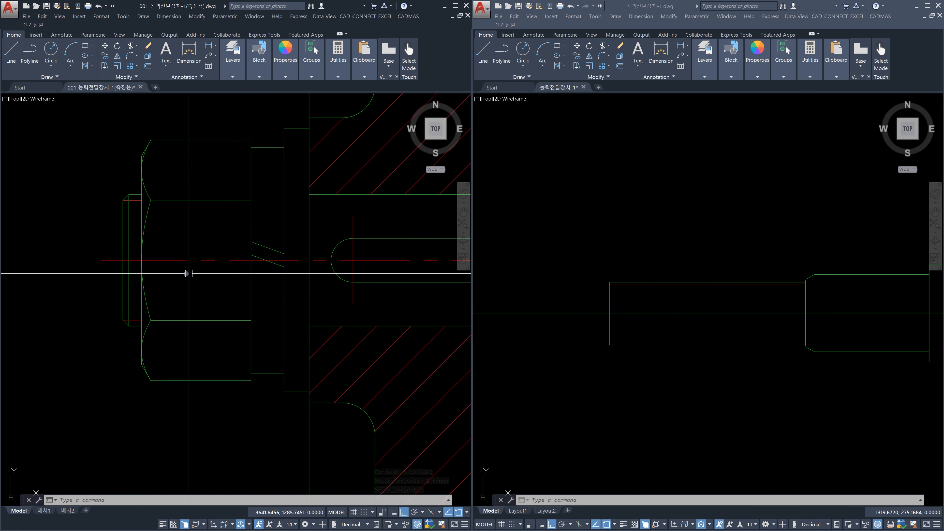
middle_click_drag(286, 259, 251, 302)
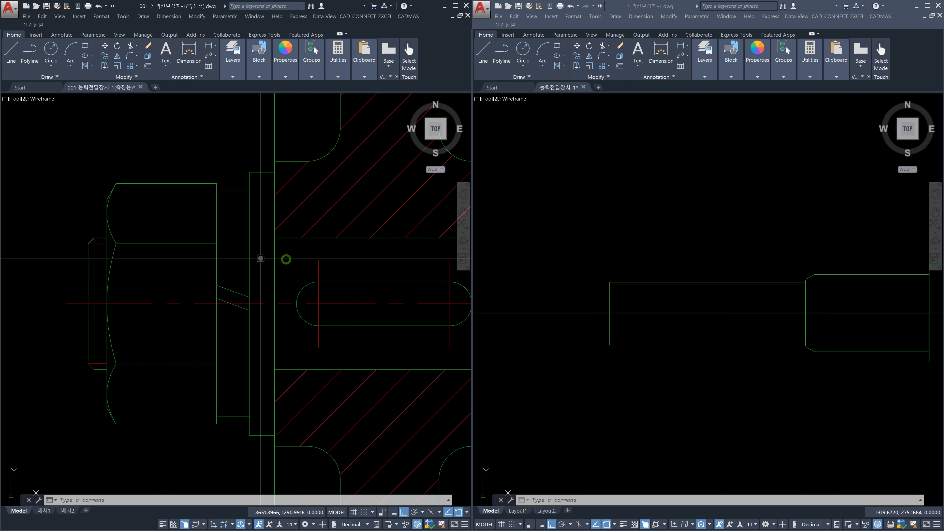
type("t")
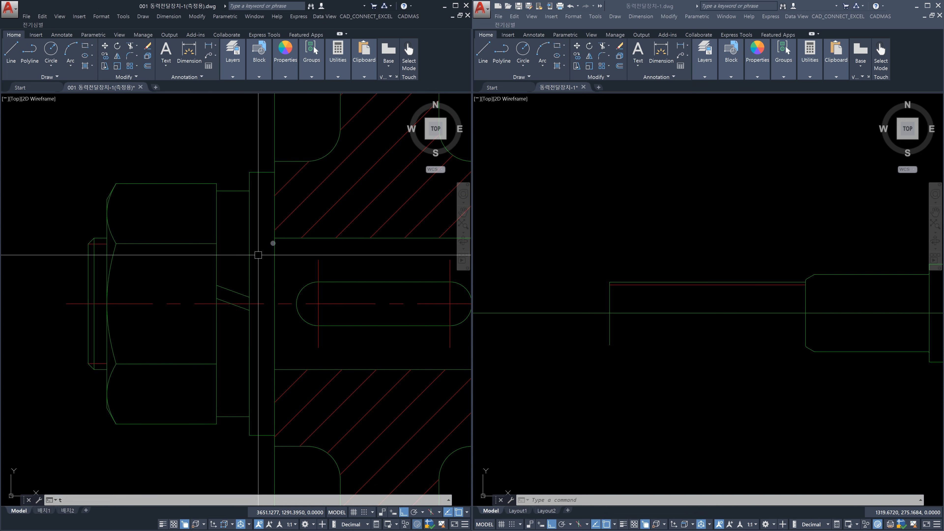
type("r")
key("space")
left_click(291, 239)
key("space")
left_click(287, 257)
left_click(197, 262)
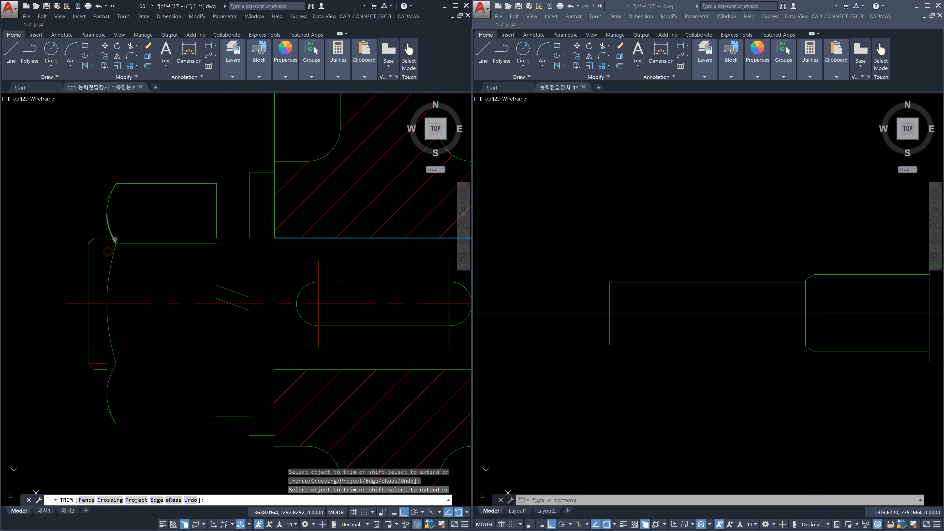
Erase the nut's upper chamfer arc and the leftover nut edges that cover the shaft's upper half
key("Escape")
left_click(122, 257)
left_click(113, 242)
key("Delete")
scroll(113, 203, "up", 3)
left_click(101, 193)
key("Delete")
scroll(149, 199, "down", 3)
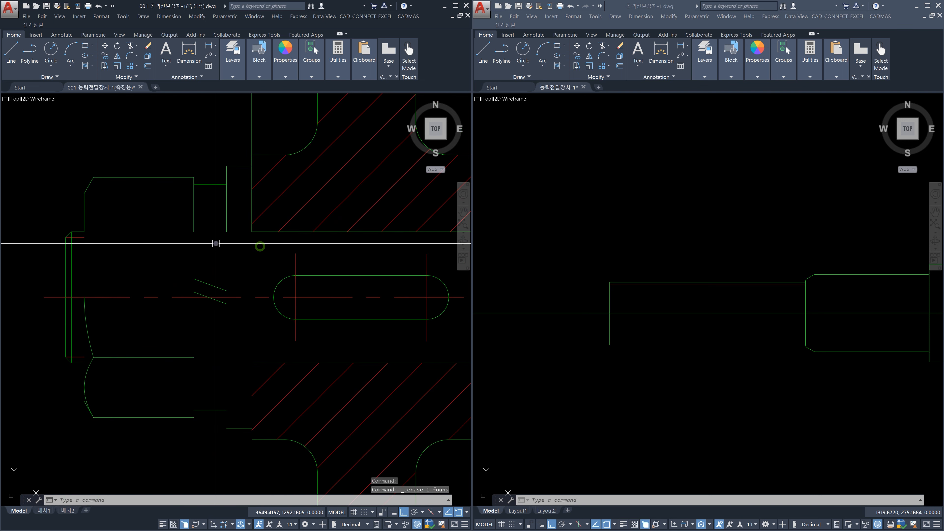
Join the shaft's upper outline segments into one line running behind the nut and washers
type("j")
scroll(52, 234, "up", 2)
left_click(124, 228)
scroll(129, 228, "down", 1)
left_click(288, 220)
key("space")
key("Escape")
key("Escape")
Redraw the vertical edges of the nut and washers from their lower corners up to the shaft's centerline
middle_click_drag(236, 316, 237, 268)
type("l")
left_click(259, 368)
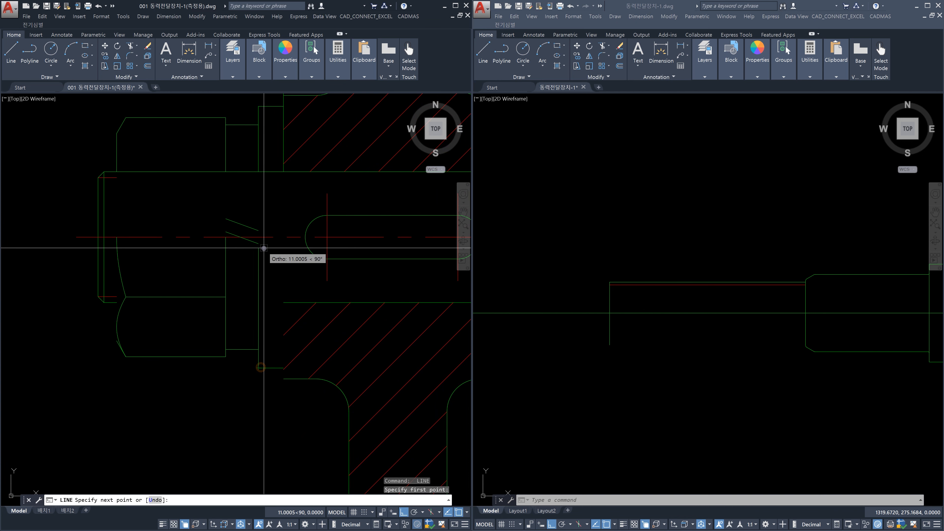
left_click(282, 381)
key("Escape")
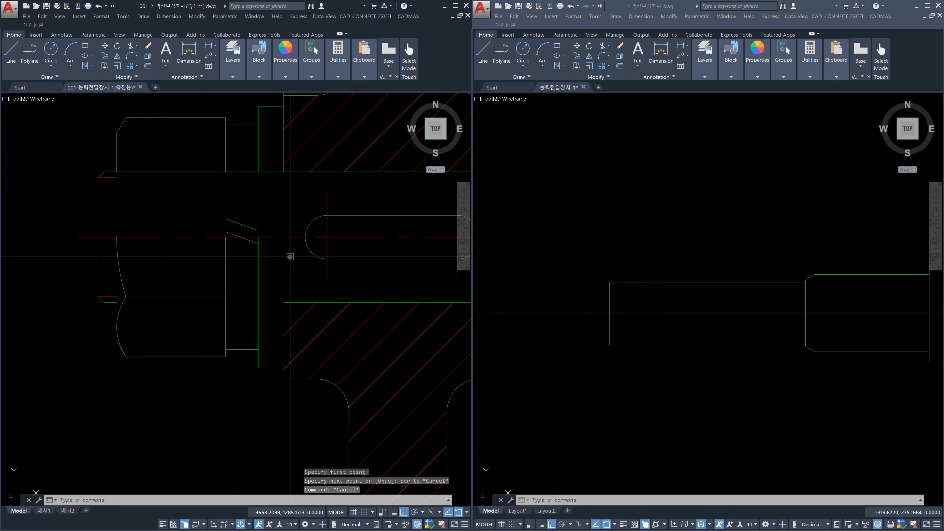
Trim the spring washer's slanted split lines above the shaft's centerline
type("e")
key("space")
scroll(274, 285, "up", 4)
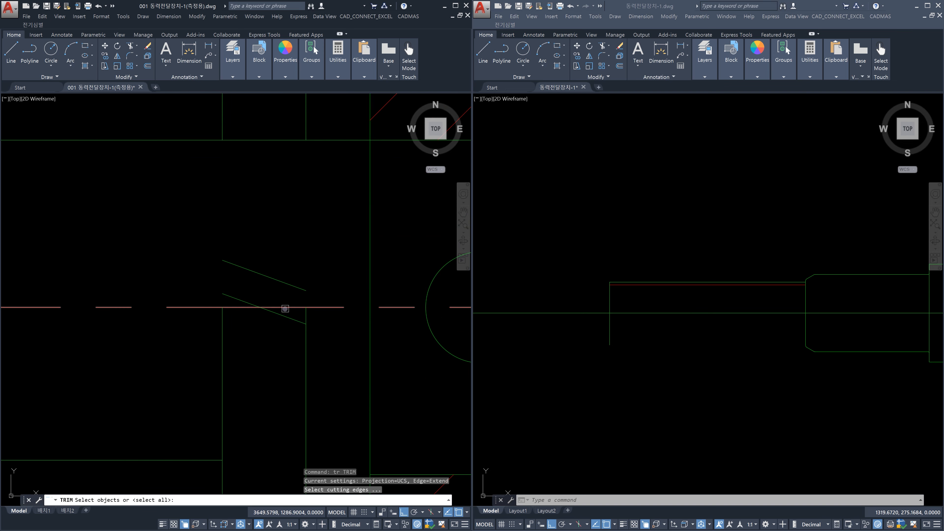
key("Escape")
scroll(314, 289, "down", 3)
key("space")
left_click(326, 223)
left_click(312, 295)
key("Escape")
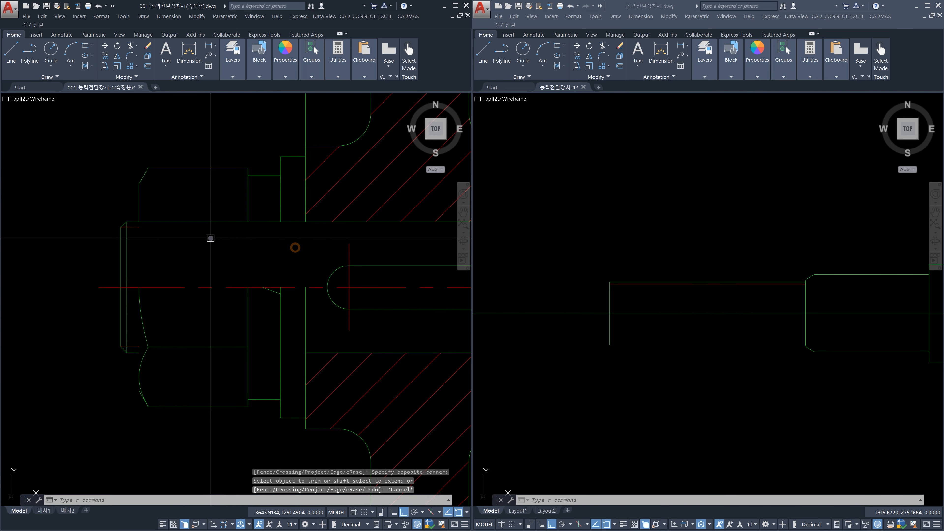
key("space")
key("ctrl+z")
key("Escape")
type("xl")
key("space")
type("a")
key("space")
type("45")
key("space")
key("Escape")
key("Escape")
Draw an angled construction line through the thread root line's end and trim it to form the short incomplete-thread line
type("xl")
key("space")
left_click(312, 302)
scroll(312, 302, "up", 3)
type("tr")
key("space")
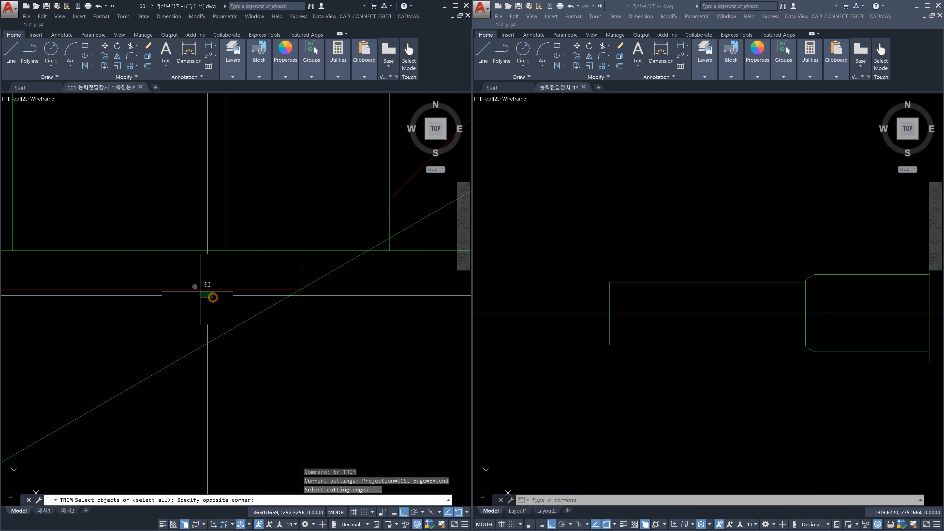
left_click(412, 243)
left_click(204, 321)
key("Escape")
Match the short incomplete-thread line's properties to those of the thin red thread line
type("ma")
key("space")
left_click(320, 278)
scroll(316, 263, "down", 3)
key("Escape")
scroll(315, 264, "up", 2)
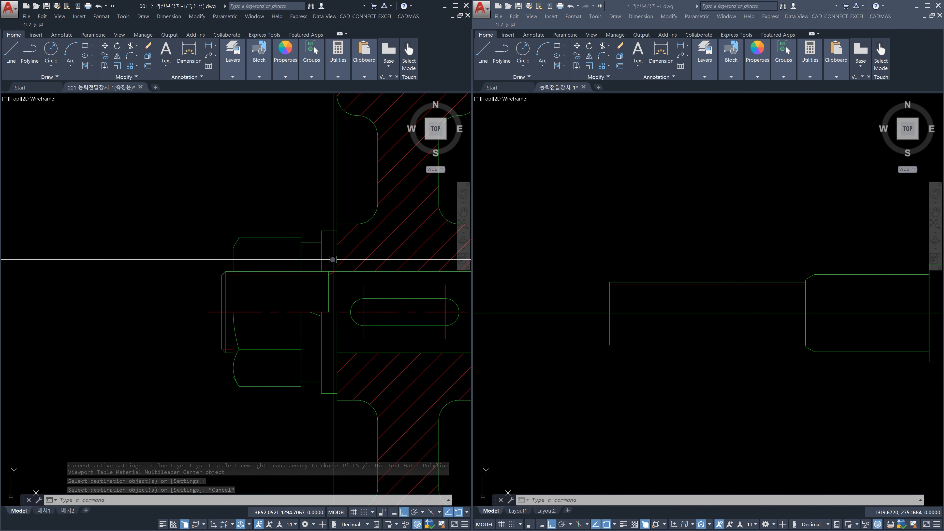
Examine the threaded length between the shaft's end edge and the thread's end line by highlighting both lines
middle_click_drag(333, 260, 282, 232)
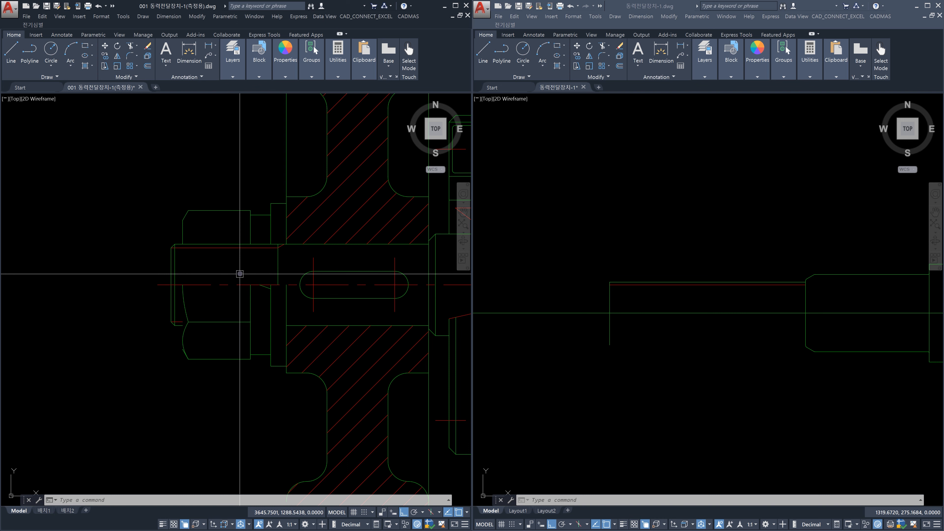
left_click(278, 262)
left_click(264, 265)
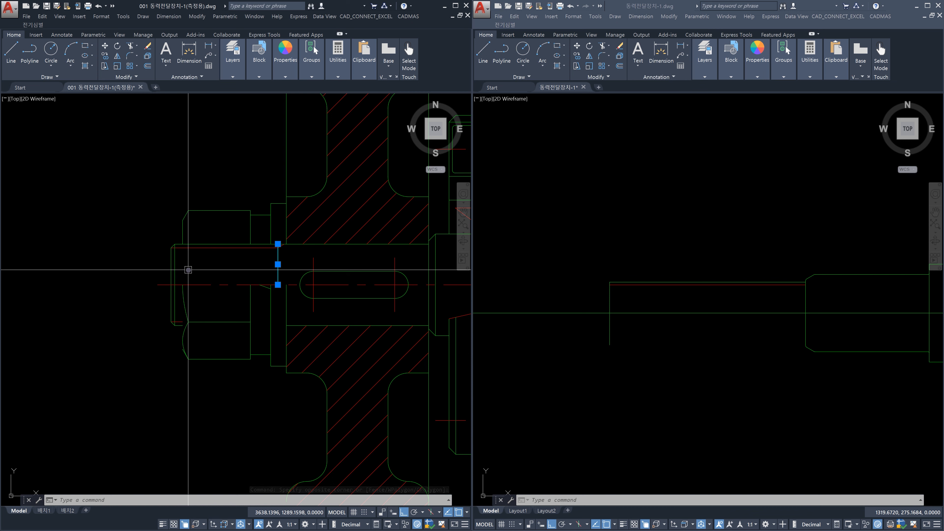
key("Escape")
left_click(286, 262)
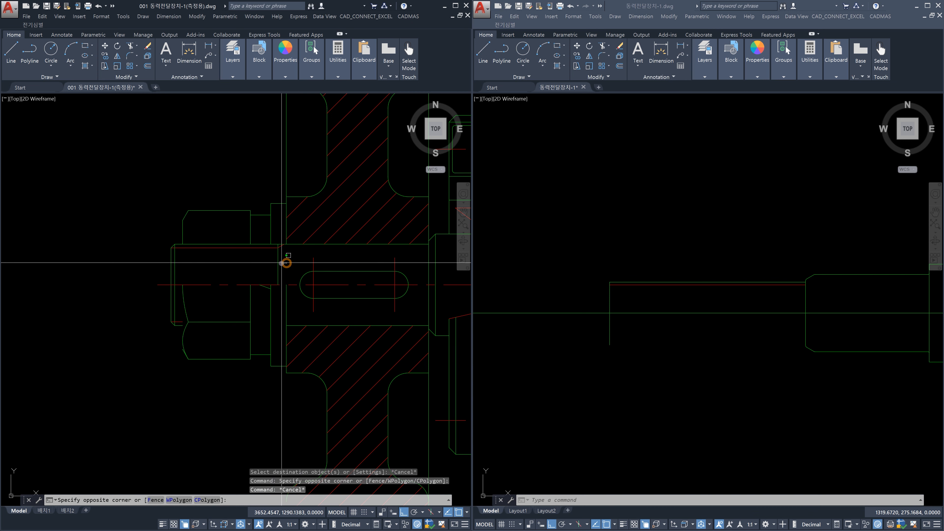
left_click(269, 262)
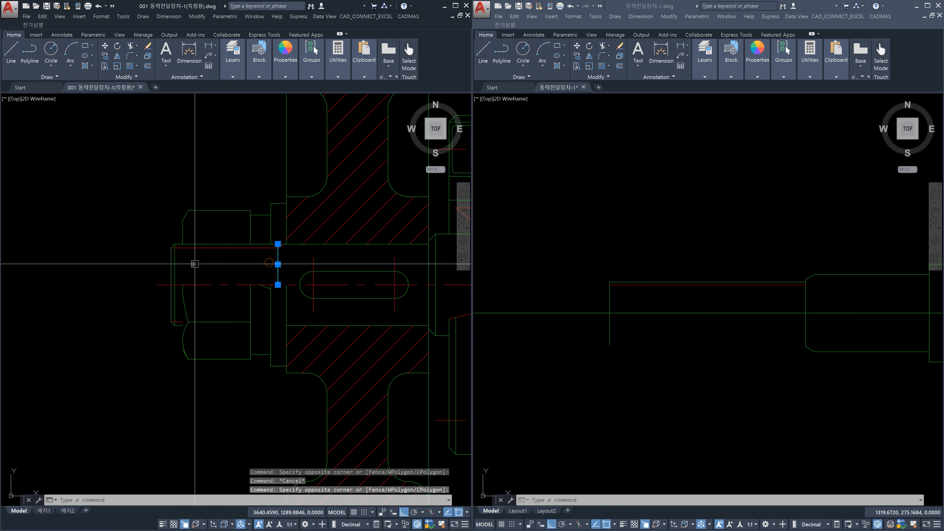
key("Escape")
left_click(172, 267)
key("Escape")
left_click(168, 268)
left_click(286, 267)
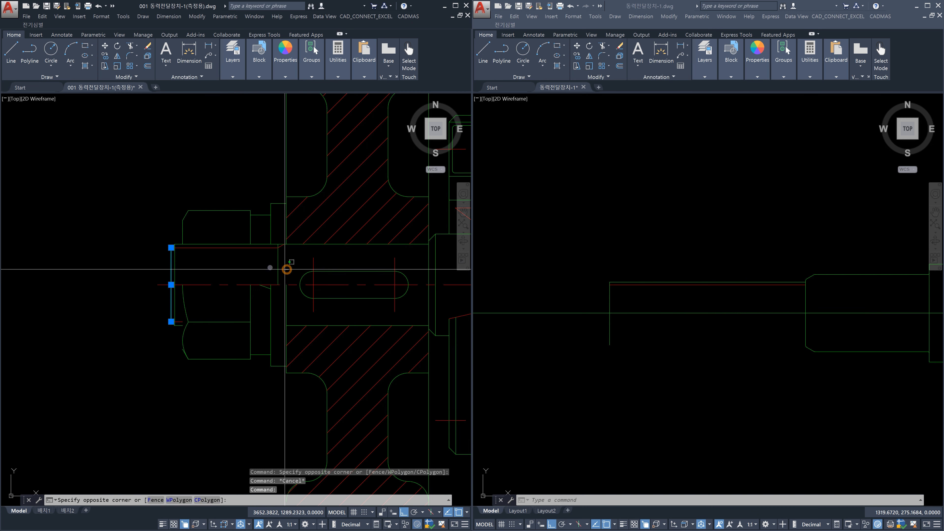
left_click(252, 267)
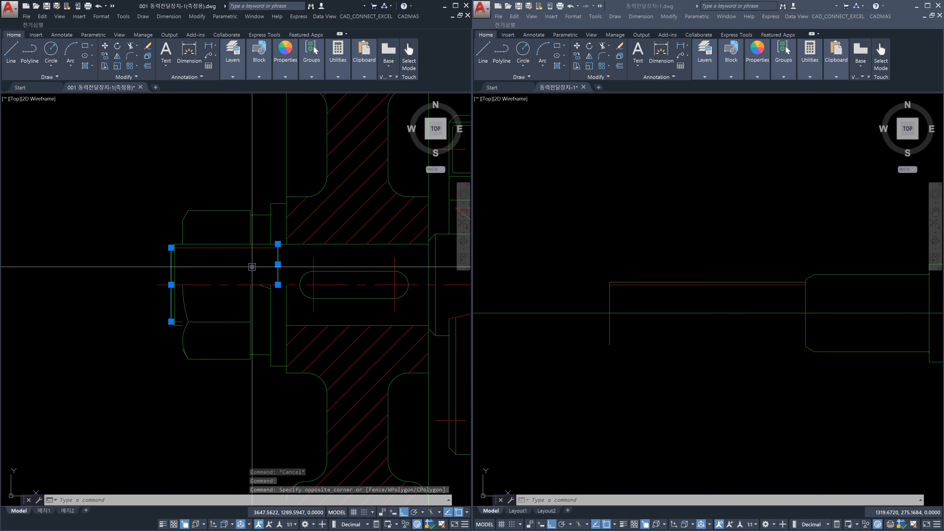
key("Escape")
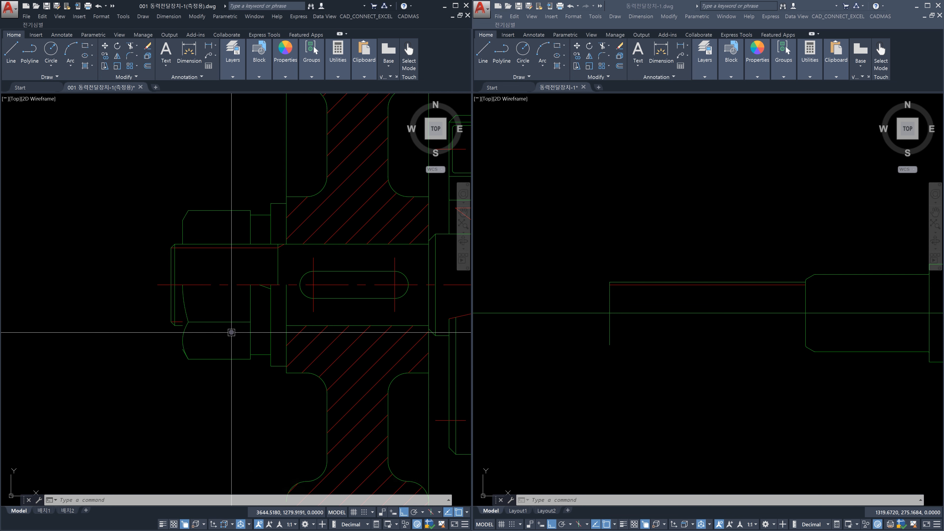
Examine the cover bolt's thread and tapped hole in the housing, along with the whole copied assembly view
scroll(215, 331, "down", 4)
scroll(319, 264, "up", 8)
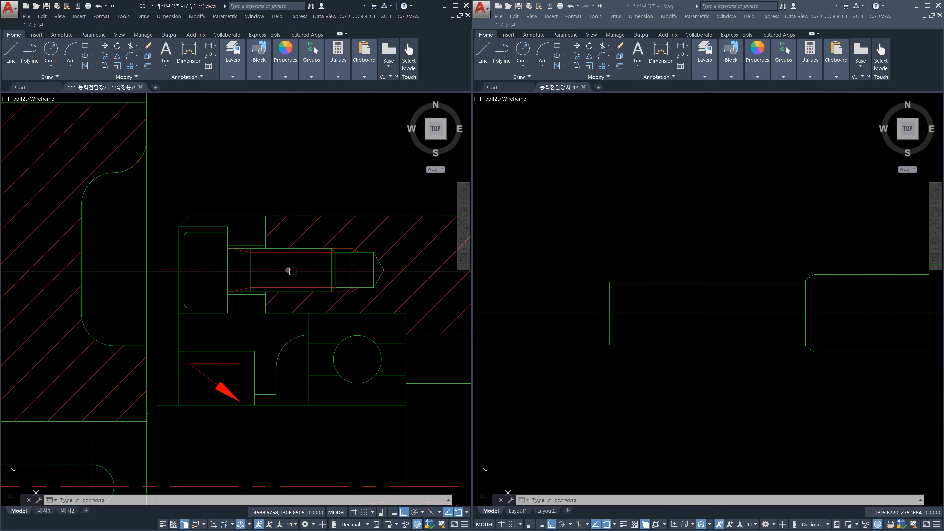
scroll(259, 276, "down", 6)
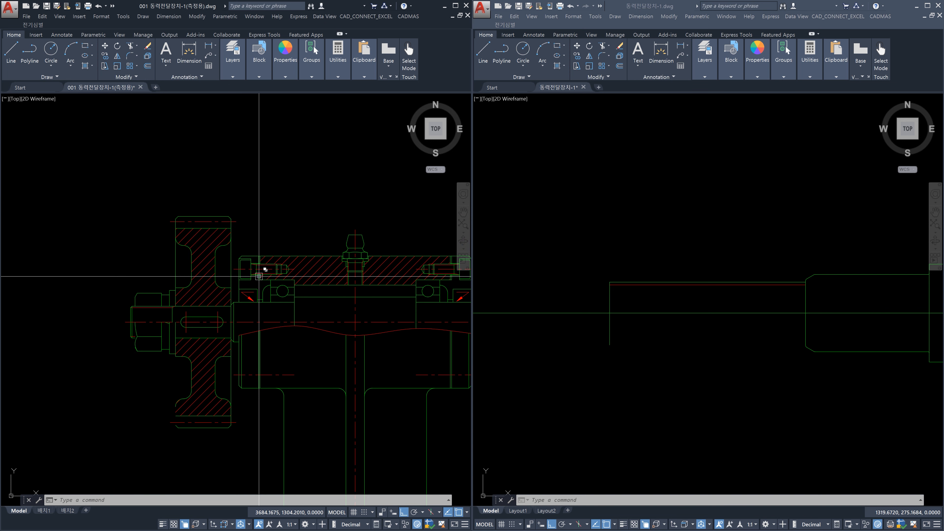
scroll(259, 277, "down", 4)
scroll(237, 391, "up", 4)
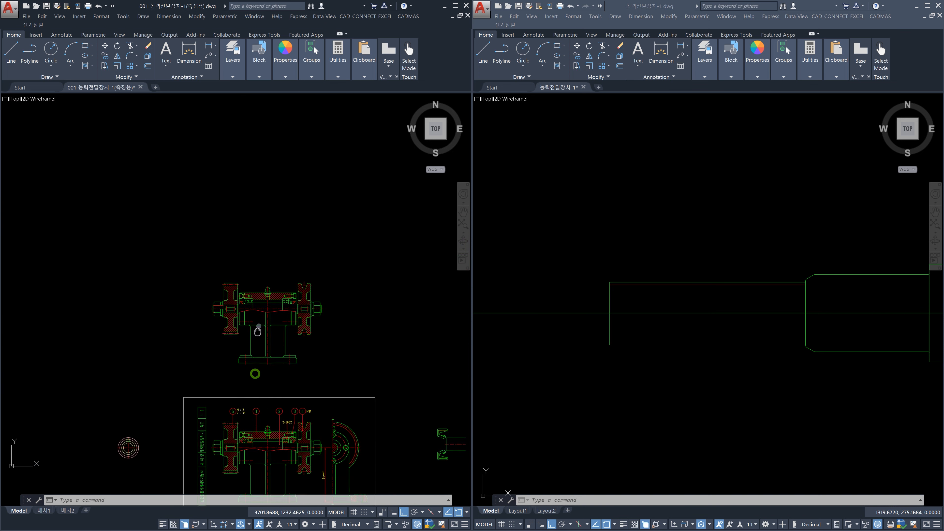
Examine the nut, washers and gear on the shaft's threaded end, highlighting the shaft's end edge and the thread's end line in the copied view
scroll(236, 391, "up", 4)
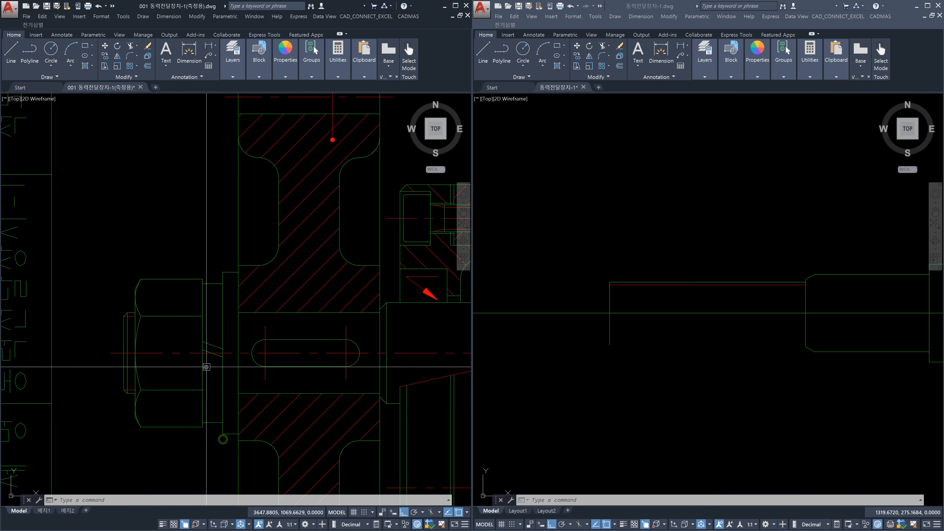
scroll(238, 370, "down", 4)
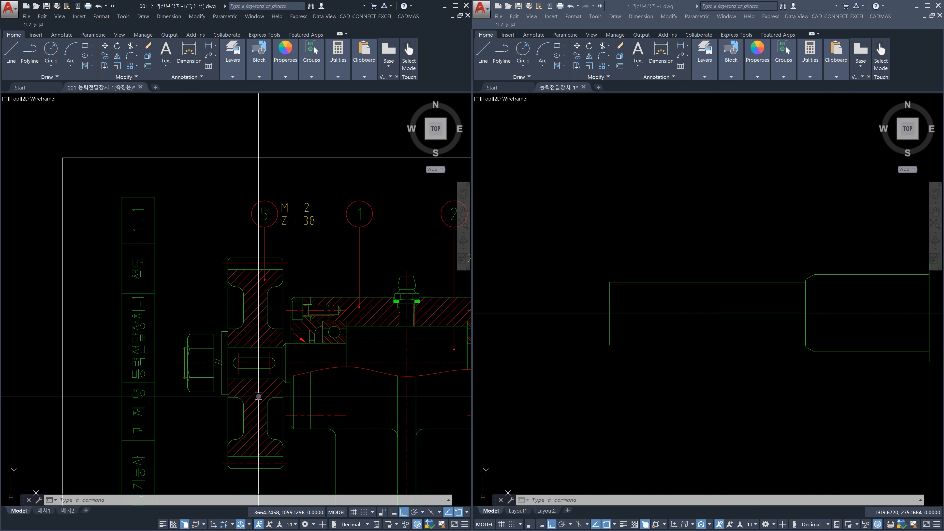
scroll(259, 396, "down", 5)
scroll(319, 312, "up", 8)
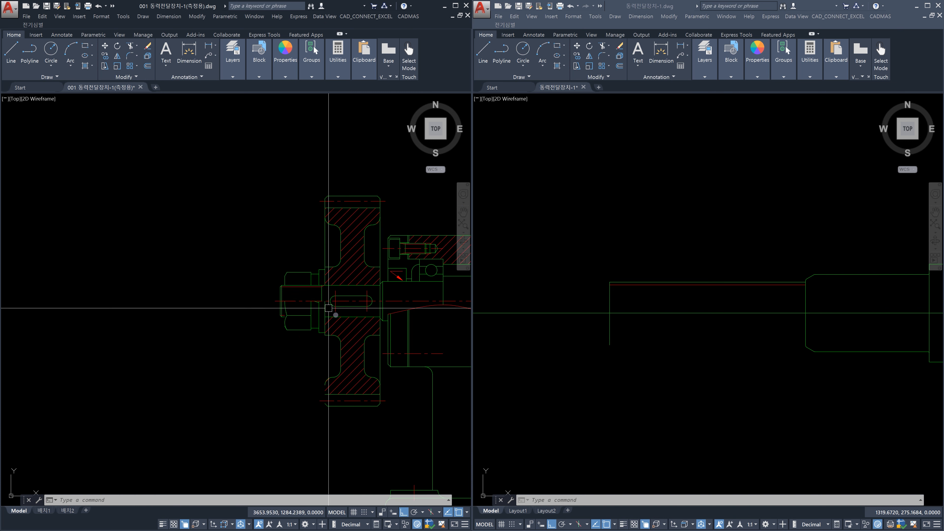
scroll(193, 259, "up", 2)
left_click(191, 256)
left_click(361, 257)
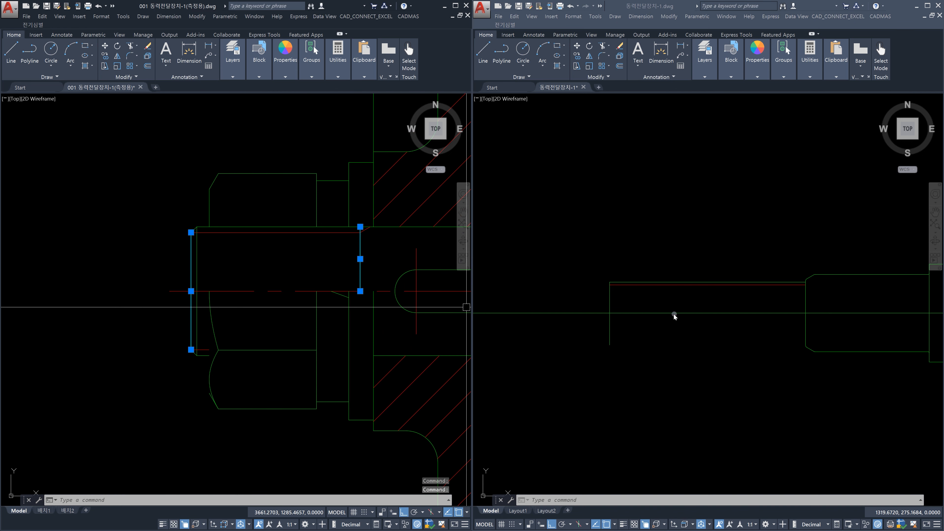
scroll(467, 307, "down", 10)
key("Escape")
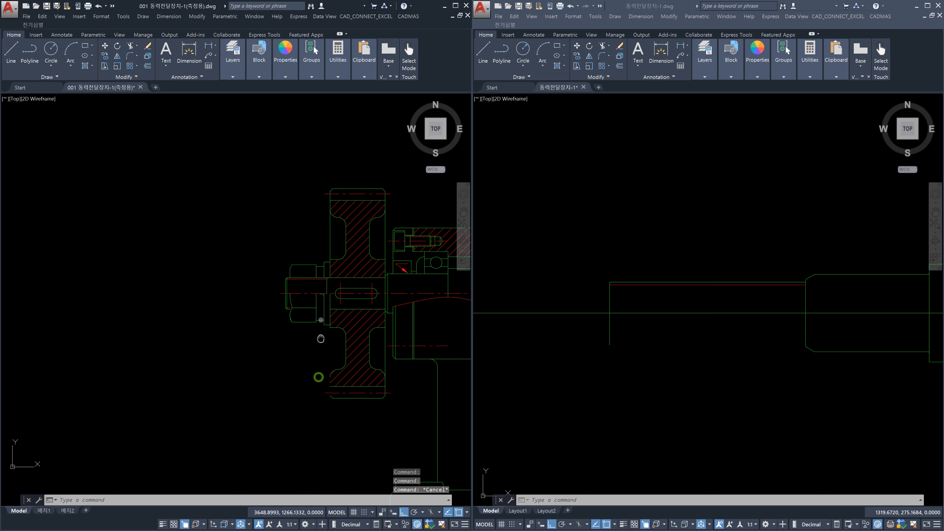
Add a linear dimension below the nut from the shaft's end face to the nut face on the washer side
scroll(329, 307, "up", 12)
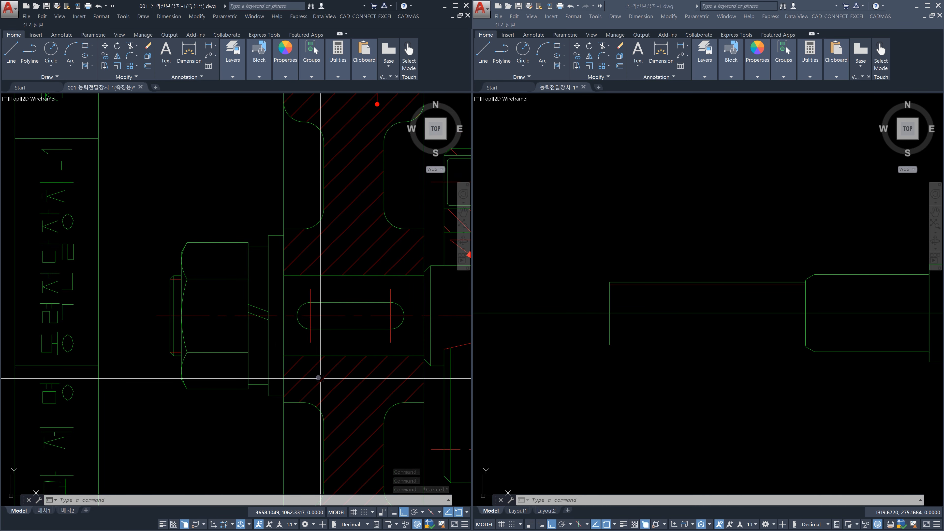
scroll(320, 378, "down", 4)
scroll(270, 362, "up", 4)
type("dli")
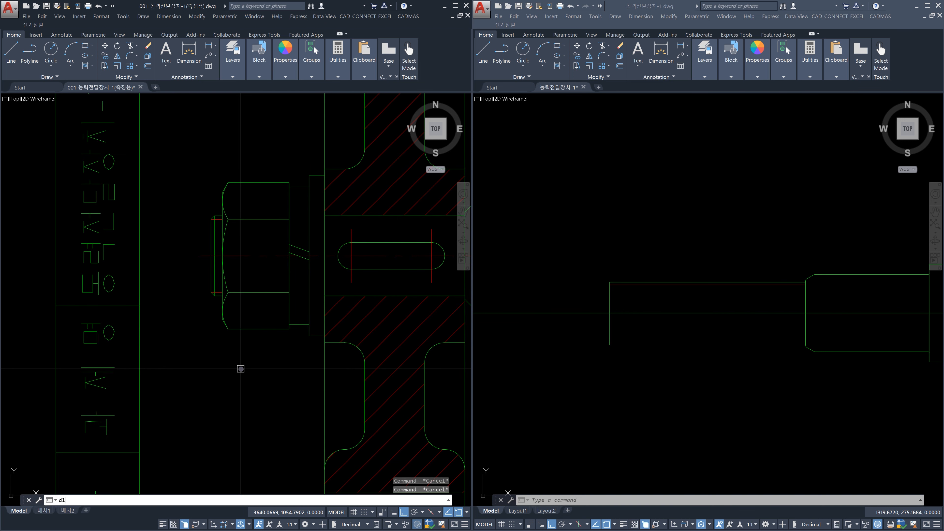
key("Return")
scroll(205, 345, "up", 4)
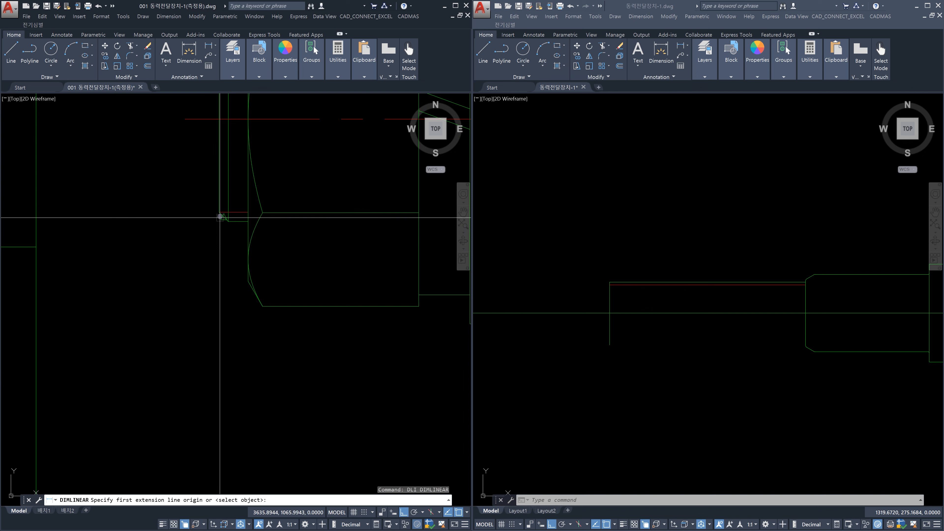
left_click(219, 214)
left_click(419, 306)
scroll(409, 308, "down", 3)
left_click(362, 371)
key("Escape")
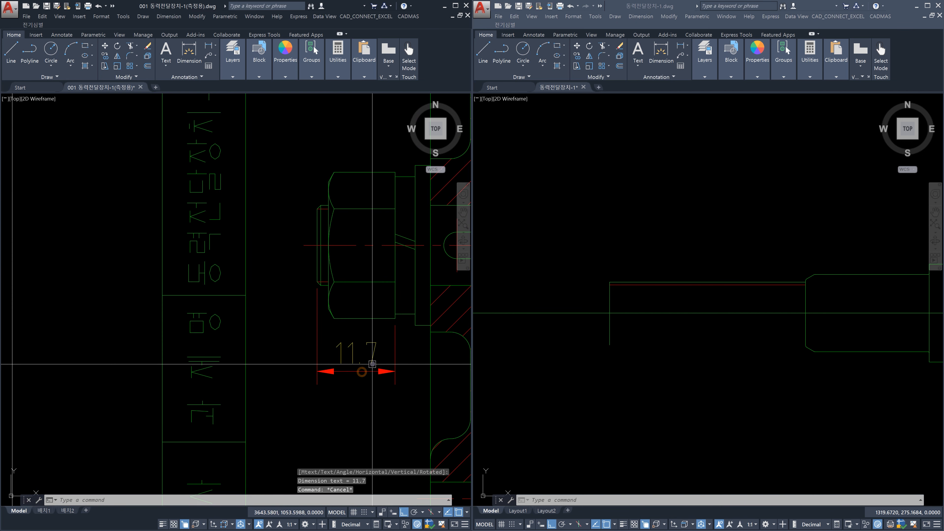
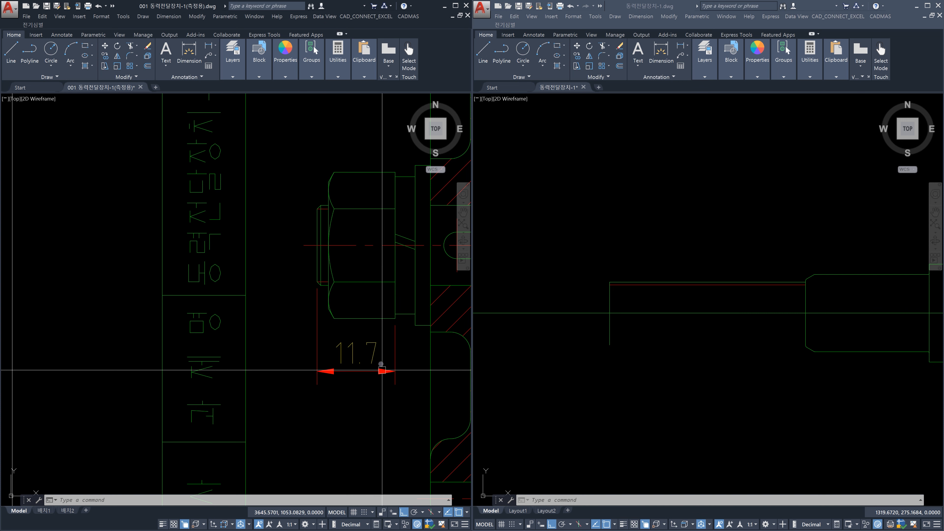
Add a second linear dimension below the first, from the shaft's end face to the washer face against the gear
middle_click_drag(410, 369, 338, 326)
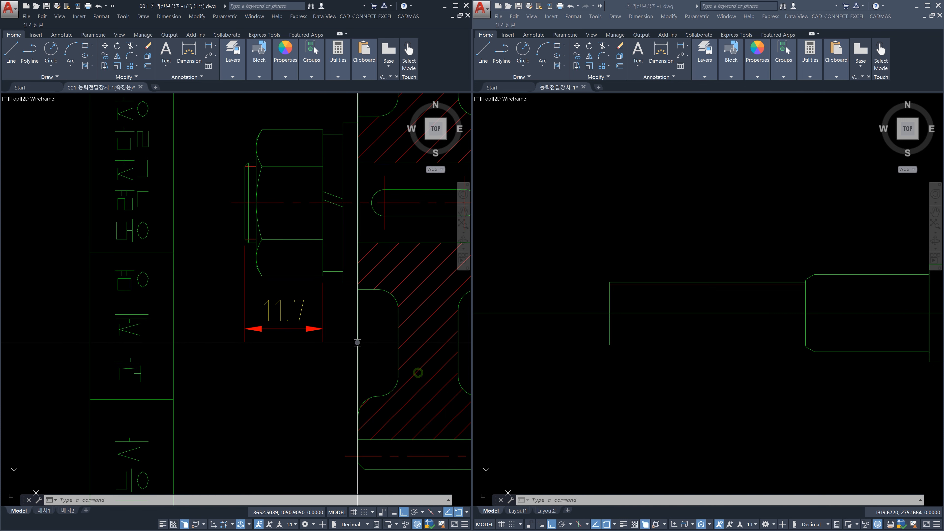
type("DLI")
key("Return")
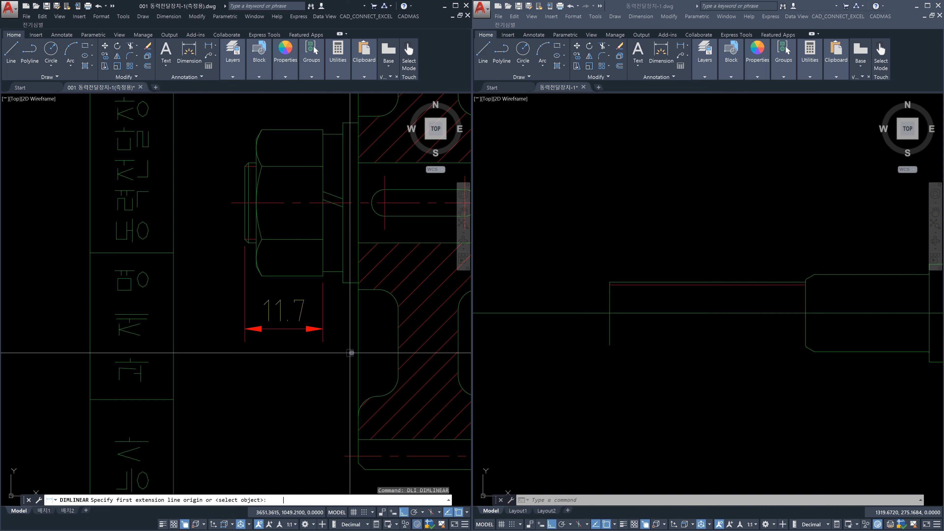
left_click(243, 238)
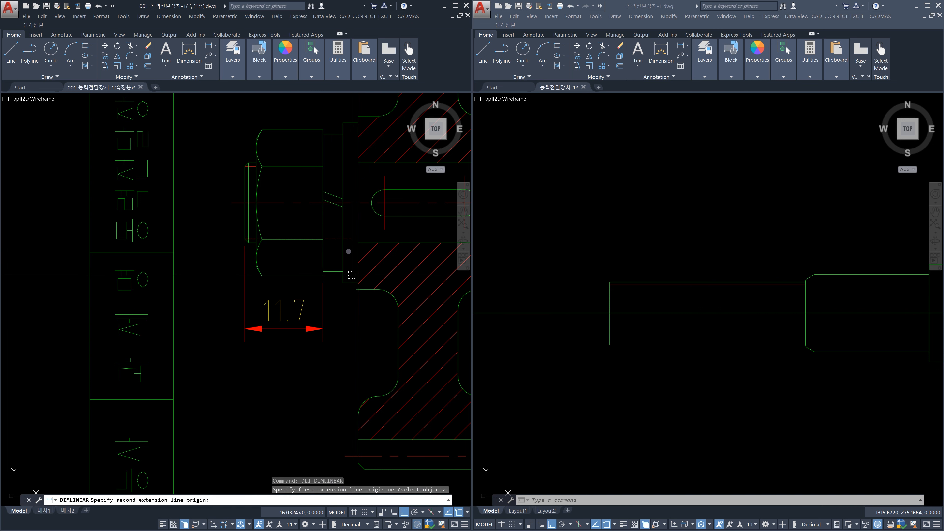
left_click(360, 284)
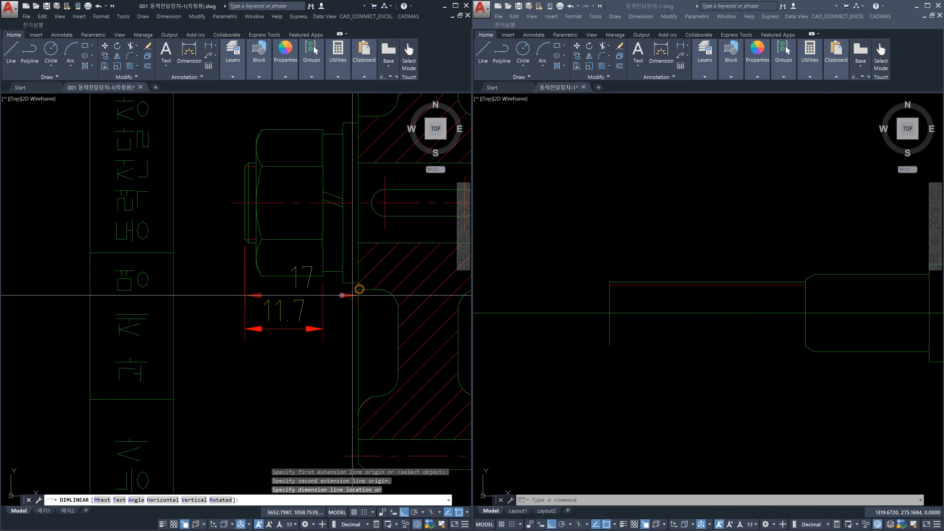
left_click(330, 385)
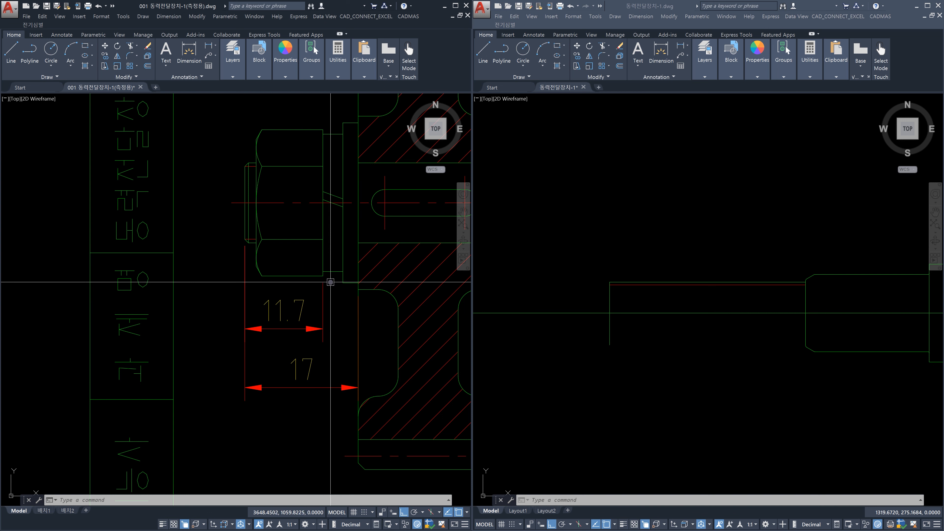
scroll(330, 283, "up", 2)
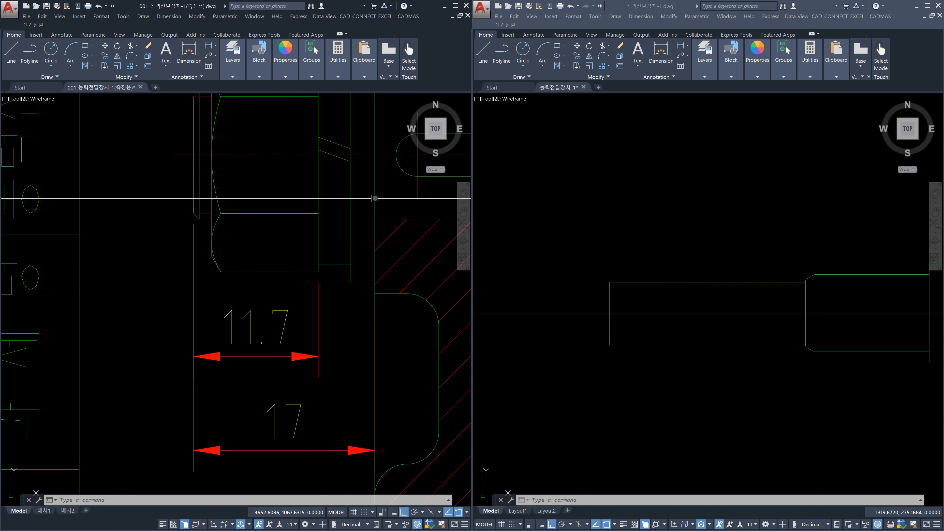
scroll(374, 198, "down", 4)
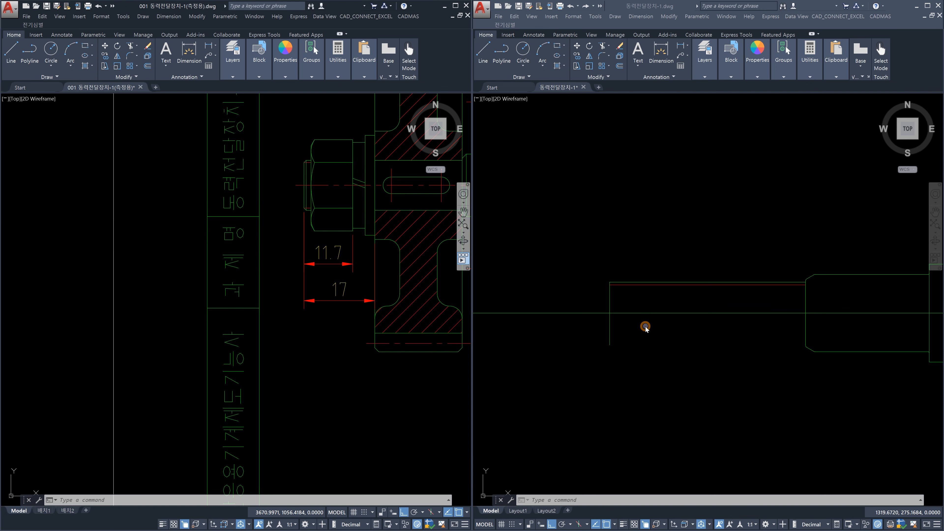
In the shaft drawing, offset the shaft's end edge 14 mm inward to mark the end of the thread
left_click(645, 328)
scroll(632, 306, "up", 4)
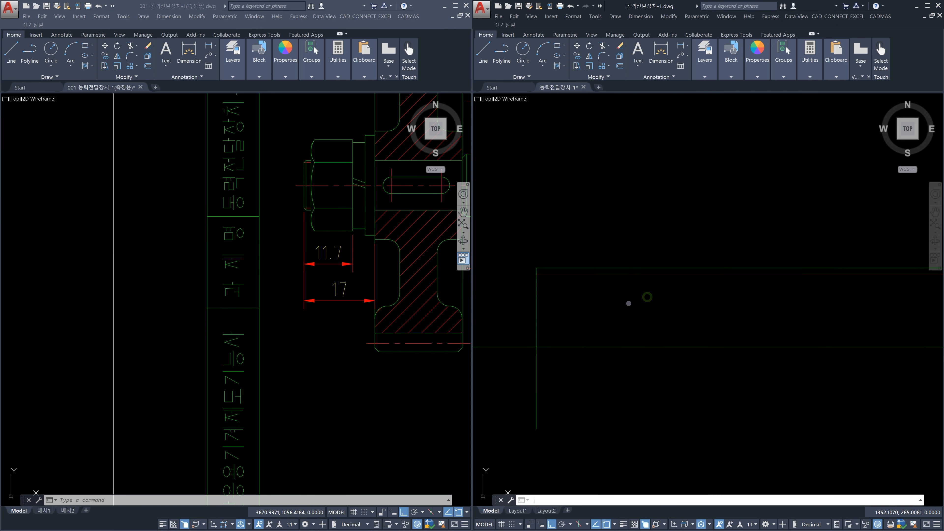
type("o")
key("Return")
type("14")
key("Return")
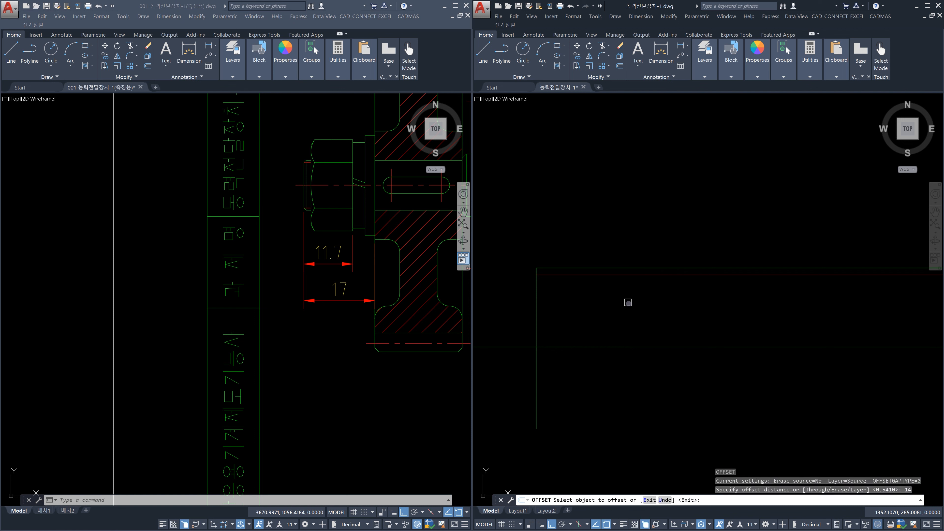
left_click(537, 299)
left_click(636, 305)
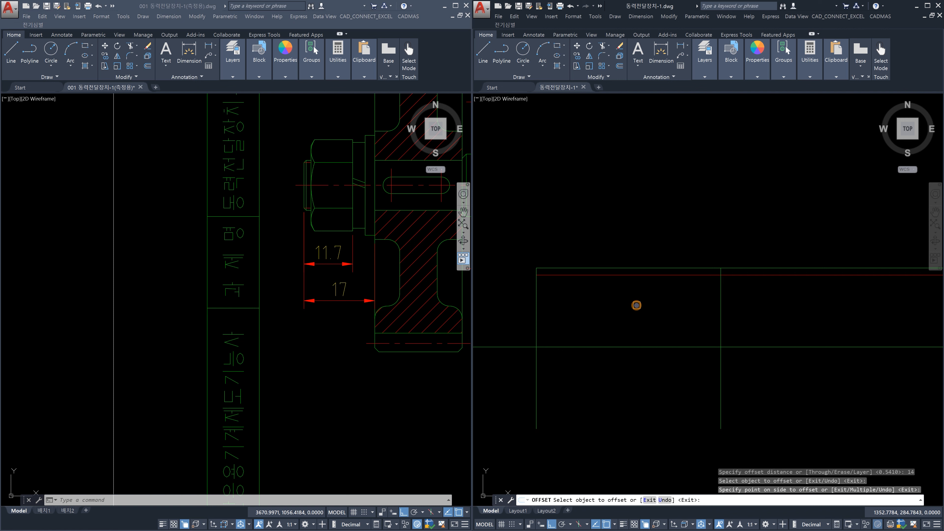
key("Escape")
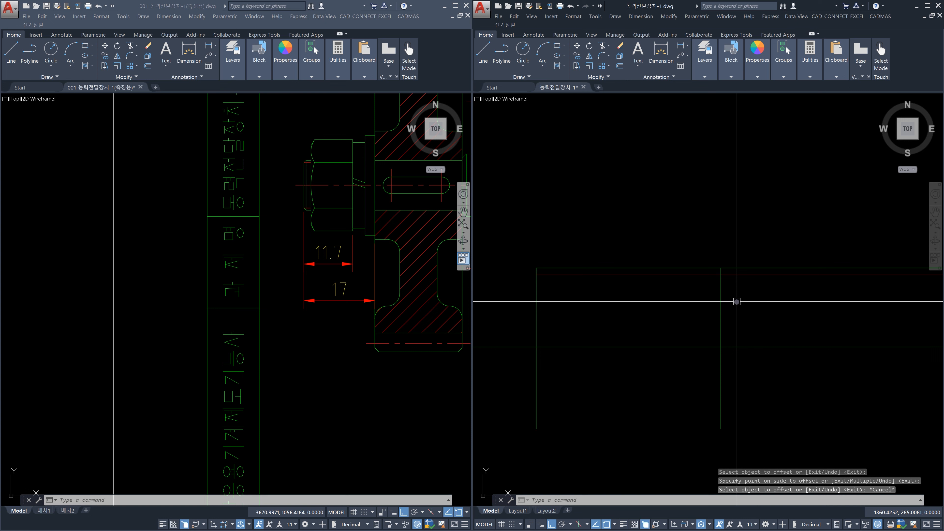
Trim the red thread root line where it extends beyond the thread's end line
type("tr")
key("Return")
left_click(731, 305)
left_click(684, 290)
key("Return")
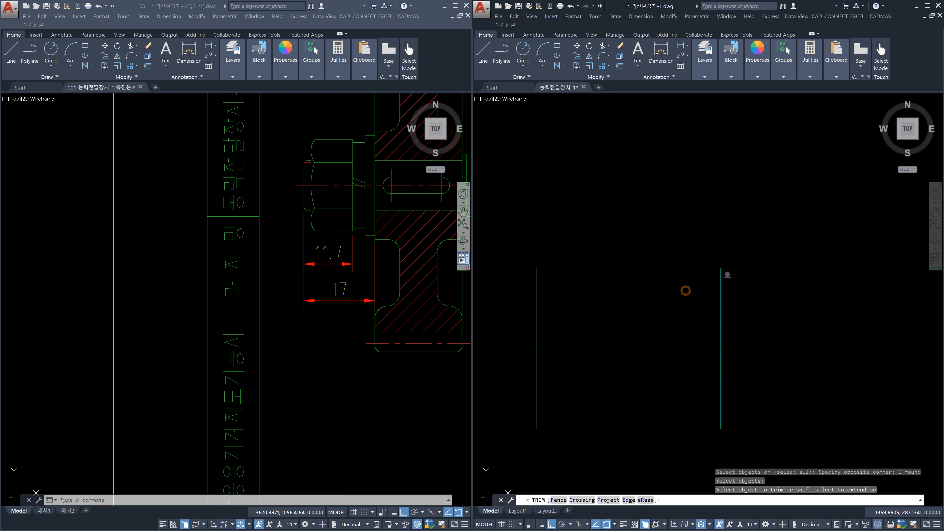
left_click(727, 276)
key("Escape")
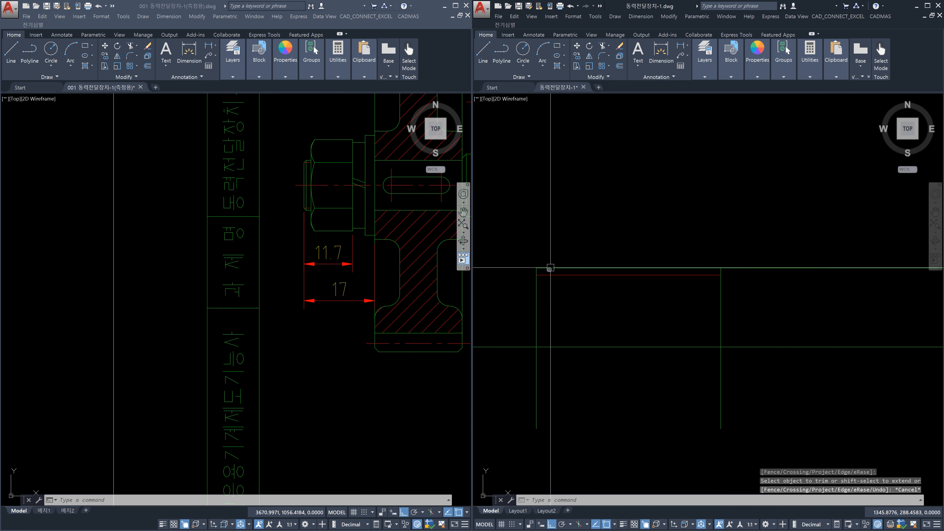
Draw a 45° line from the thread root line's outer end, running past the shaft's outer line, for the end chamfer
middle_click_drag(539, 290, 568, 282)
type("l")
key("Return")
scroll(563, 285, "up", 3)
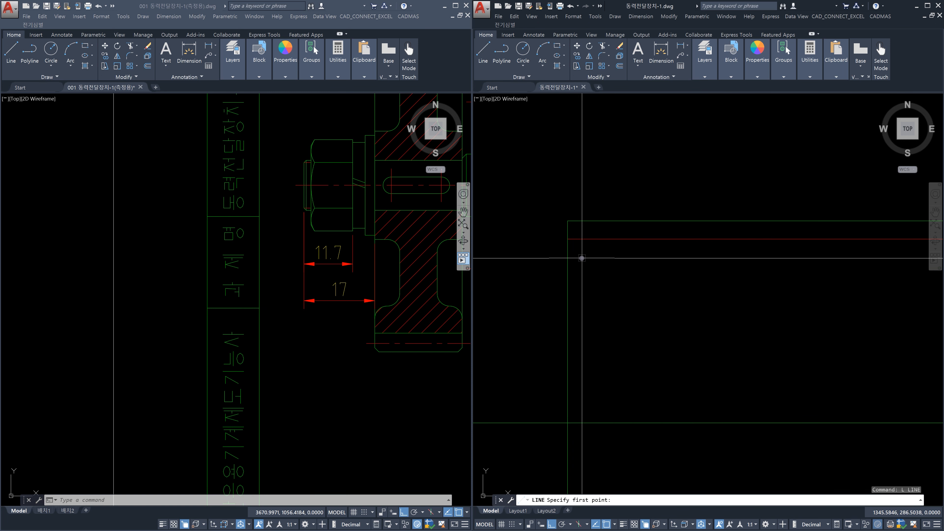
left_click(579, 240)
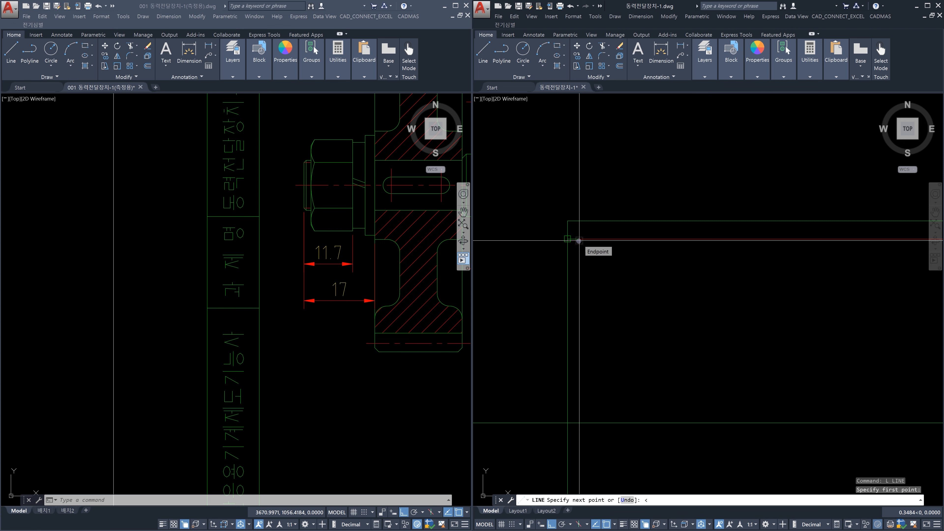
type("<45")
key("Return")
left_click(706, 147)
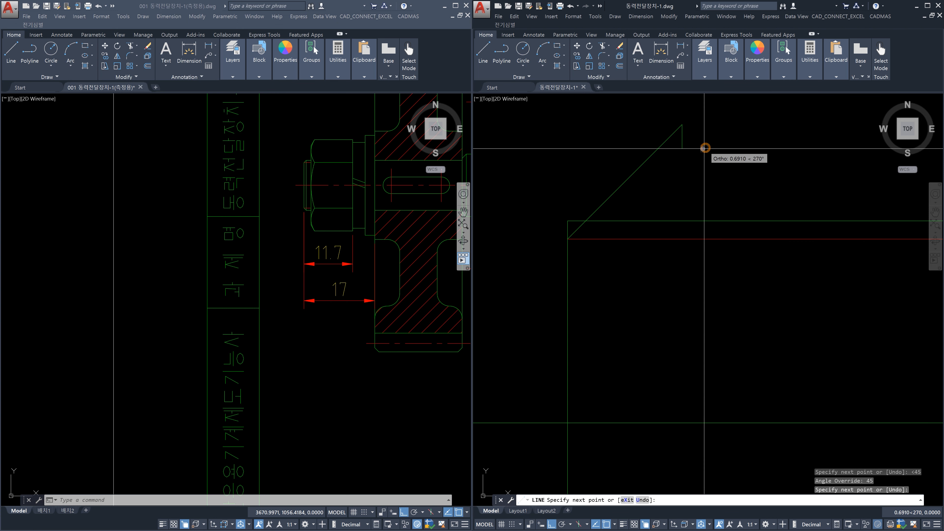
key("Escape")
Draw a 30° line from the thread root line's inner end past the shaft's outer line for the incomplete thread
scroll(604, 225, "down", 3)
scroll(699, 246, "up", 3)
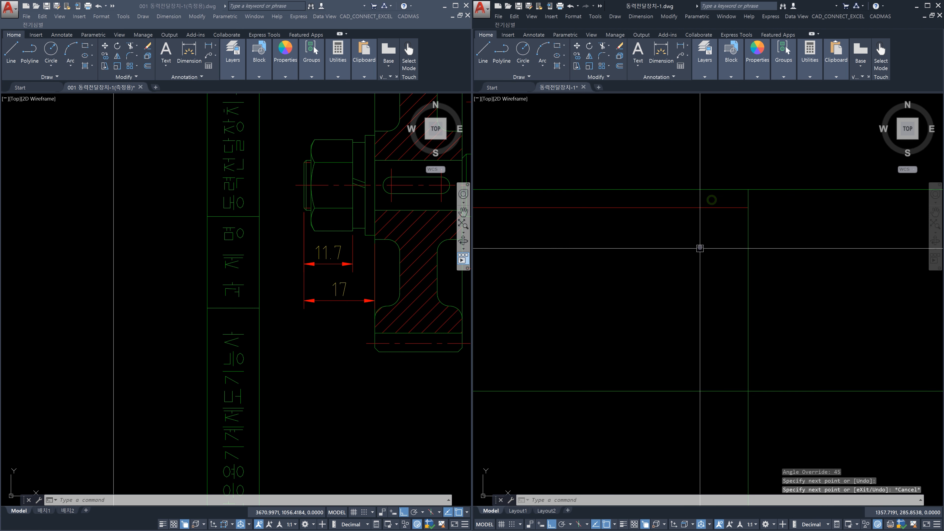
type("l")
key("Return")
left_click(727, 229)
type("<3")
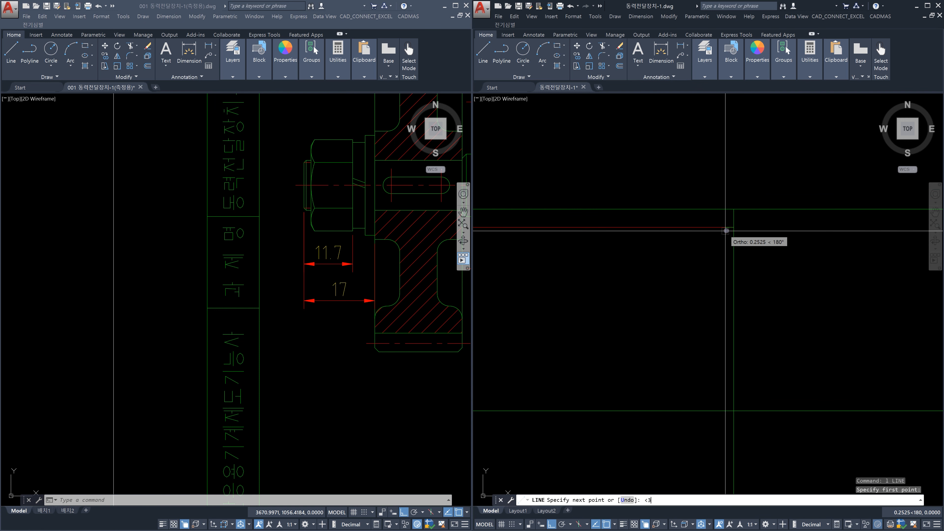
type("0")
key("Return")
left_click(830, 172)
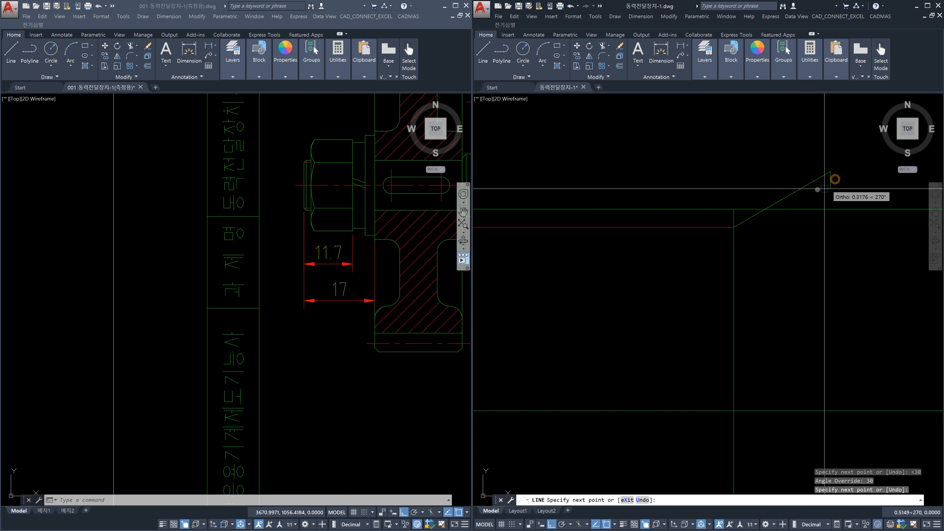
scroll(827, 186, "down", 4)
key("Escape")
Trim the parts of both angled lines that project beyond the shaft's outer line
type("t")
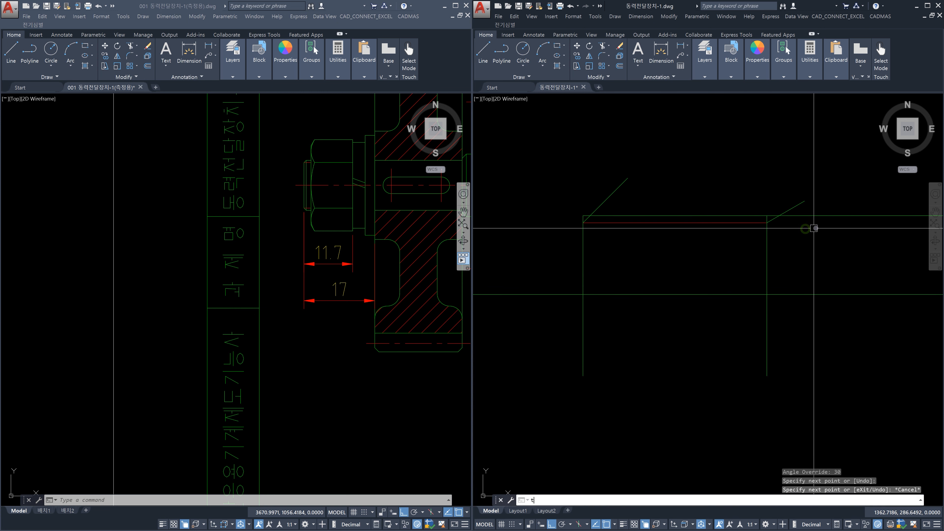
type("e cor")
key("Return")
key("Return")
left_click(821, 206)
left_click(577, 174)
key("Escape")
scroll(754, 207, "up", 5)
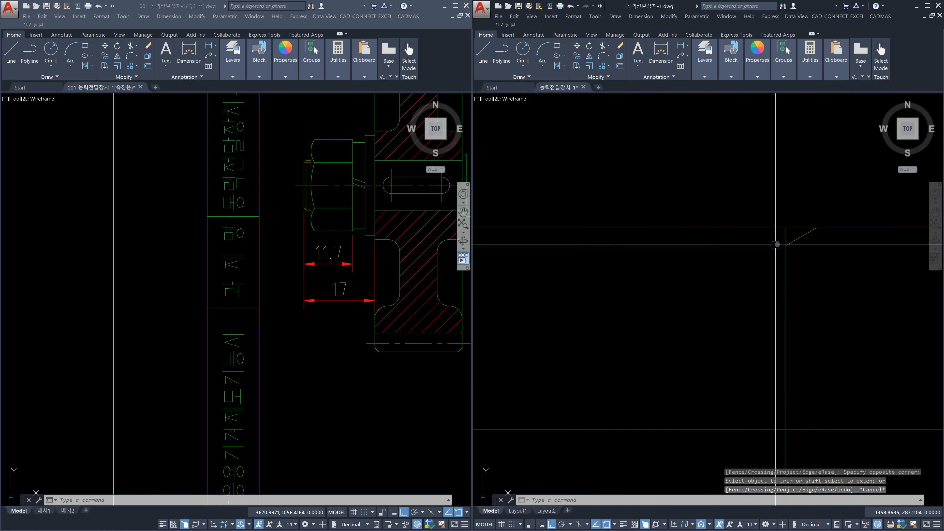
Match the properties of the 30° incomplete-thread line to those of the red thread root line
type("ma")
key("Return")
left_click(772, 246)
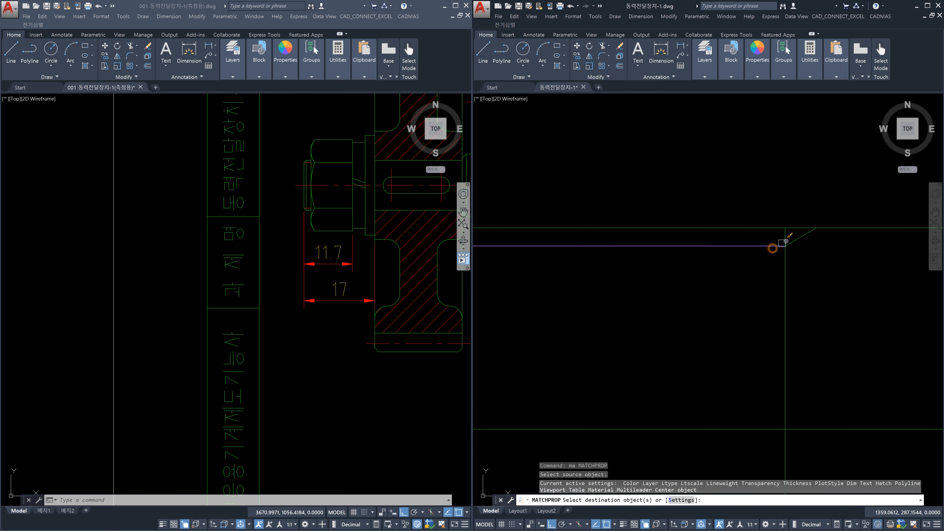
left_click(795, 238)
key("Escape")
Trim the shaft's end edge and outer line beyond the 45° line to leave a chamfered corner
scroll(626, 231, "down", 4)
scroll(658, 221, "up", 4)
type("tr")
key("Return")
left_click(751, 258)
left_click(719, 246)
key("Return")
left_click(720, 245)
left_click(662, 211)
key("Escape")
Mirror the shaft's outer line, chamfer, thread root line and incomplete-thread line about the centerline, keeping the originals
scroll(683, 212, "down", 4)
middle_click_drag(677, 233, 610, 227)
scroll(740, 242, "down", 2)
middle_click_drag(739, 242, 678, 255)
scroll(717, 253, "down", 4)
middle_click_drag(761, 256, 738, 254)
scroll(734, 256, "up", 2)
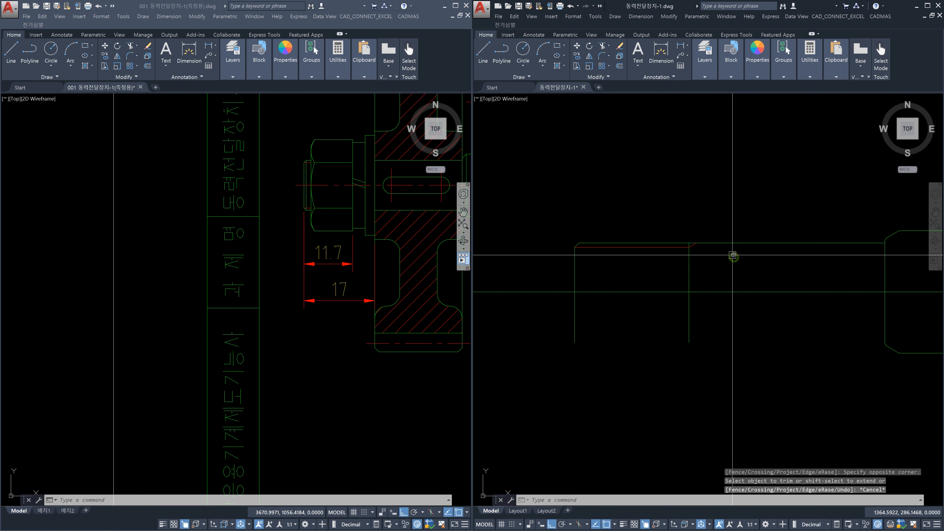
type("mi")
key("Return")
left_click(569, 217)
left_click(701, 260)
key("Return")
key("Return")
left_click(564, 224)
left_click(727, 265)
left_click(736, 221)
left_click(753, 269)
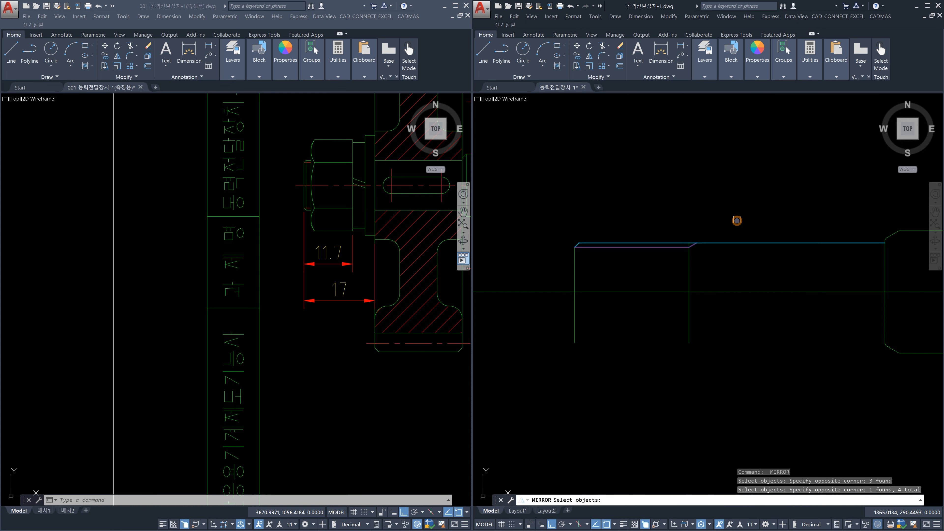
key("Return")
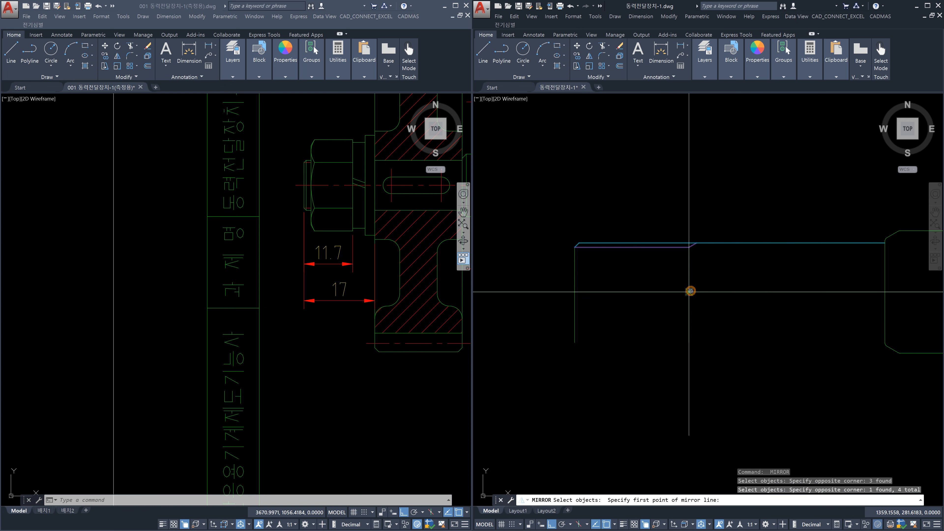
left_click(690, 291)
left_click(826, 310)
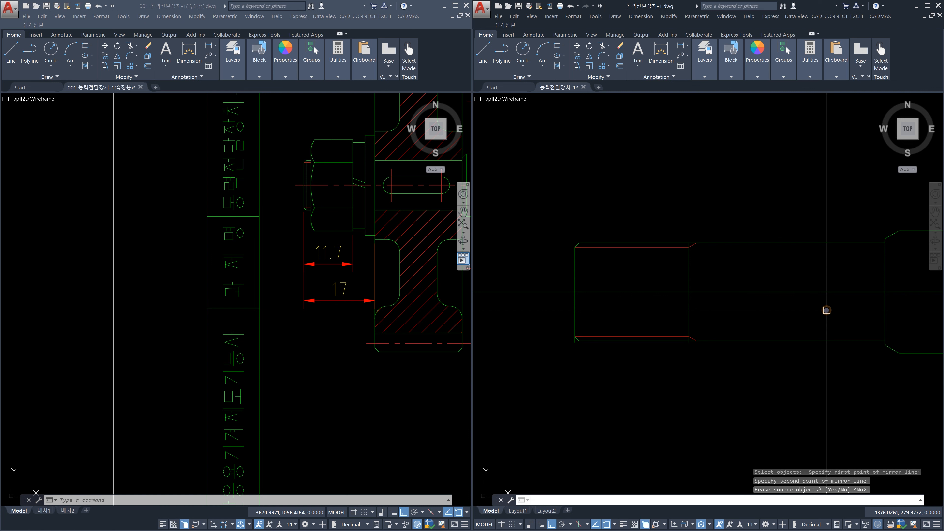
key("Escape")
Trim the shaft's end edge where it projects past the mirrored chamfer
scroll(670, 336, "up", 8)
scroll(562, 338, "up", 2)
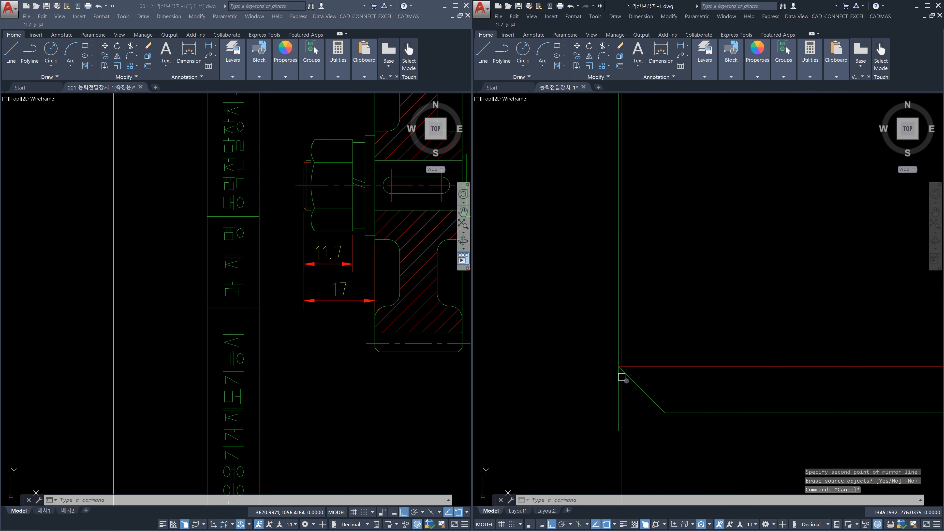
type("tr")
key("Return")
left_click(668, 381)
left_click(640, 404)
key("Return")
left_click(633, 407)
left_click(592, 396)
key("Escape")
scroll(665, 389, "down", 8)
Trim the thread-end line where it projects past the mirrored outer line of the shaft
scroll(725, 391, "up", 6)
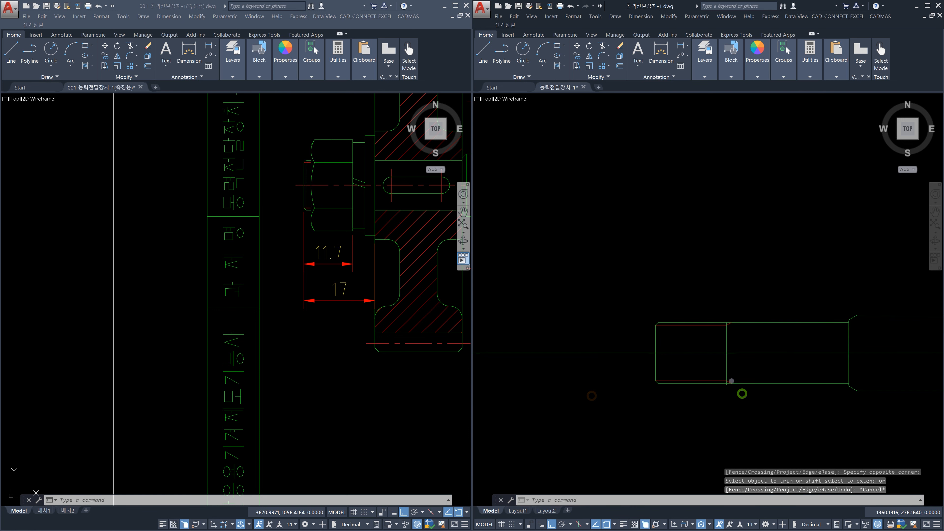
key("Return")
key("Return")
left_click(633, 462)
key("Escape")
Draw a vertical line joining the inner corners of the two chamfers at the threaded end
scroll(702, 423, "down", 5)
scroll(662, 428, "up", 5)
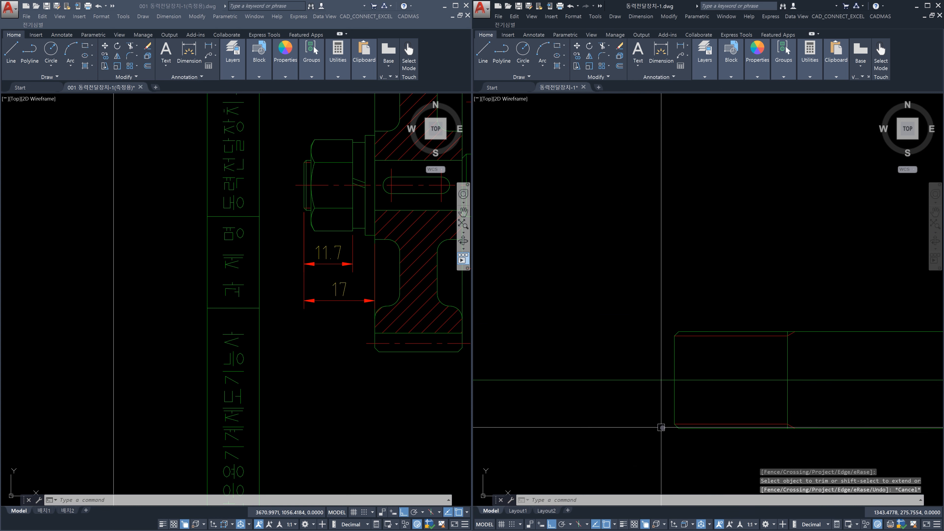
type("l")
key("Return")
scroll(678, 279, "up", 4)
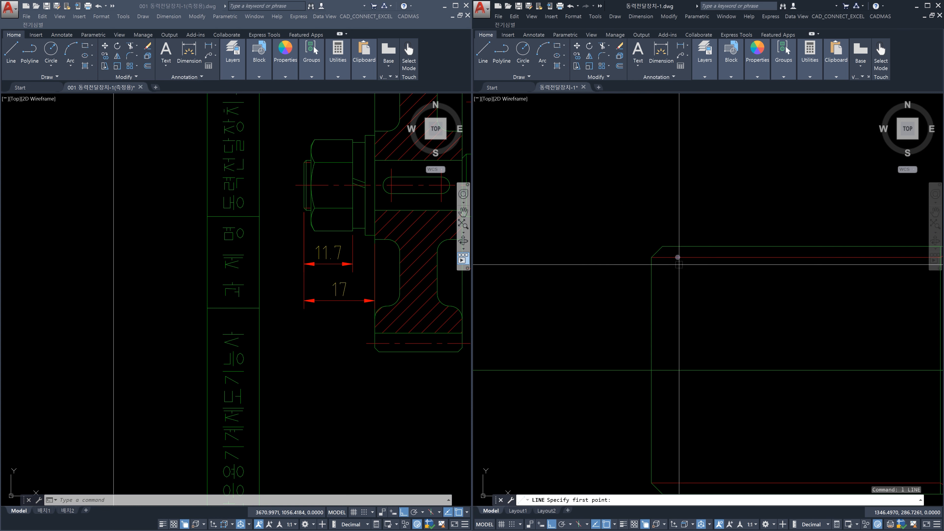
left_click(666, 245)
scroll(674, 263, "down", 4)
scroll(685, 354, "up", 5)
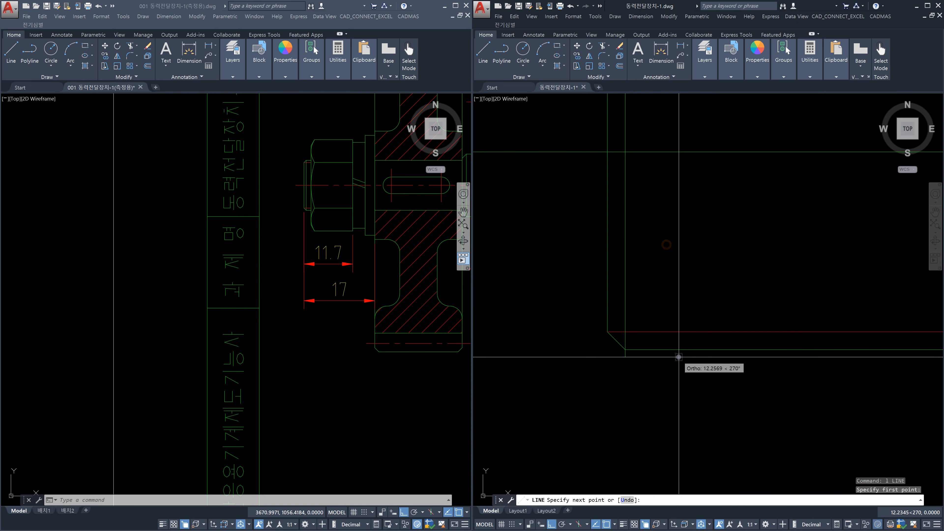
left_click(676, 350)
key("Escape")
scroll(687, 330, "down", 2)
Trim the part of the centerline that runs past the shaft's threaded end, using the end edge as boundary
middle_click_drag(669, 286, 689, 329)
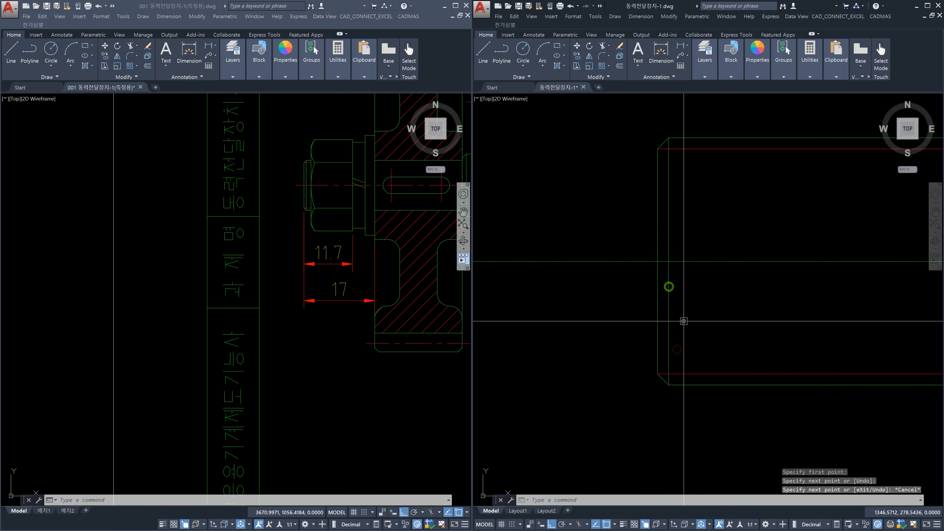
type("tr")
key("Return")
left_click(659, 285)
key("Return")
left_click(626, 284)
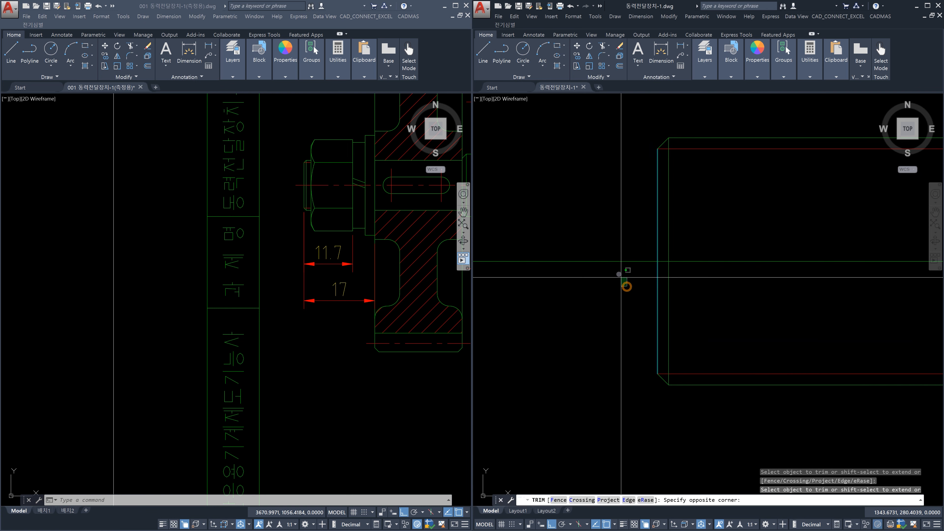
left_click(595, 237)
key("Escape")
scroll(599, 269, "down", 2)
scroll(674, 269, "down", 4)
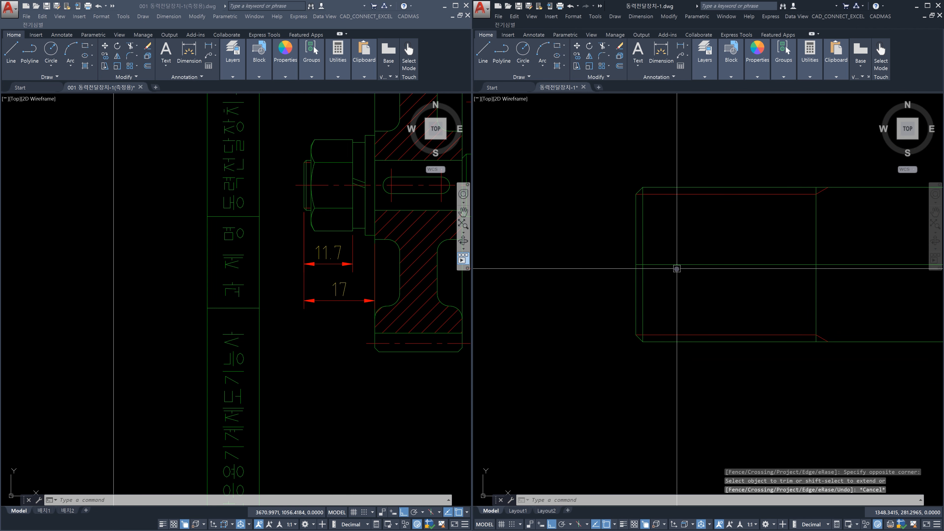
mouse_move(694, 277)
middle_mouse_down()
mouse_move(630, 303)
mouse_move(651, 316)
middle_mouse_up()
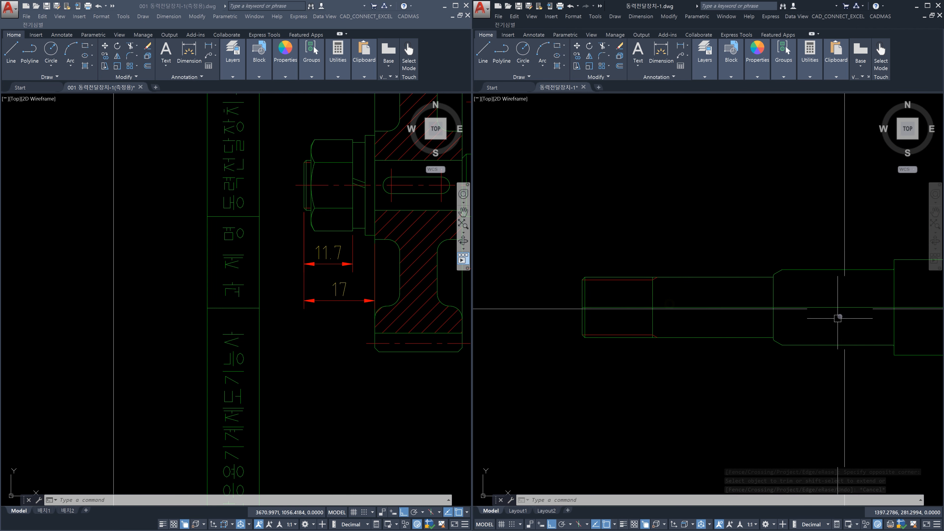
Delete the 11.7 and 17 dimensions below the nut in the measured assembly drawing
left_click(324, 307)
scroll(339, 270, "up", 4)
middle_click_drag(339, 270, 321, 282)
left_click(319, 382)
left_click(278, 237)
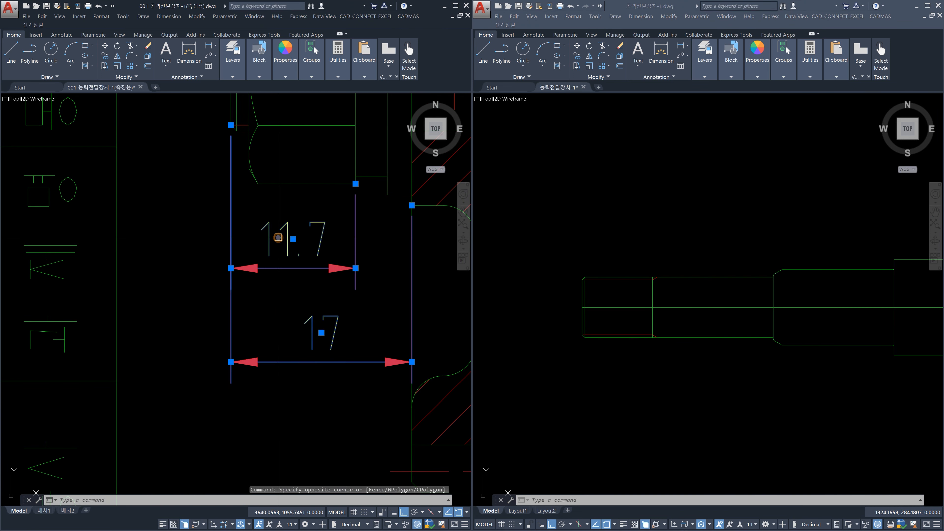
key("Delete")
Examine the nut, spring washer and flat washer on the shaft's threaded end in the assembly drawing
scroll(312, 239, "down", 3)
middle_click_drag(311, 238, 291, 271)
scroll(291, 272, "up", 2)
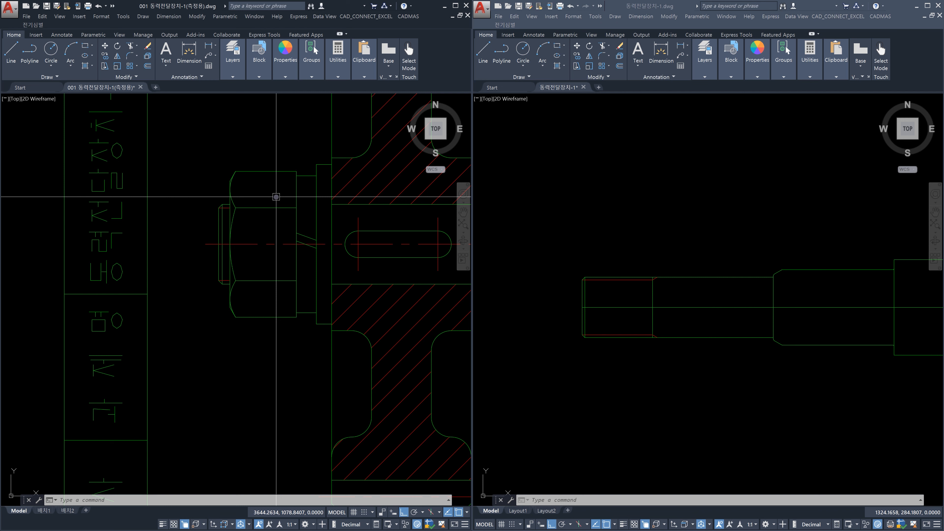
scroll(297, 253, "up", 2)
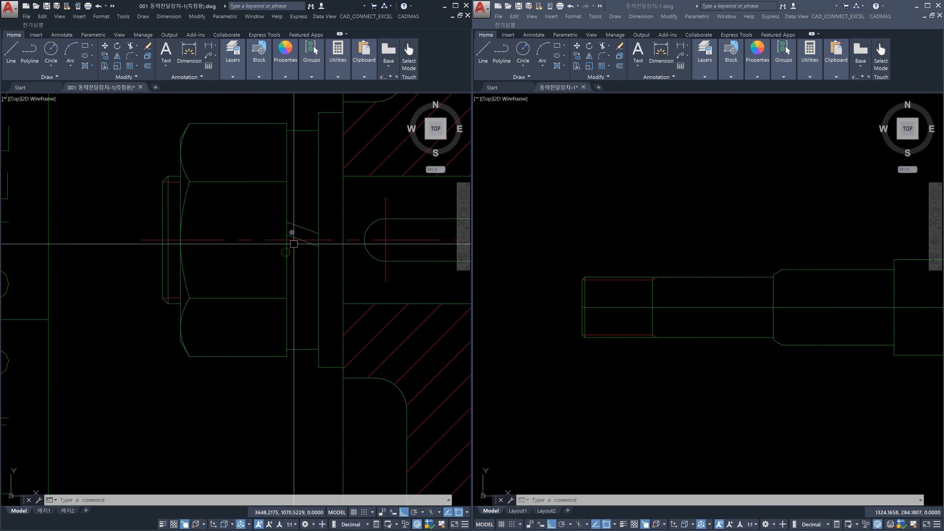
scroll(304, 245, "down", 2)
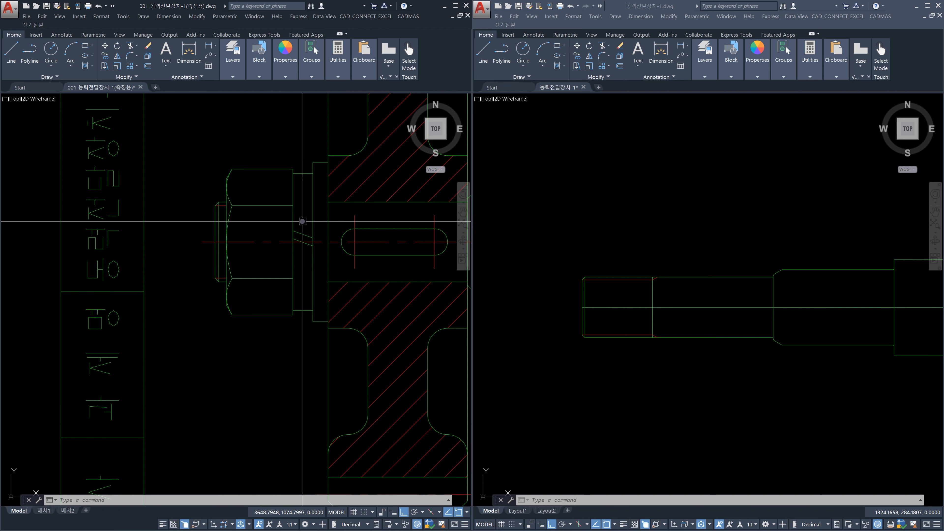
left_click(275, 220)
left_click(259, 196)
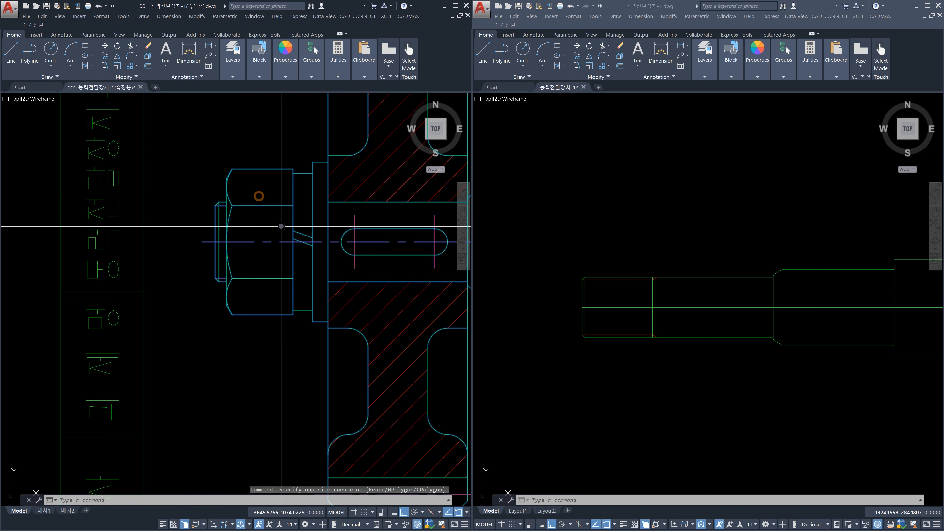
scroll(282, 226, "up", 2)
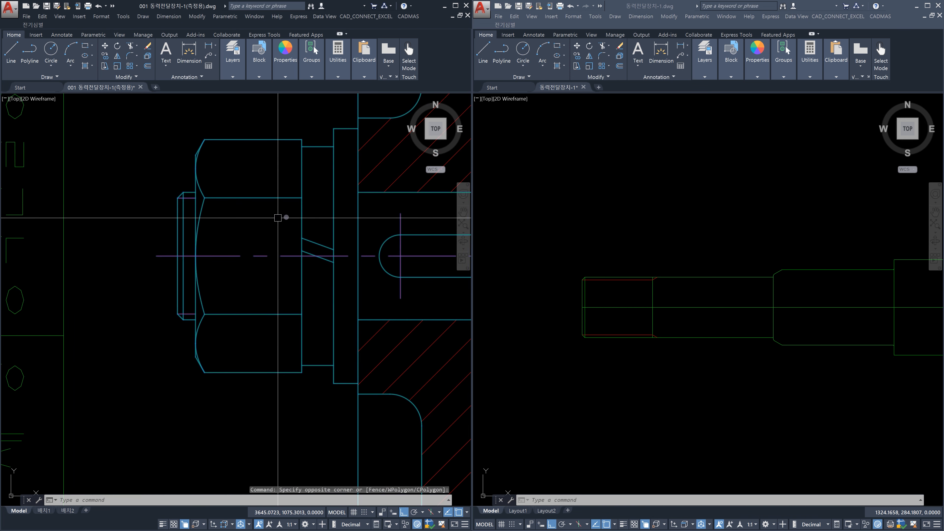
key("Escape")
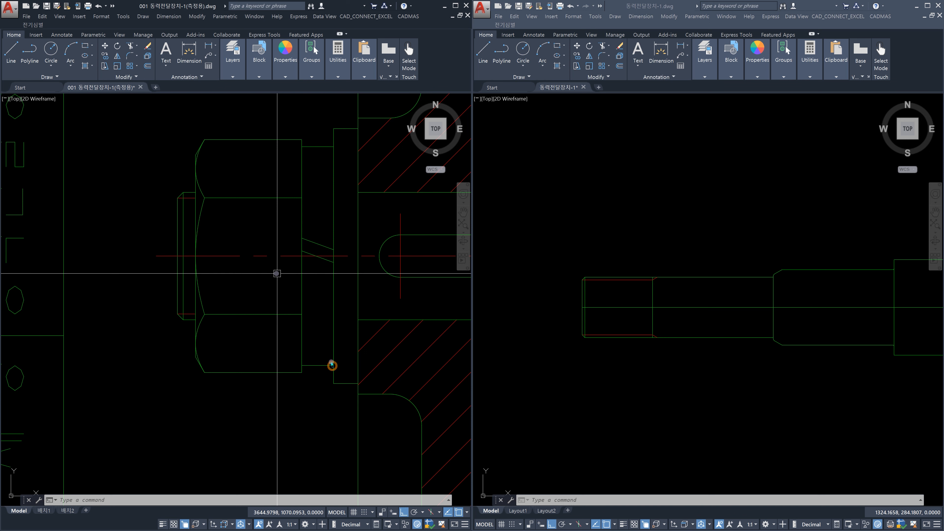
mouse_move(322, 277)
left_mouse_down("shift")
mouse_move(319, 268)
mouse_move(294, 339)
mouse_move(303, 365)
left_mouse_up("shift")
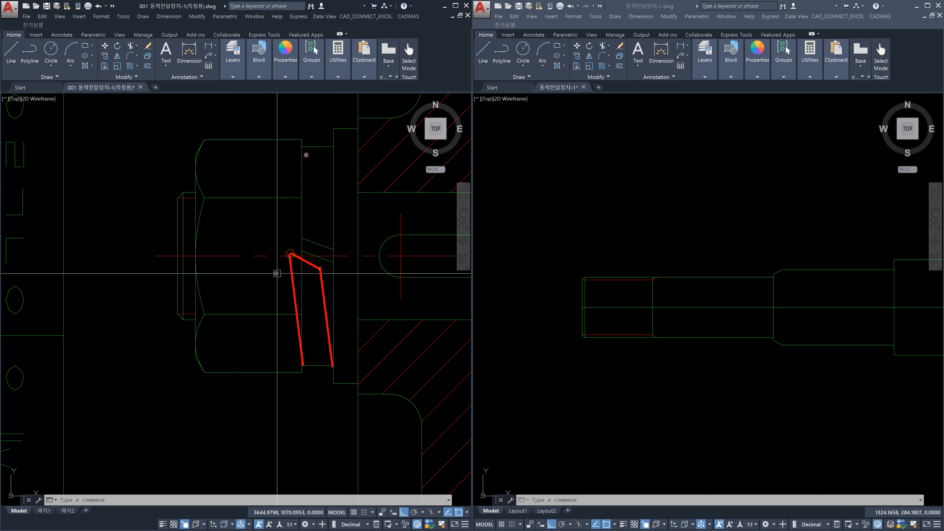
left_click_drag(303, 150, 320, 248, "shift")
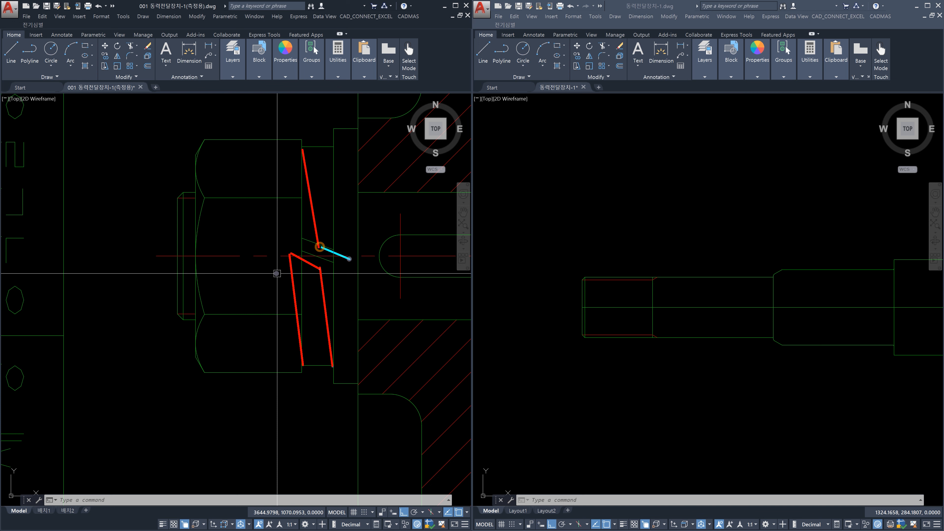
left_click_drag(338, 179, 334, 152, "shift")
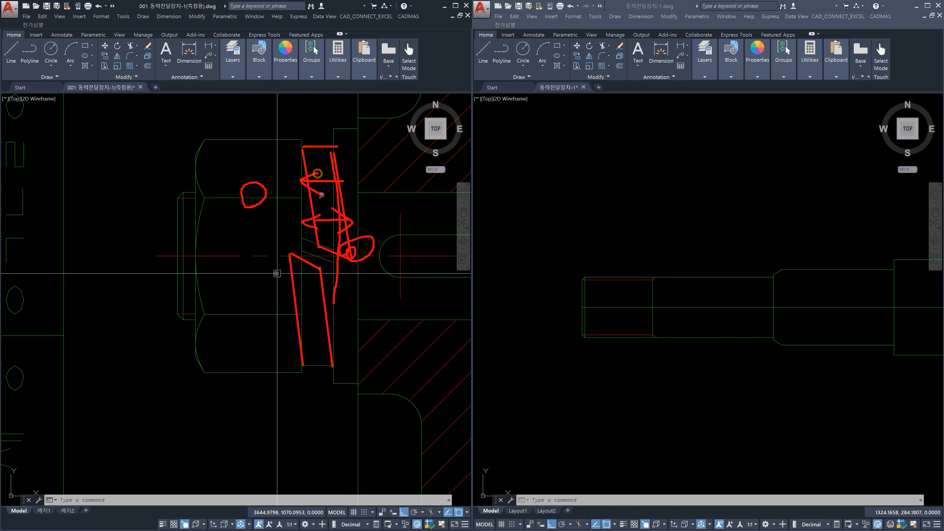
left_click_drag(307, 306, 358, 312)
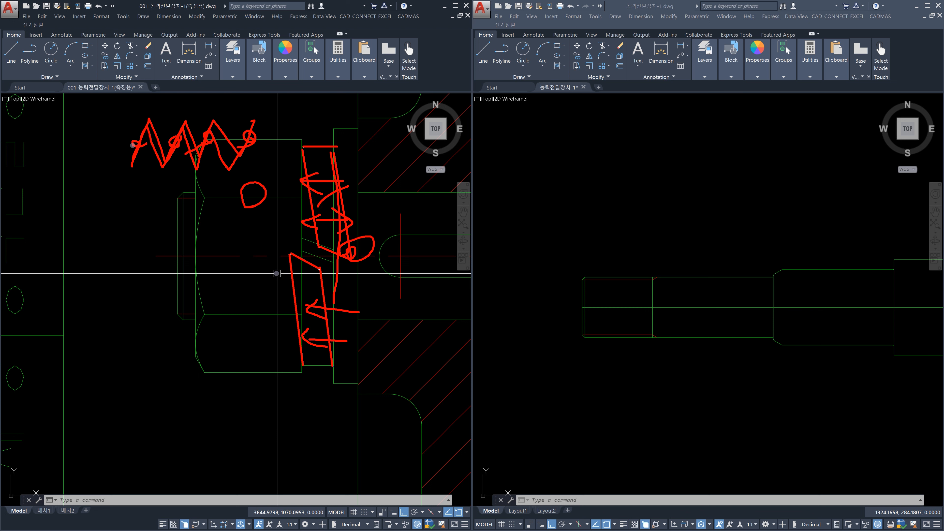
left_click_drag(316, 201, 380, 270)
mouse_move(352, 215)
left_mouse_down()
mouse_move(308, 231)
mouse_move(336, 246)
left_mouse_up()
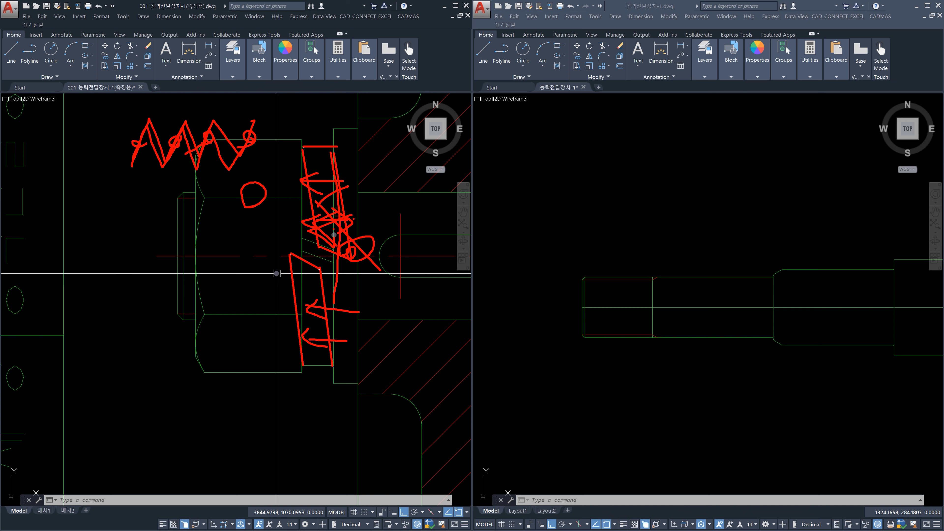
mouse_move(163, 354)
left_mouse_down()
mouse_move(188, 316)
mouse_move(182, 337)
left_mouse_up()
mouse_move(201, 327)
left_mouse_down()
mouse_move(164, 314)
mouse_move(193, 329)
left_mouse_up()
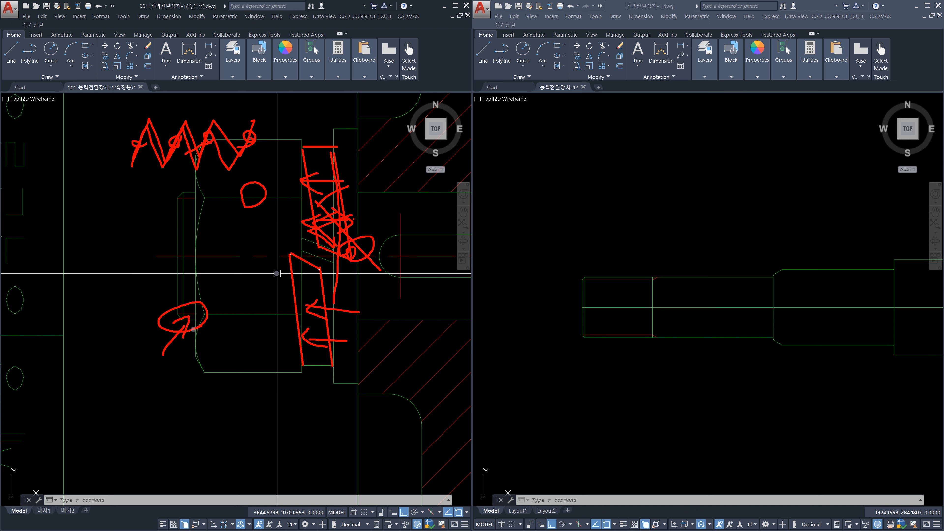
left_click_drag(320, 329, 359, 375)
mouse_move(322, 326)
left_mouse_down()
mouse_move(323, 349)
mouse_move(353, 333)
left_mouse_up()
key("Escape")
key("Escape")
Compare the full assembly around shaft part 2 with the shaft profile drawn so far
scroll(298, 272, "down", 2)
scroll(374, 359, "down", 5)
scroll(437, 353, "up", 5)
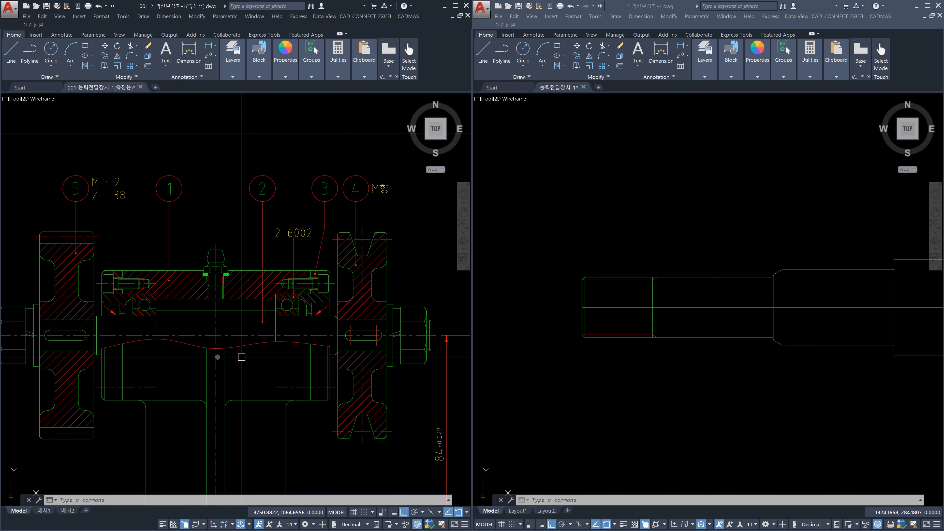
middle_click_drag(141, 338, 170, 330)
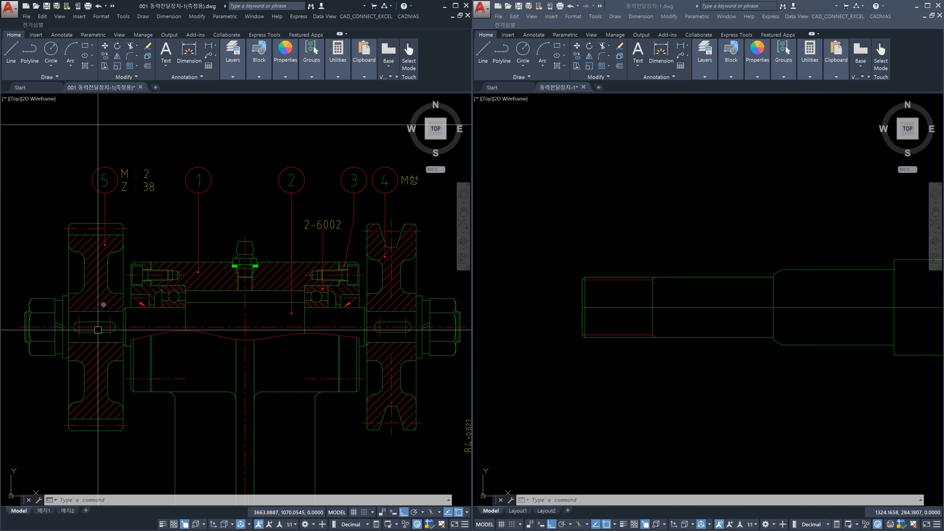
left_click(789, 380)
scroll(791, 380, "down", 2)
middle_click_drag(802, 381, 747, 374)
scroll(746, 369, "up", 4)
scroll(747, 369, "down", 2)
scroll(780, 372, "down", 4)
scroll(784, 352, "up", 2)
scroll(680, 322, "up", 2)
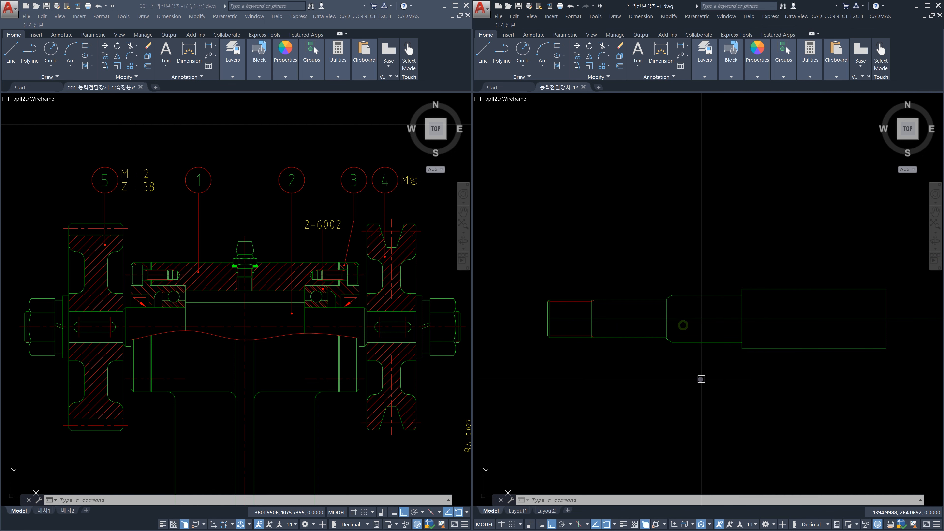